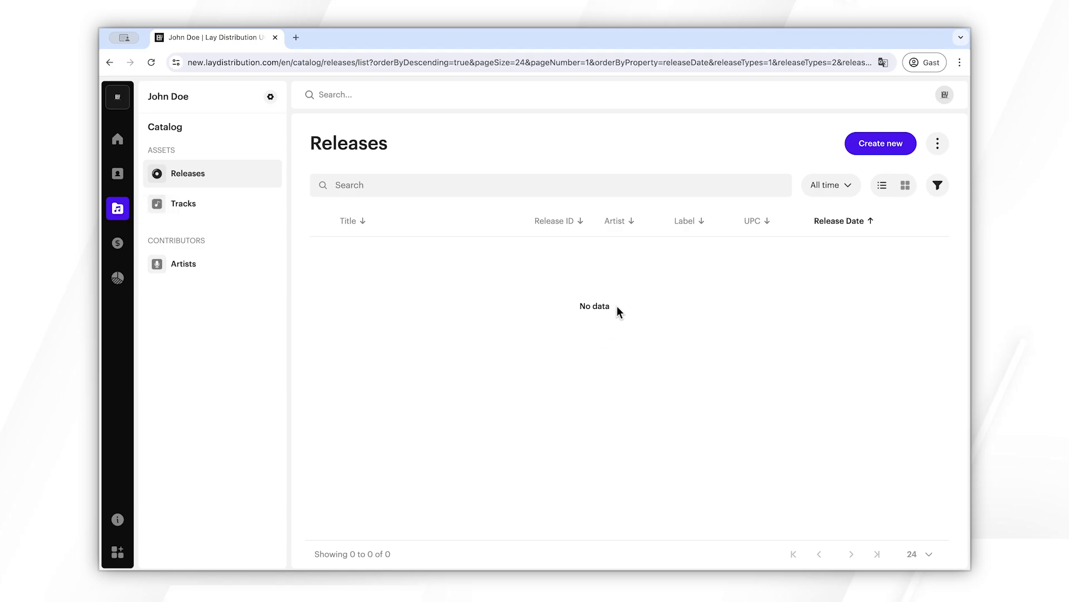
- Start a new release and upload the audio file My Song.wav to its track list
{"action": "left_click", "coordinate": [879, 149]}
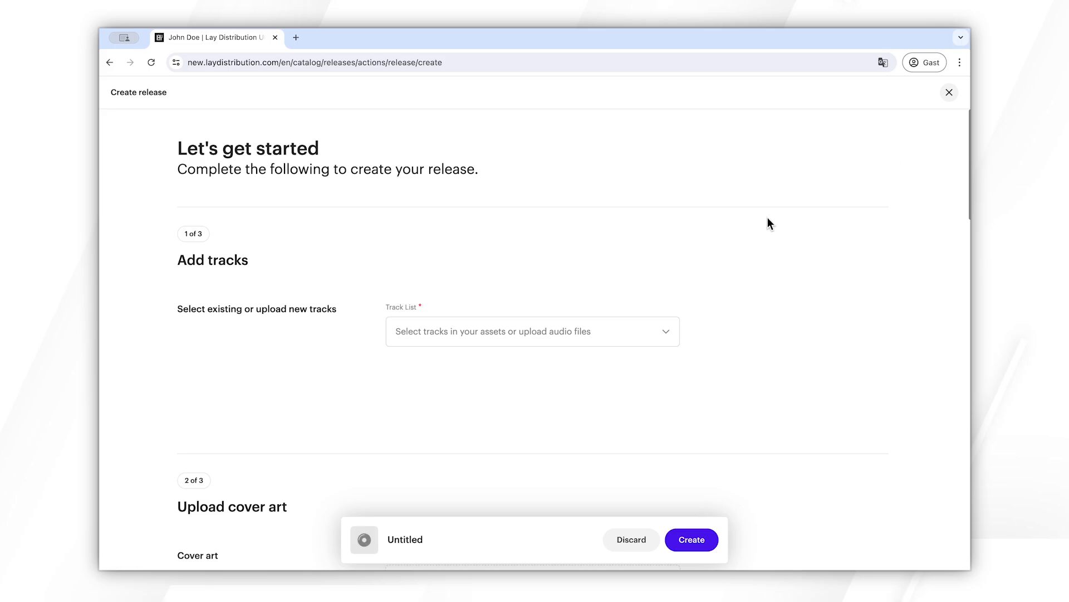
{"action": "scroll", "coordinate": [617, 223], "scroll_direction": "down", "scroll_amount": 1}
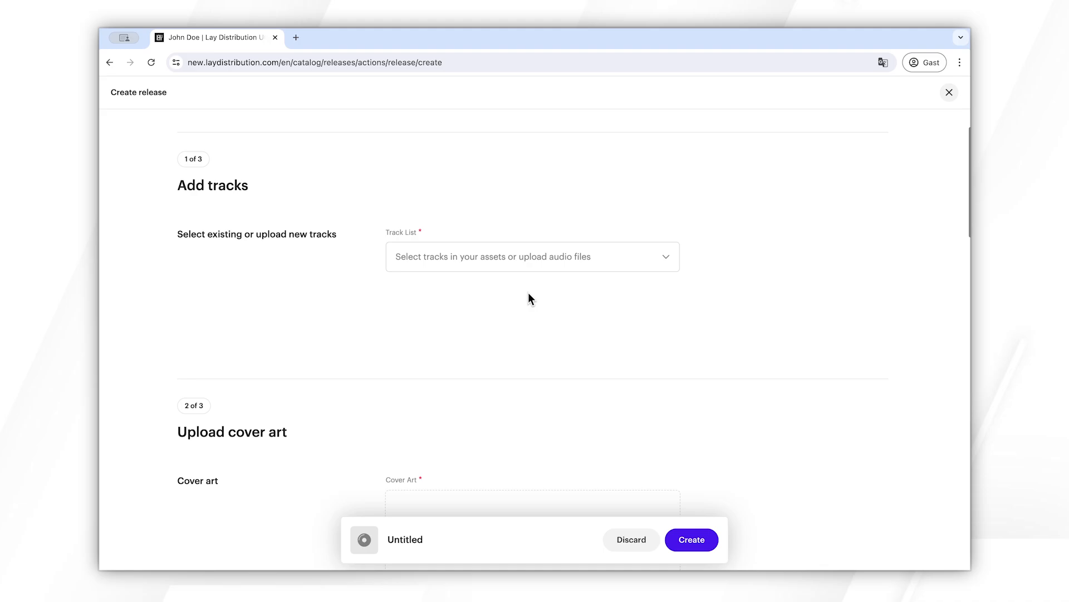
{"action": "left_click", "coordinate": [545, 263]}
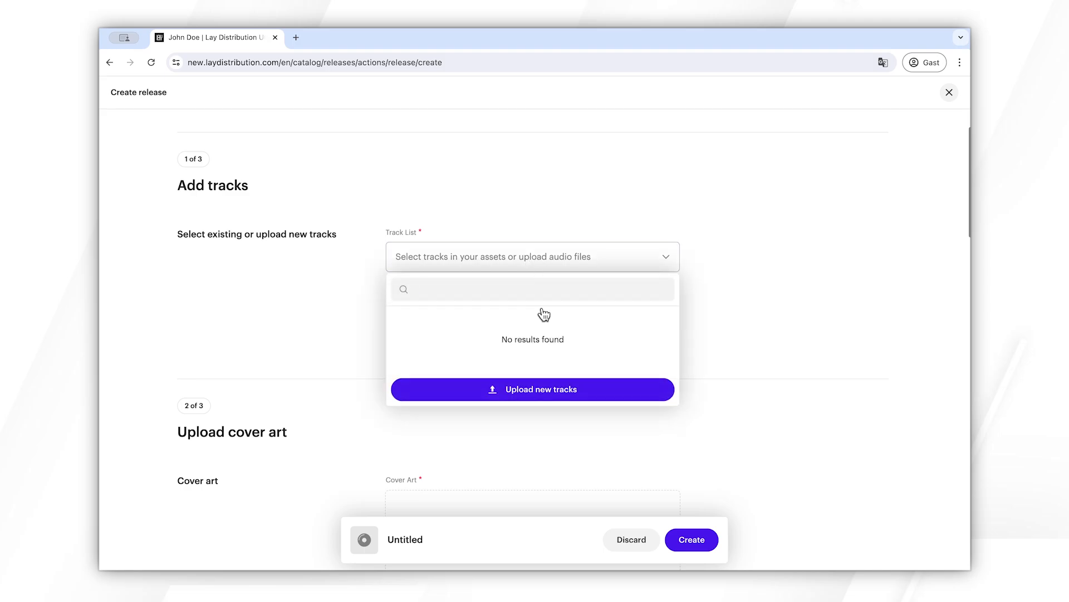
{"action": "left_click", "coordinate": [565, 391]}
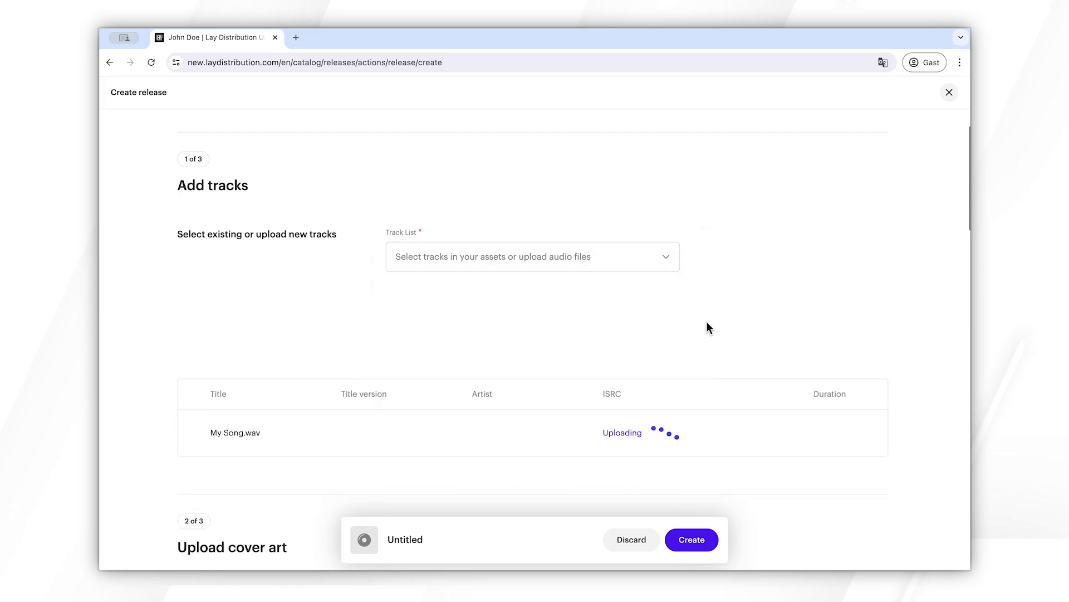
- Open the uploaded track's details and set the track title to My Song, without the file extension
{"action": "scroll", "coordinate": [707, 324], "scroll_direction": "down", "scroll_amount": 1}
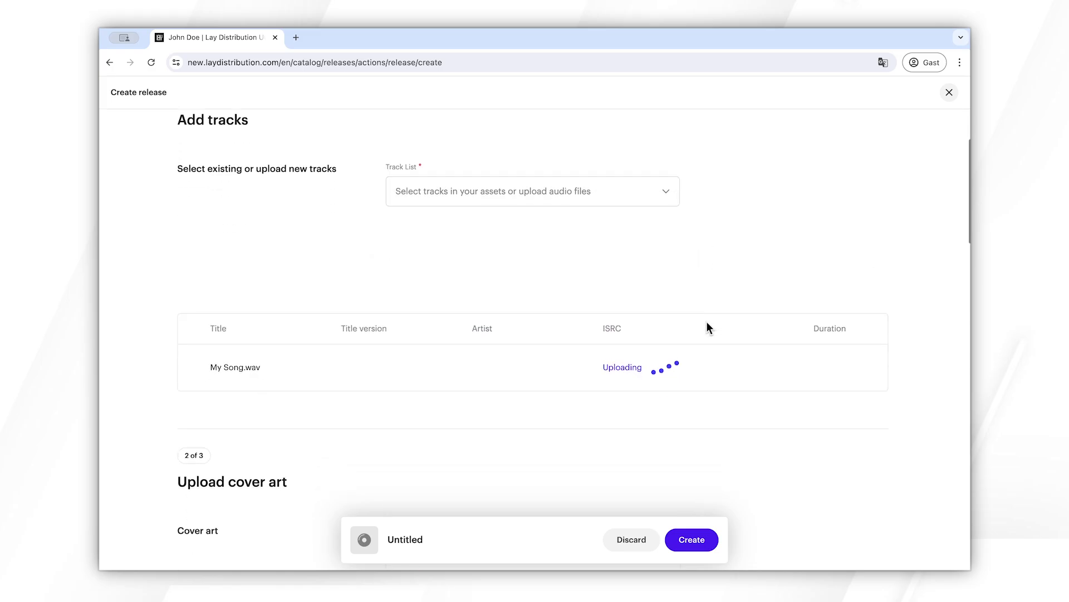
{"action": "scroll", "coordinate": [707, 322], "scroll_direction": "down", "scroll_amount": 2}
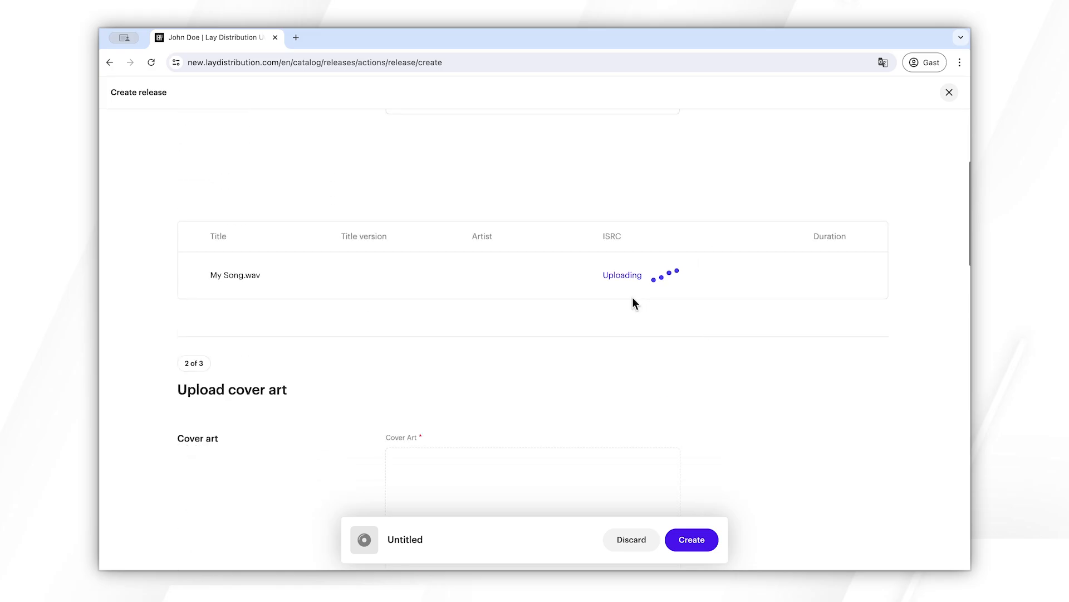
{"action": "left_click", "coordinate": [273, 275]}
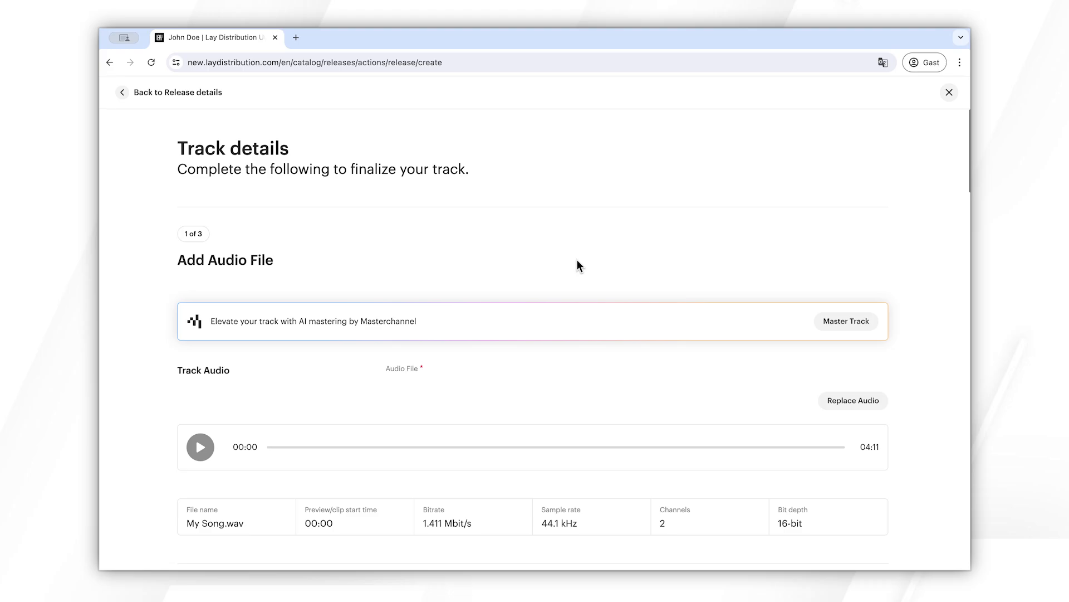
{"action": "scroll", "coordinate": [452, 318], "scroll_direction": "down", "scroll_amount": 7}
{"action": "scroll", "coordinate": [462, 311], "scroll_direction": "down", "scroll_amount": 1}
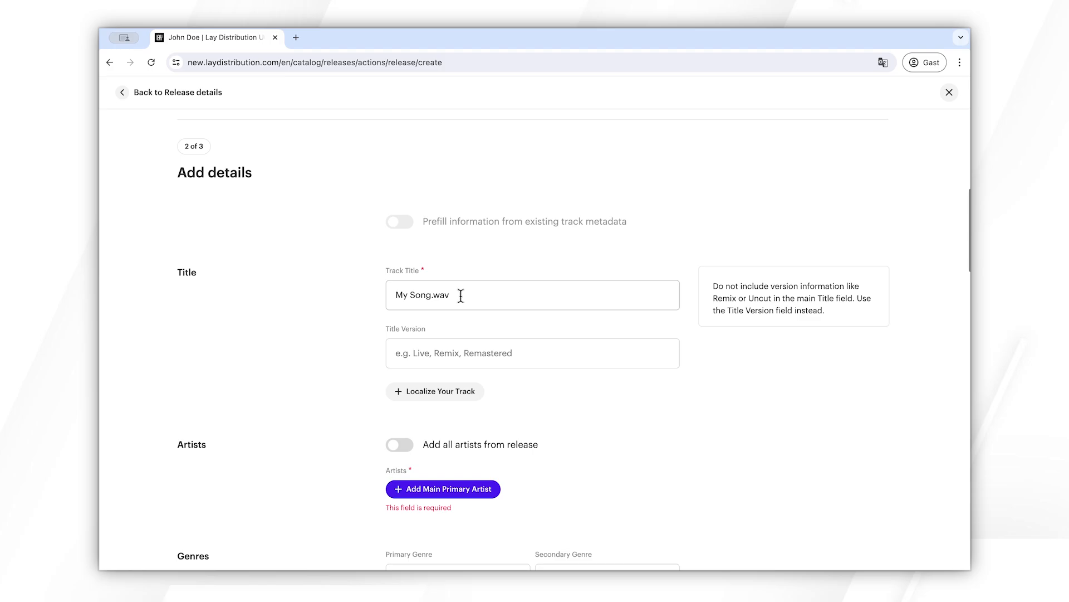
{"action": "left_click_drag", "start_coordinate": [461, 294], "coordinate": [435, 294]}
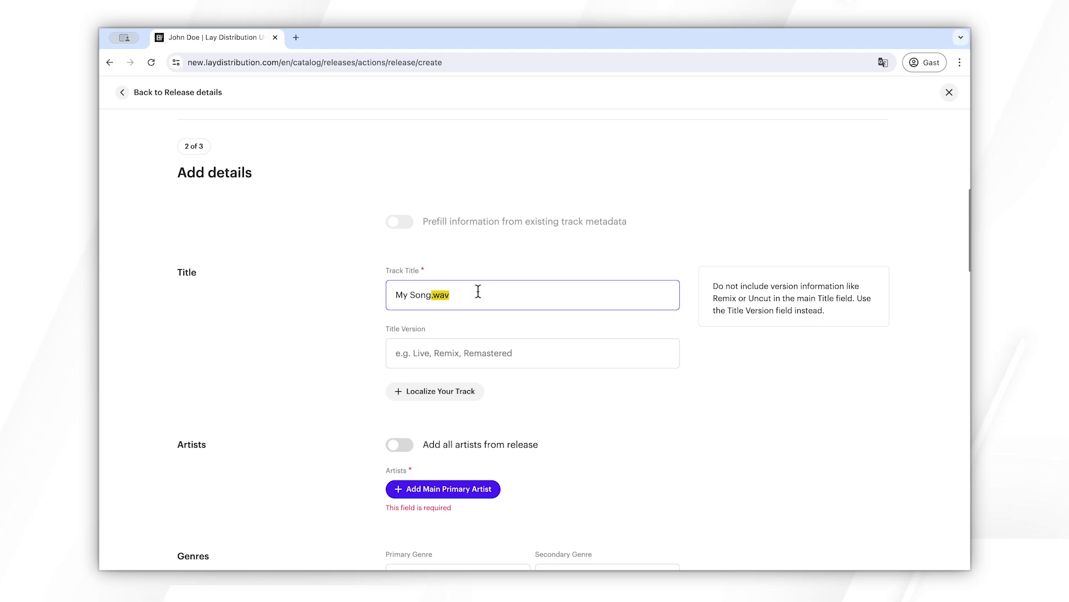
{"action": "key", "text": "BackSpace"}
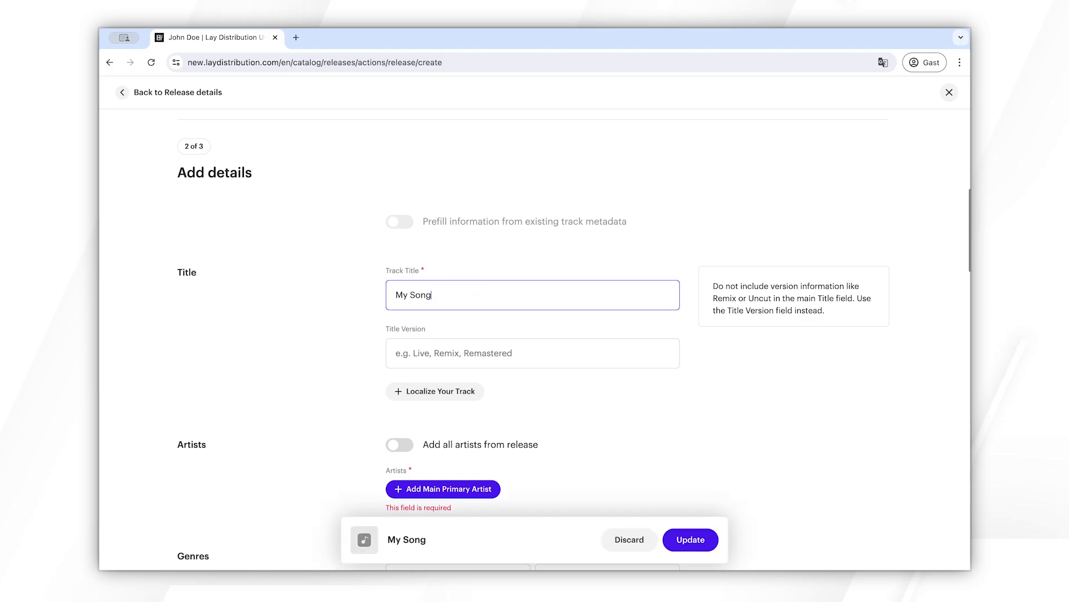
- Begin creating a new main primary artist for the track and enter the official artist name
{"action": "scroll", "coordinate": [475, 303], "scroll_direction": "down", "scroll_amount": 2}
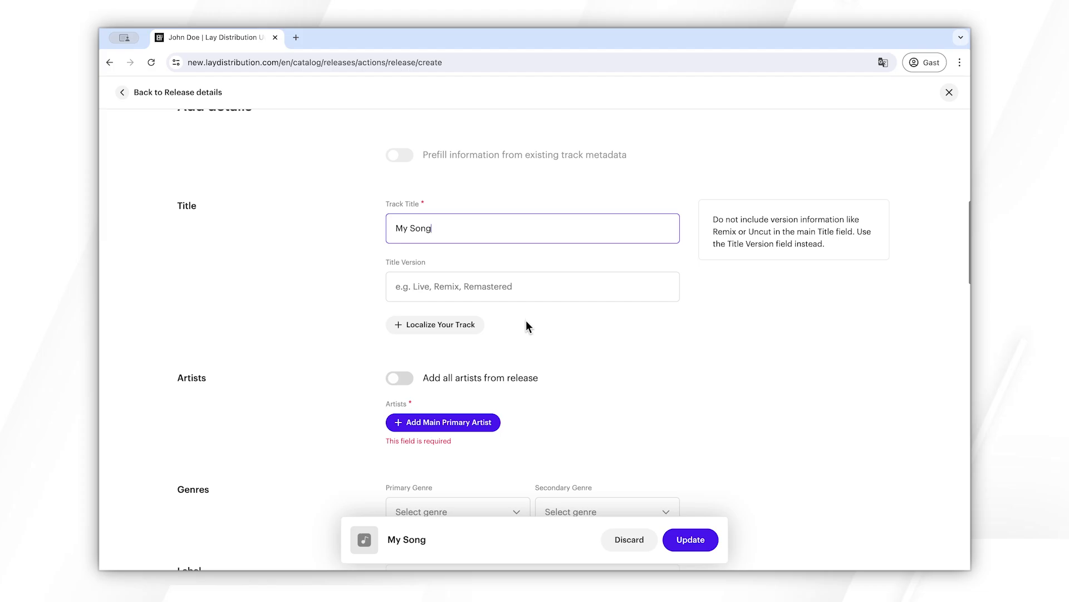
{"action": "scroll", "coordinate": [502, 306], "scroll_direction": "down", "scroll_amount": 3}
{"action": "left_click", "coordinate": [445, 259]}
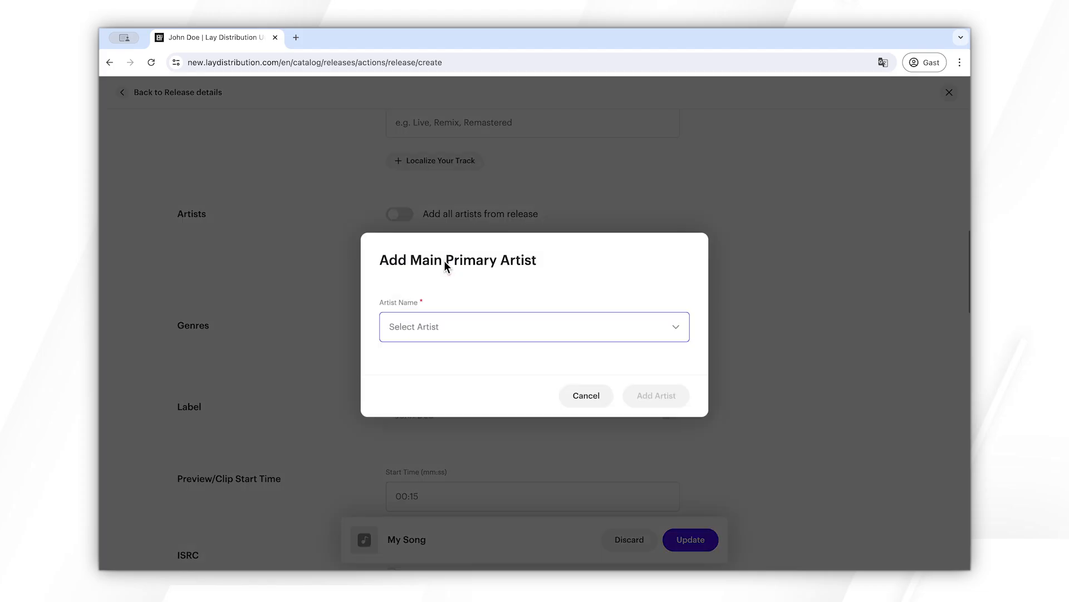
{"action": "left_click", "coordinate": [459, 337]}
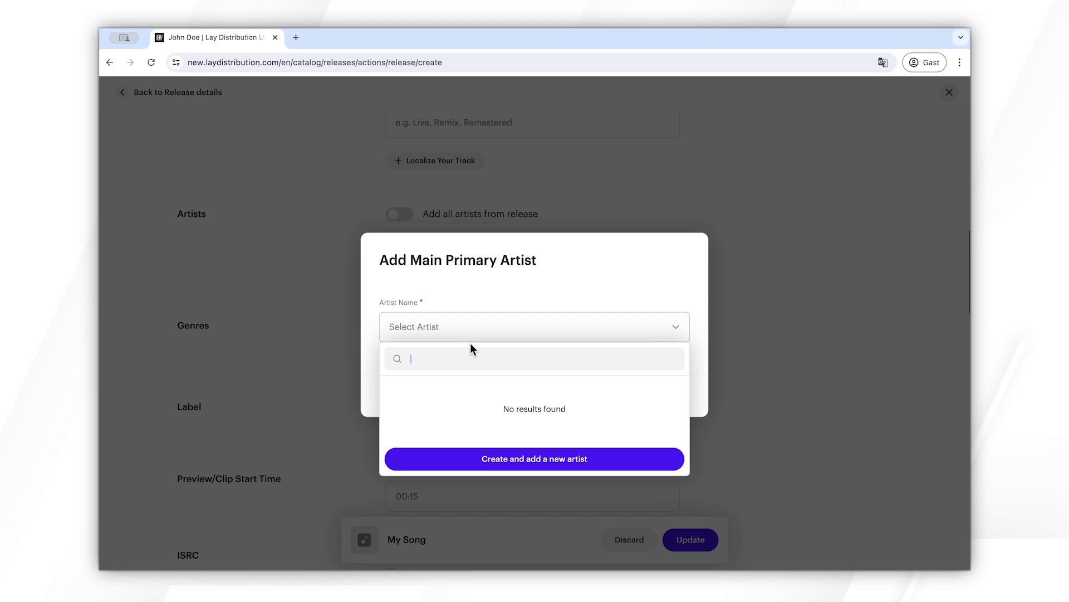
{"action": "left_click", "coordinate": [601, 465]}
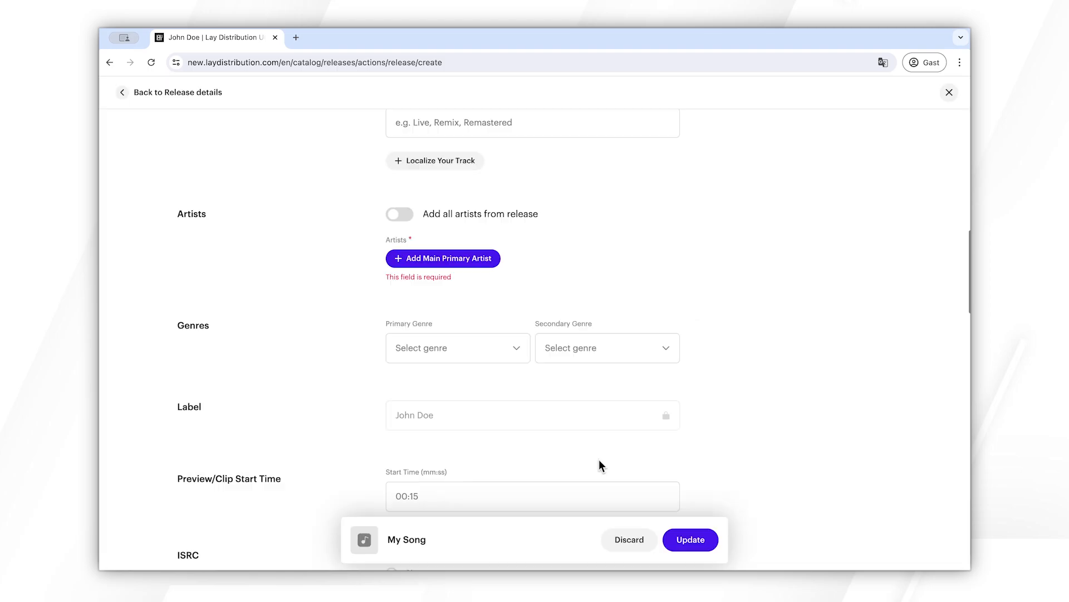
{"action": "left_click", "coordinate": [485, 290]}
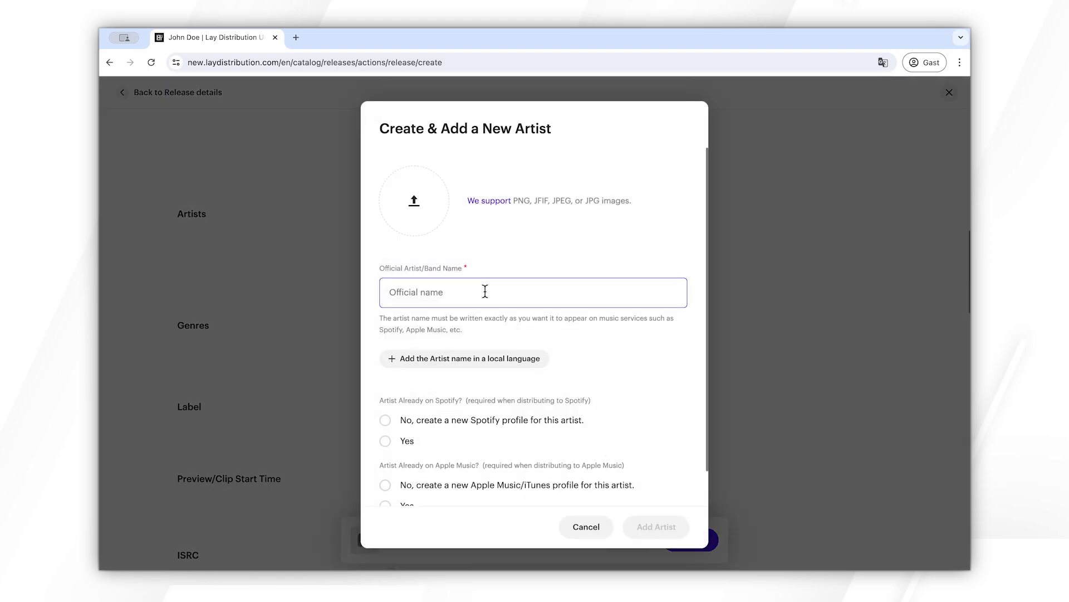
{"action": "type", "text": "John Doe"}
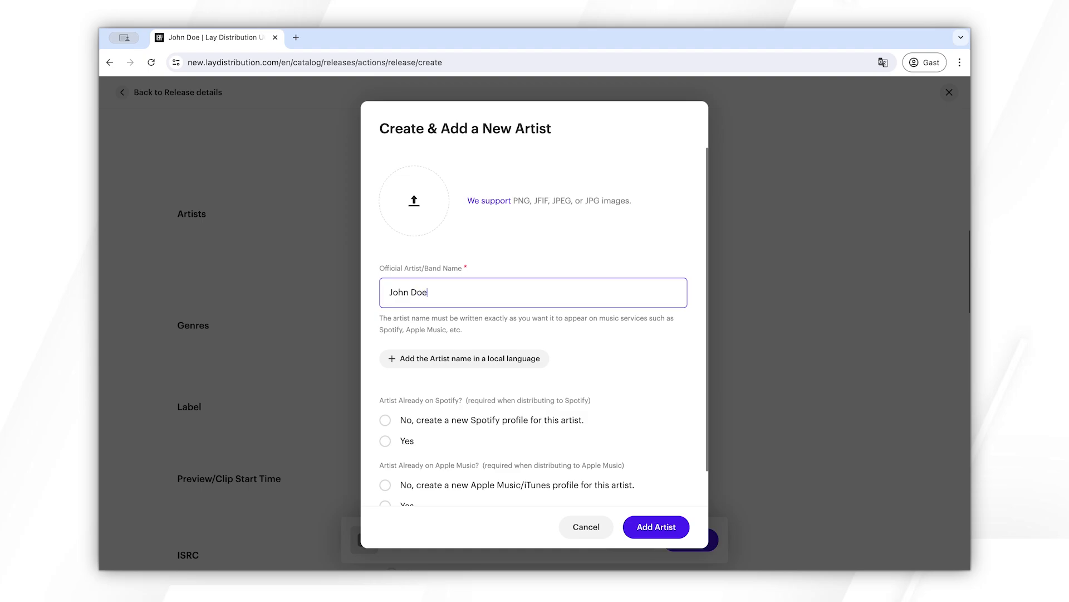
{"action": "scroll", "coordinate": [544, 327], "scroll_direction": "down", "scroll_amount": 1}
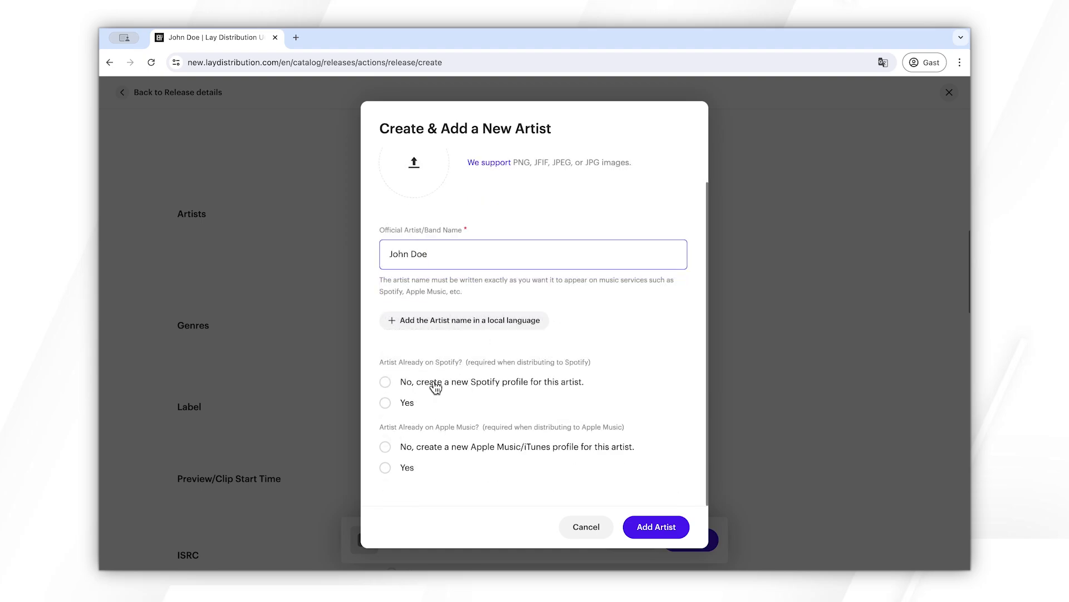
{"action": "left_click", "coordinate": [385, 402]}
{"action": "scroll", "coordinate": [532, 452], "scroll_direction": "down", "scroll_amount": 2}
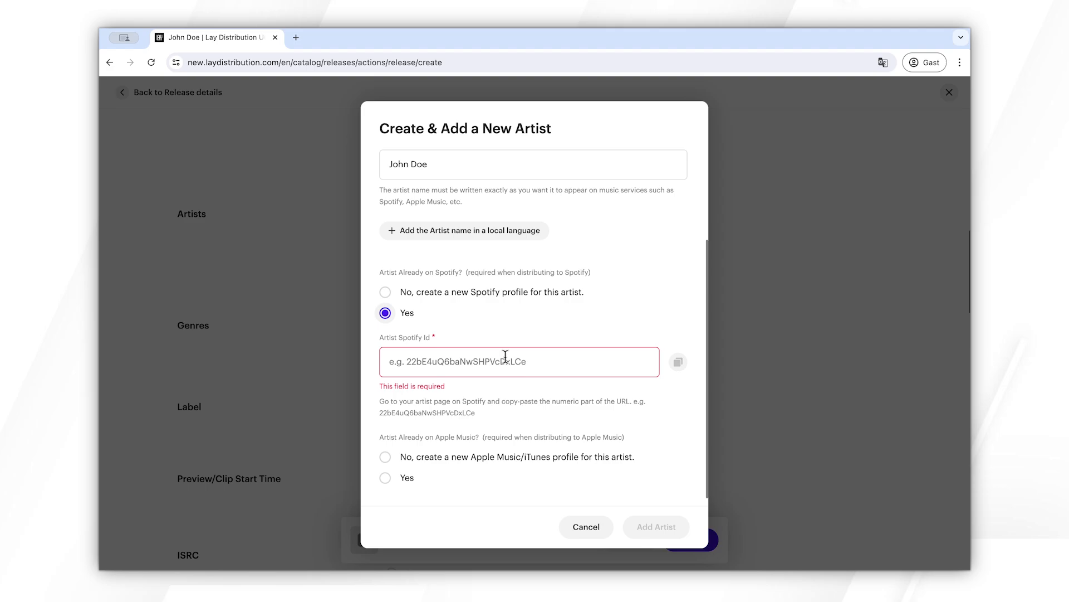
{"action": "scroll", "coordinate": [505, 355], "scroll_direction": "down", "scroll_amount": 1}
- Choose to create new Spotify and Apple Music/iTunes profiles for the artist and add the artist to the track
{"action": "left_click", "coordinate": [385, 283]}
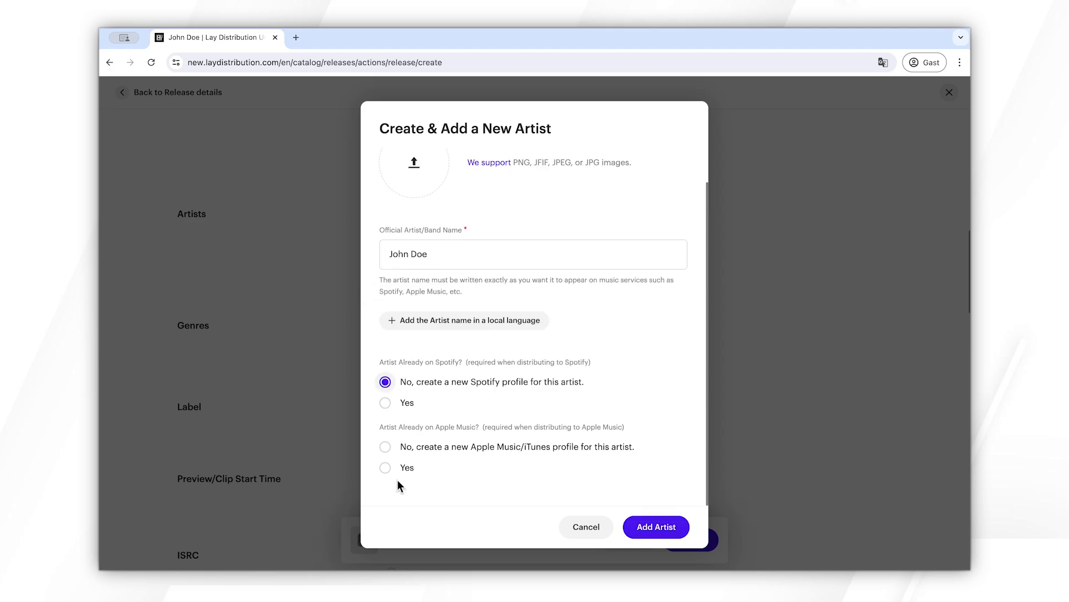
{"action": "left_click", "coordinate": [385, 446]}
{"action": "left_click", "coordinate": [656, 528]}
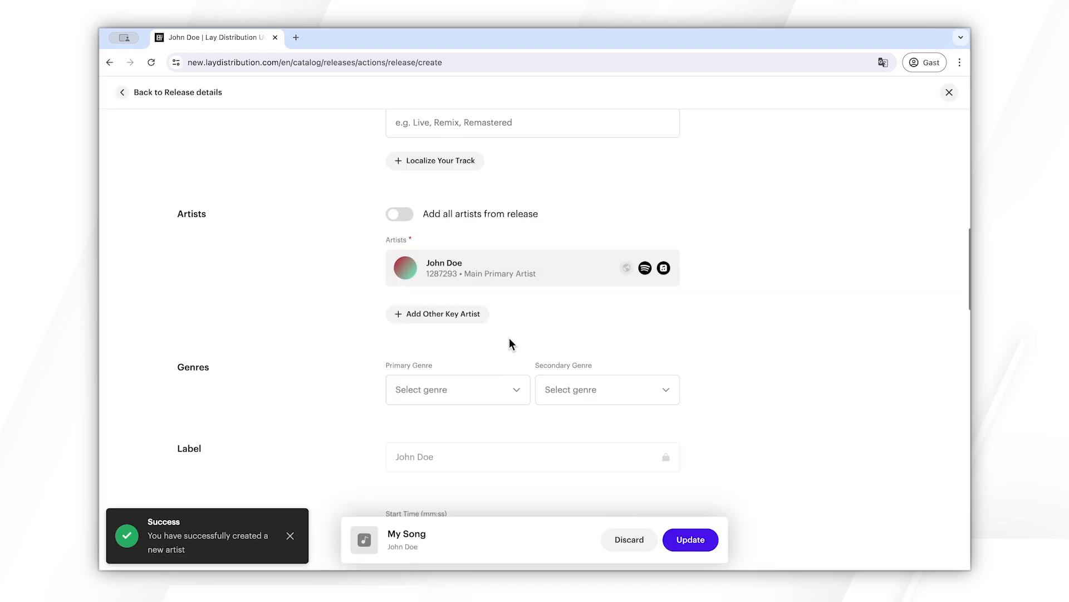
- Set the track's primary genre to Pop
{"action": "scroll", "coordinate": [509, 337], "scroll_direction": "down", "scroll_amount": 1}
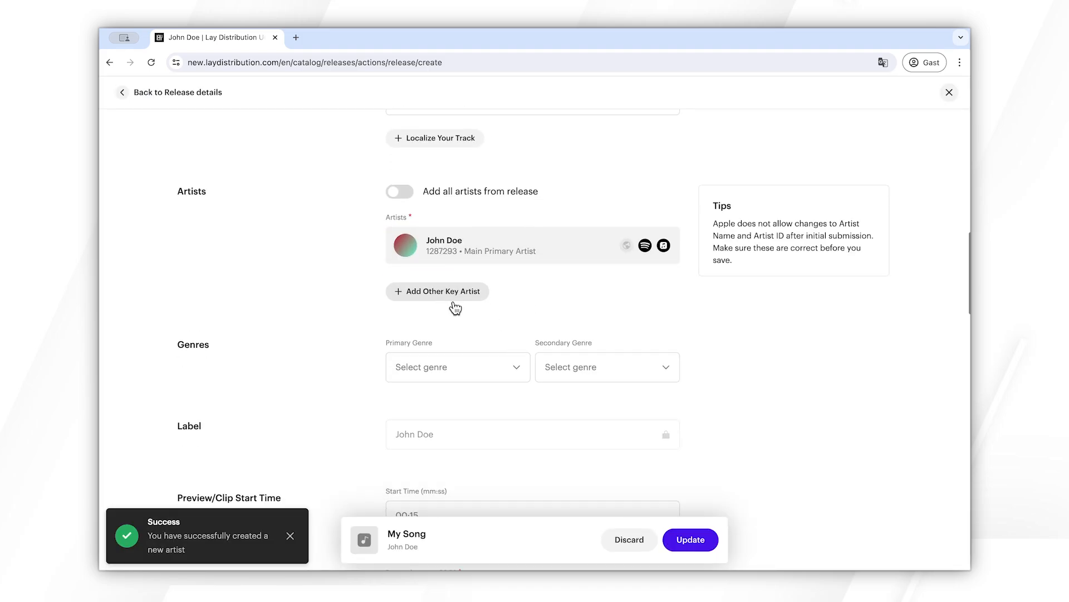
{"action": "mouse_move", "coordinate": [473, 254]}
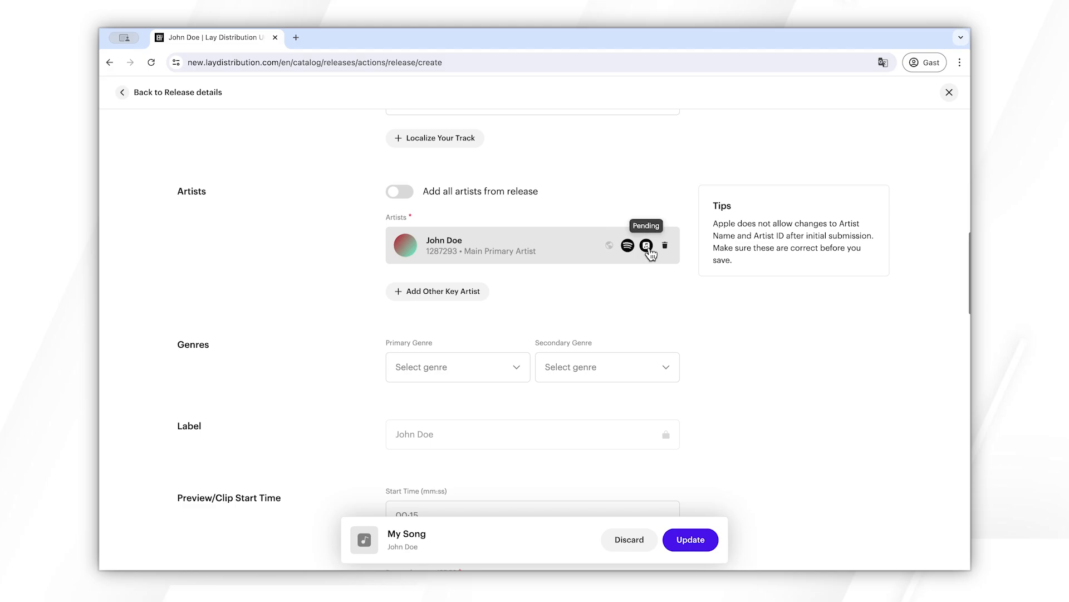
{"action": "scroll", "coordinate": [509, 308], "scroll_direction": "down", "scroll_amount": 2}
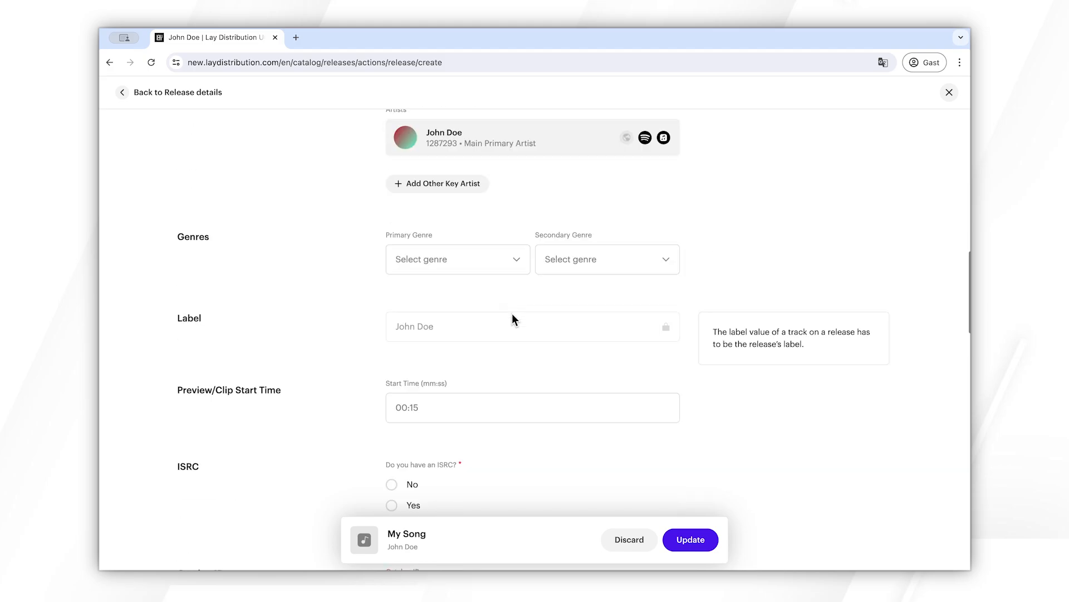
{"action": "left_click", "coordinate": [494, 271]}
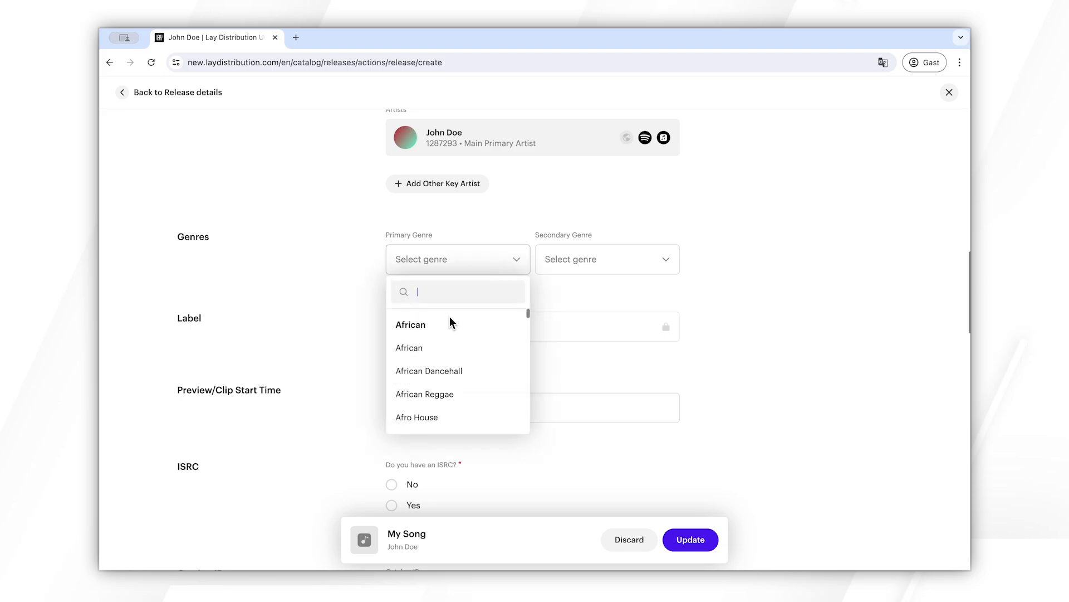
{"action": "scroll", "coordinate": [453, 337], "scroll_direction": "up", "scroll_amount": 1}
{"action": "type", "text": "Pop"}
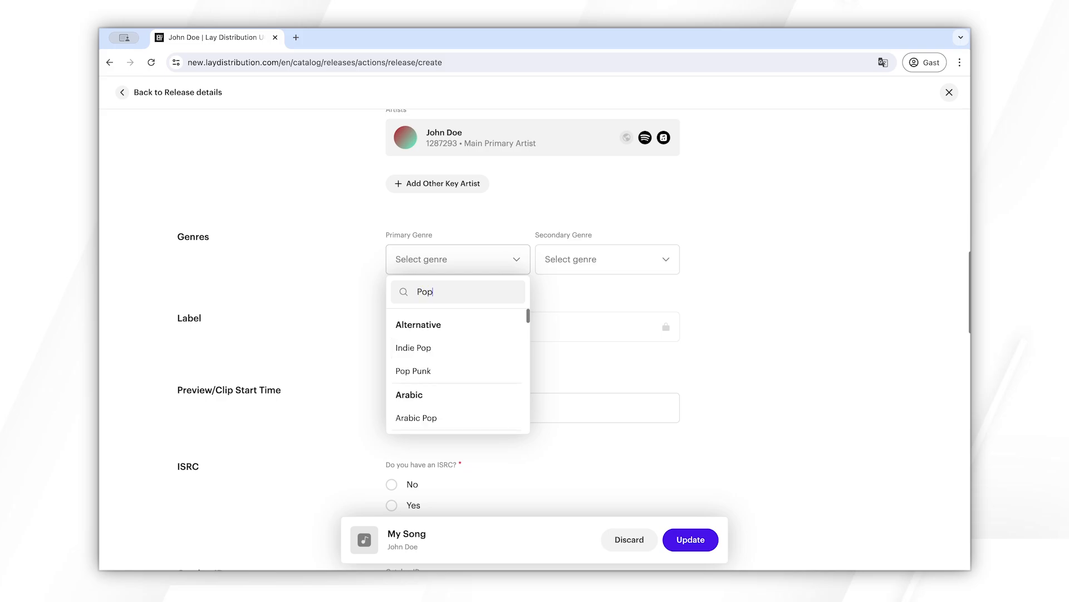
{"action": "scroll", "coordinate": [451, 383], "scroll_direction": "down", "scroll_amount": 7}
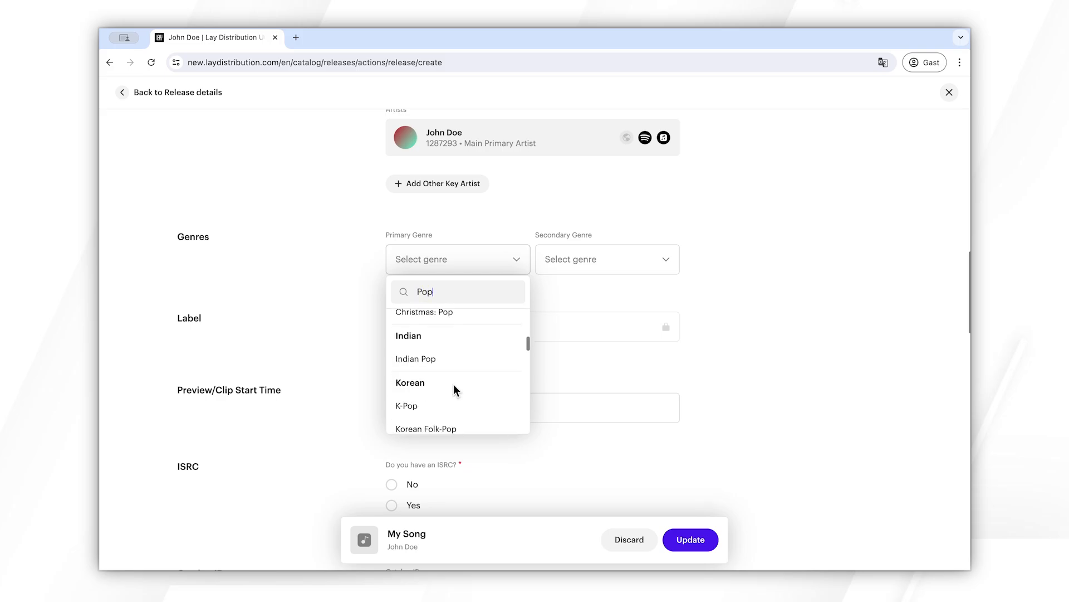
{"action": "left_click", "coordinate": [442, 384]}
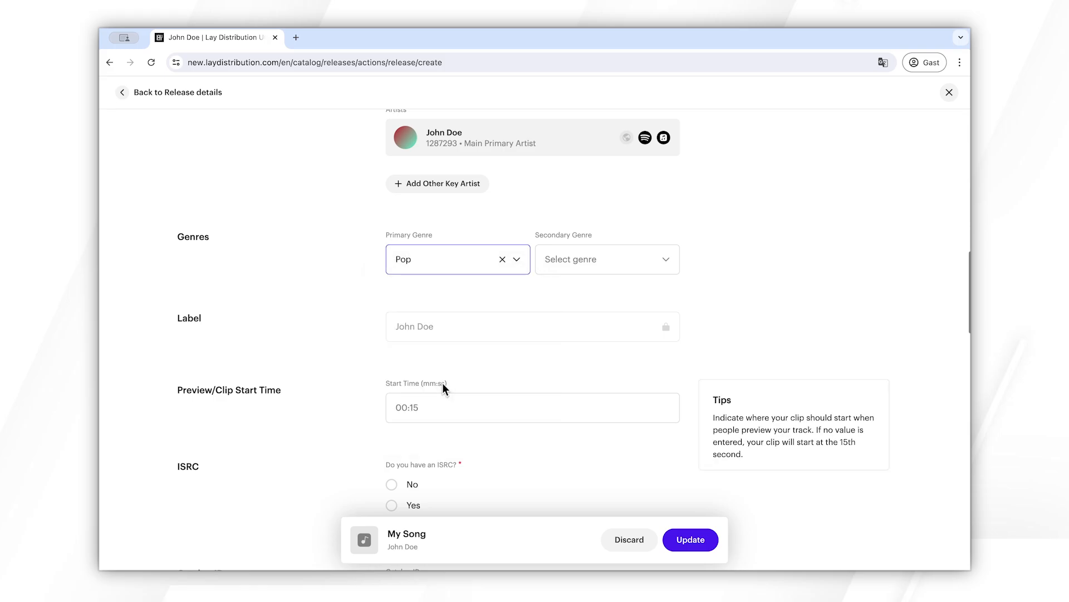
{"action": "left_click", "coordinate": [535, 291]}
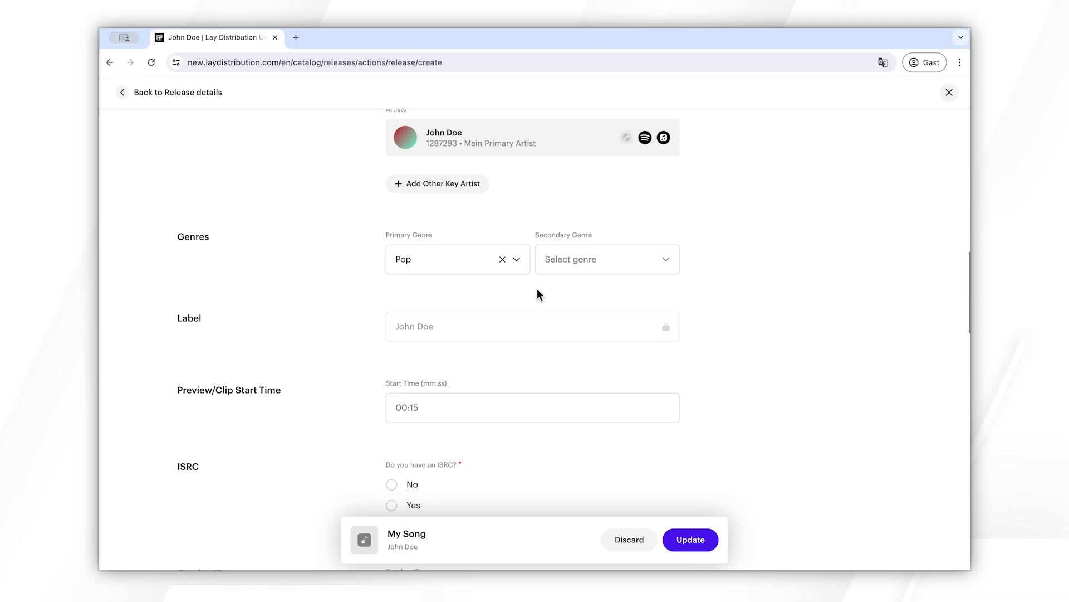
- Set the preview clip start time to 00:48 and indicate that the track has no ISRC
{"action": "scroll", "coordinate": [512, 292], "scroll_direction": "down", "scroll_amount": 1}
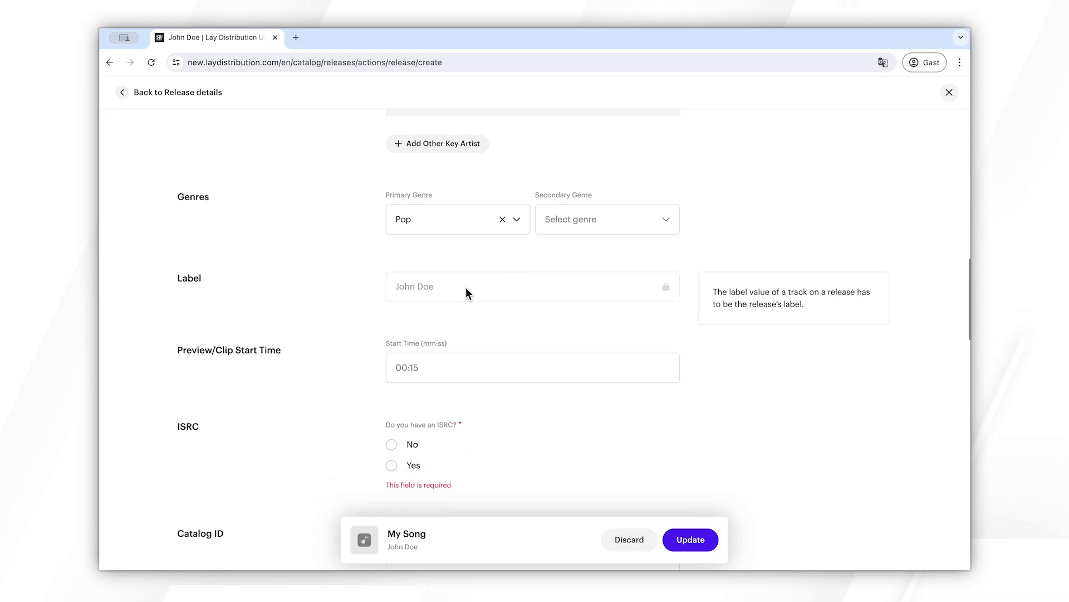
{"action": "scroll", "coordinate": [465, 288], "scroll_direction": "down", "scroll_amount": 1}
{"action": "scroll", "coordinate": [470, 276], "scroll_direction": "down", "scroll_amount": 1}
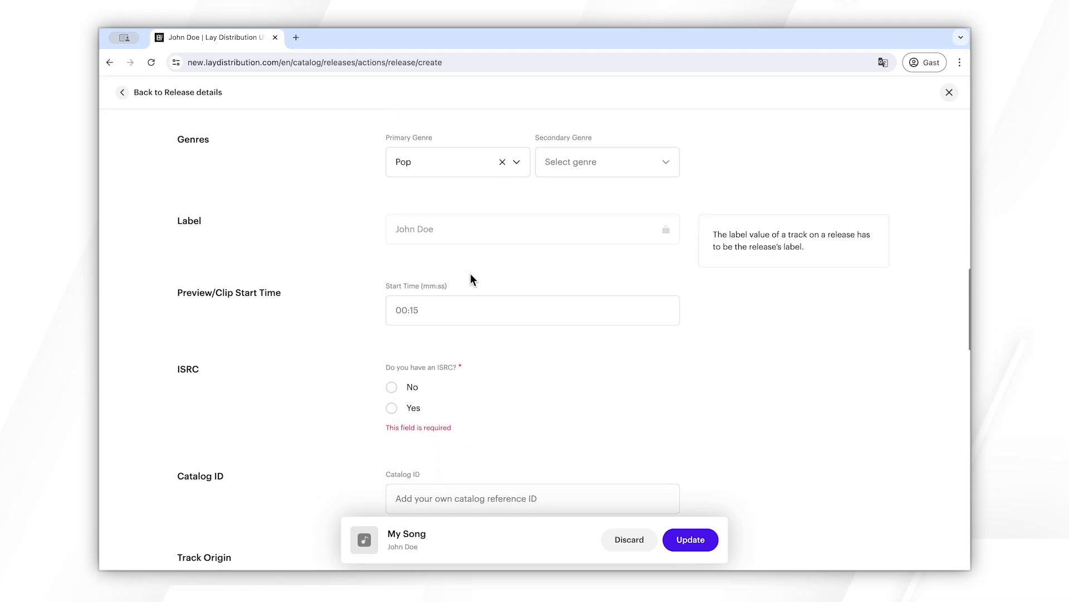
{"action": "scroll", "coordinate": [502, 269], "scroll_direction": "down", "scroll_amount": 1}
{"action": "left_click", "coordinate": [452, 278]}
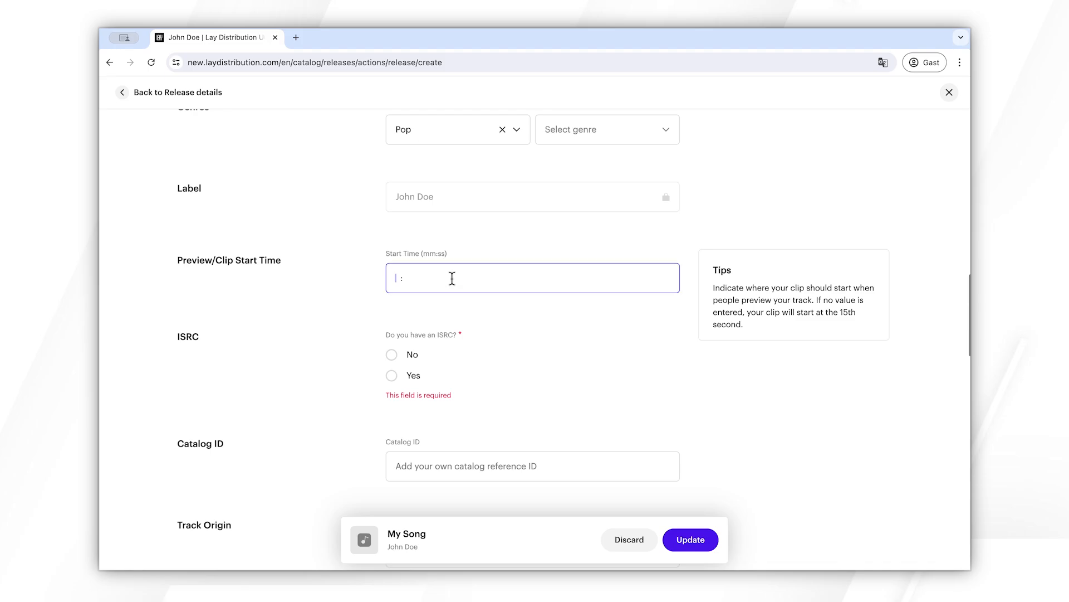
{"action": "type", "text": "00:48"}
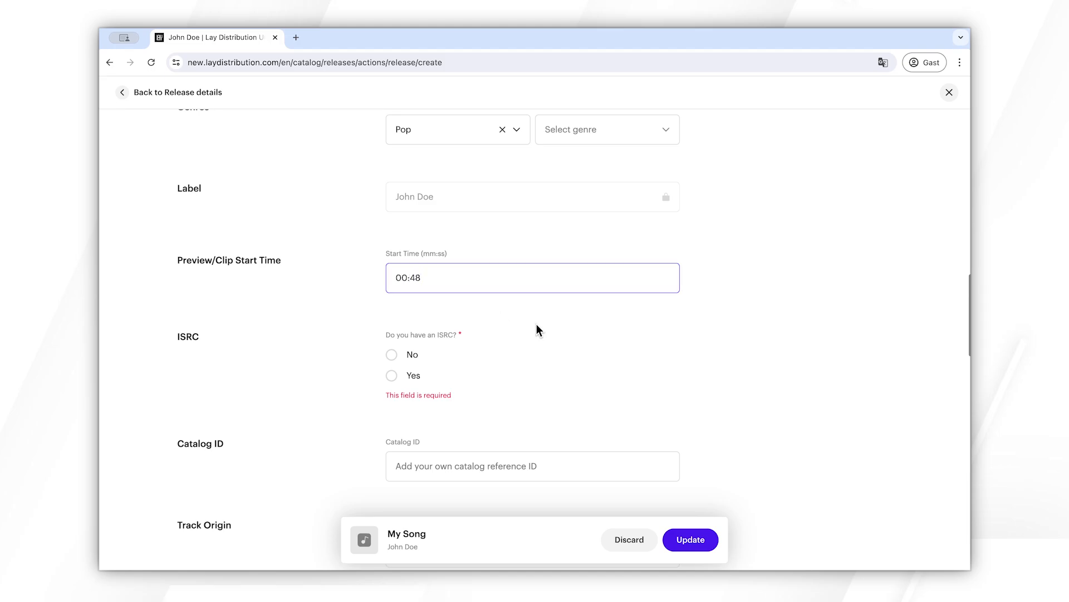
{"action": "left_click", "coordinate": [539, 336]}
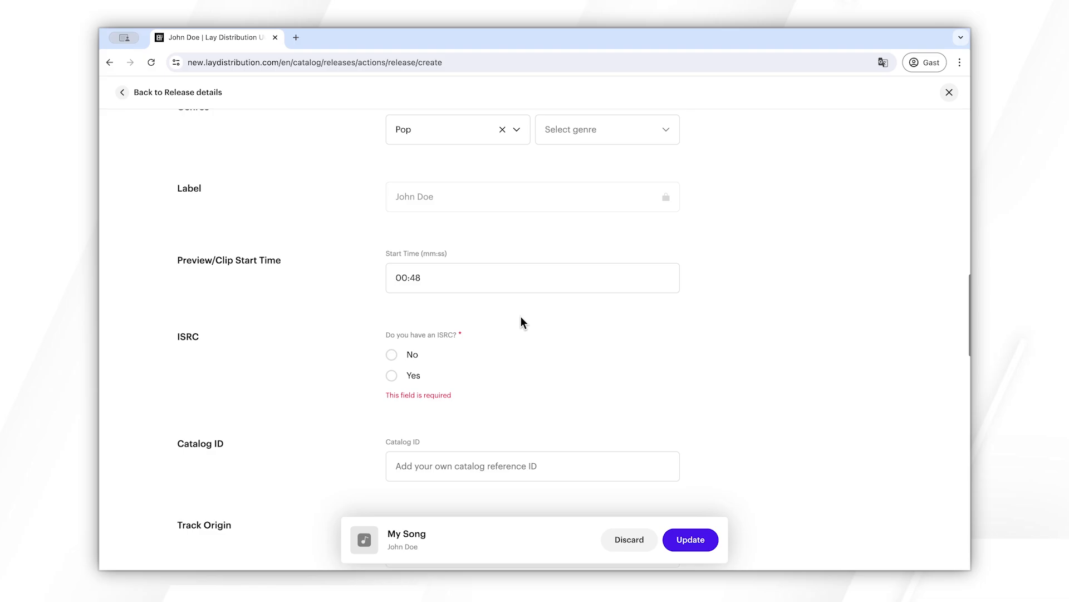
{"action": "scroll", "coordinate": [521, 321], "scroll_direction": "down", "scroll_amount": 1}
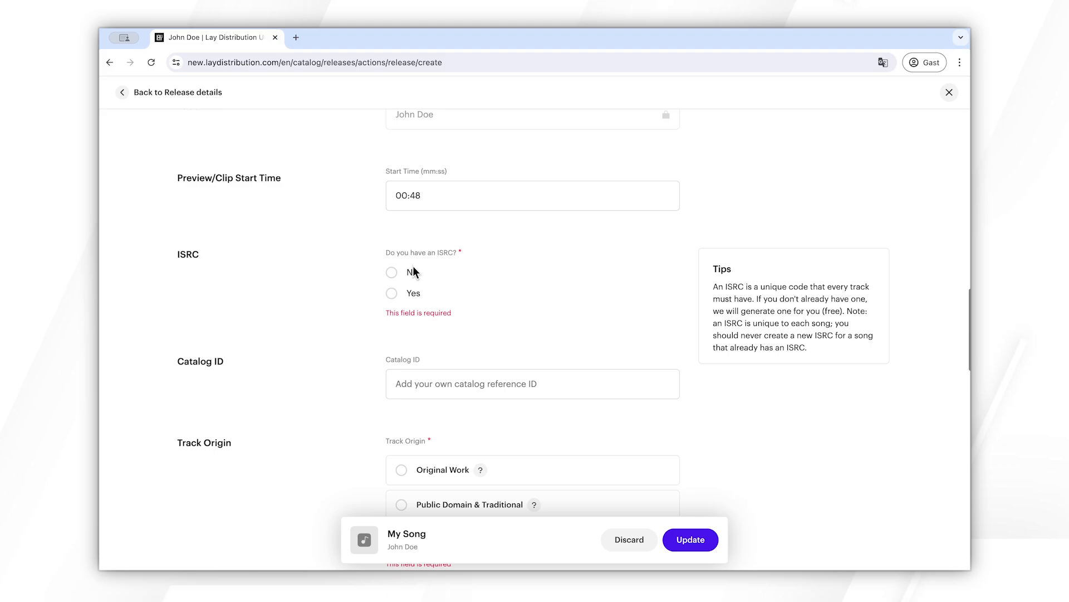
{"action": "left_click", "coordinate": [392, 272]}
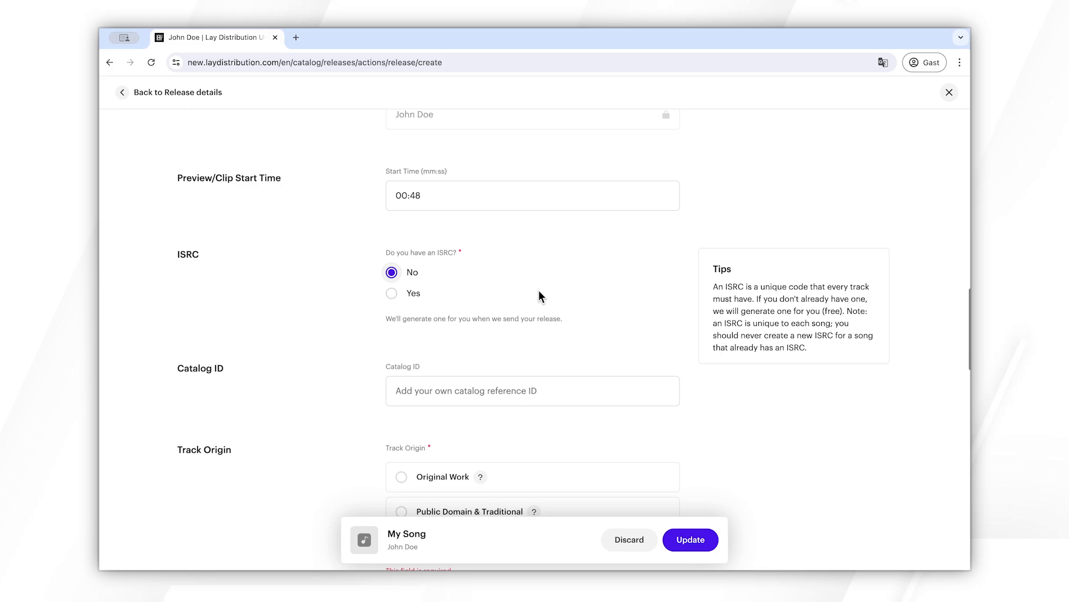
- Leave the catalog ID blank and set the track origin to Original Work
{"action": "scroll", "coordinate": [539, 295], "scroll_direction": "down", "scroll_amount": 1}
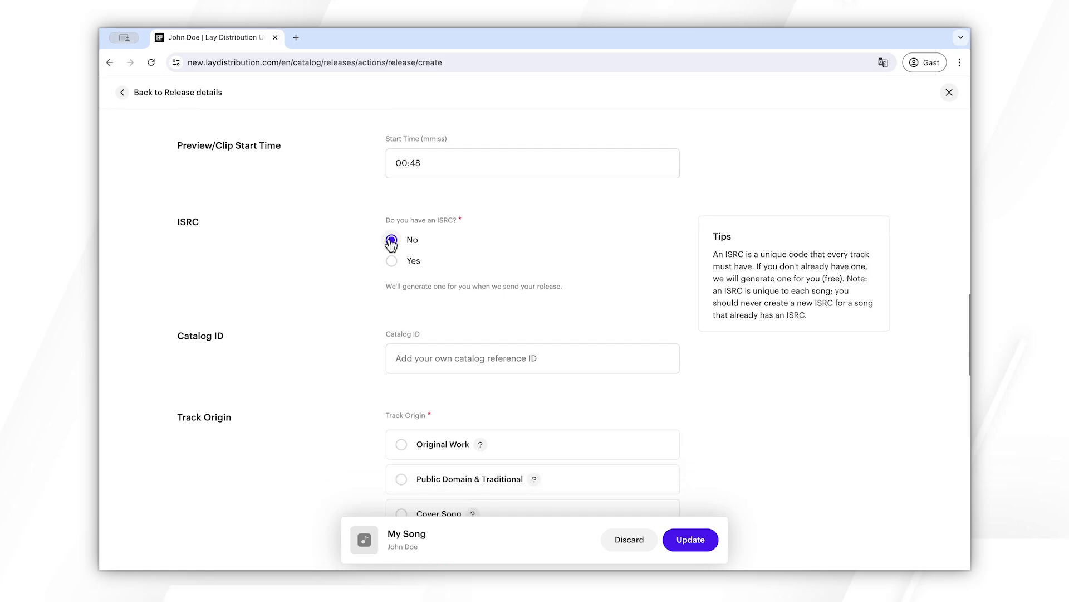
{"action": "scroll", "coordinate": [590, 295], "scroll_direction": "down", "scroll_amount": 1}
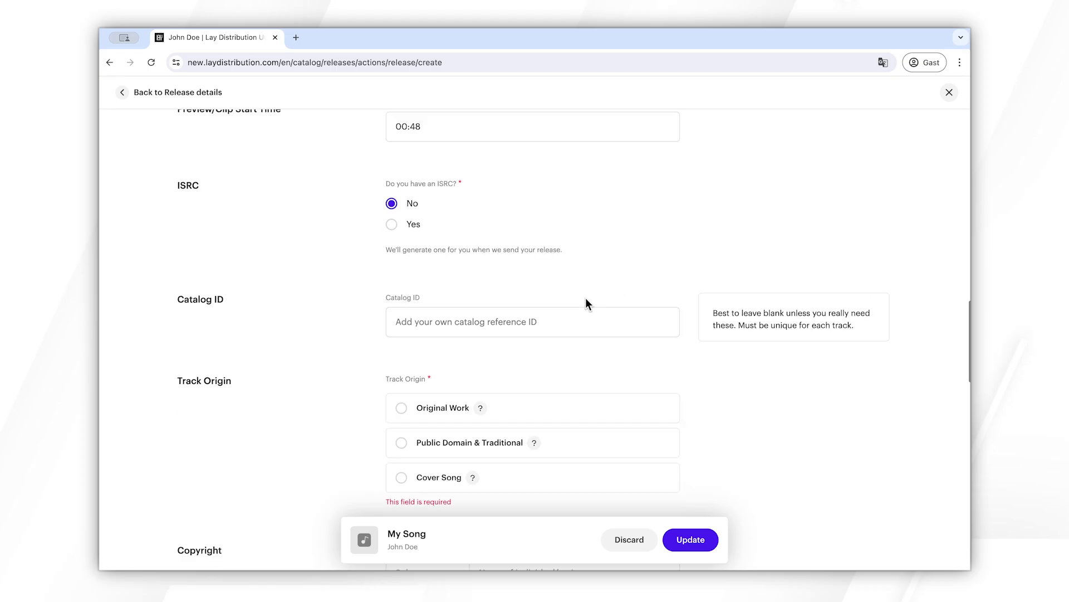
{"action": "scroll", "coordinate": [586, 301], "scroll_direction": "down", "scroll_amount": 3}
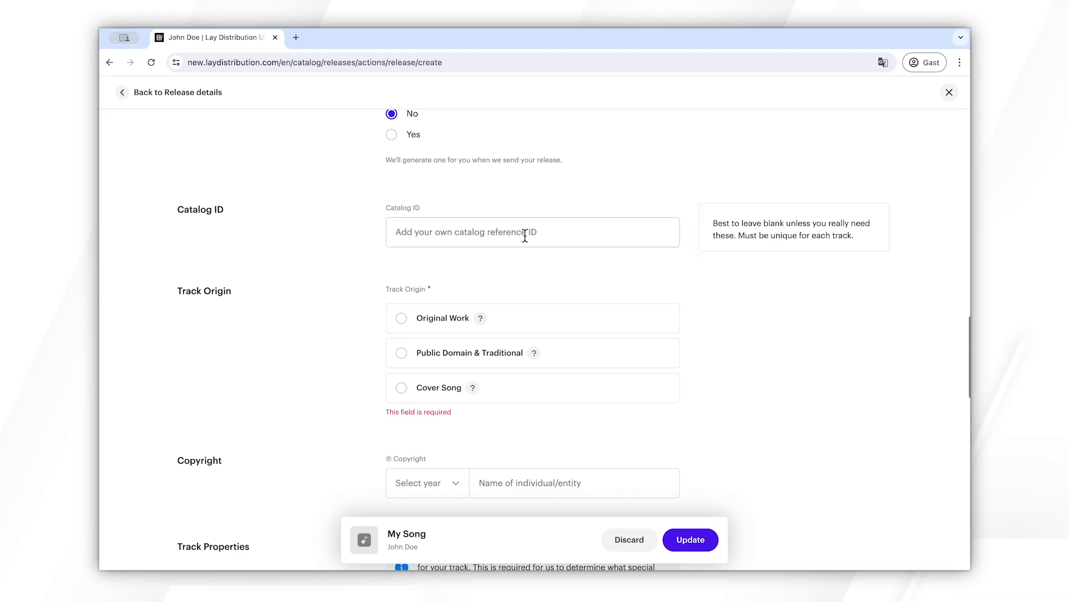
{"action": "scroll", "coordinate": [518, 285], "scroll_direction": "down", "scroll_amount": 3}
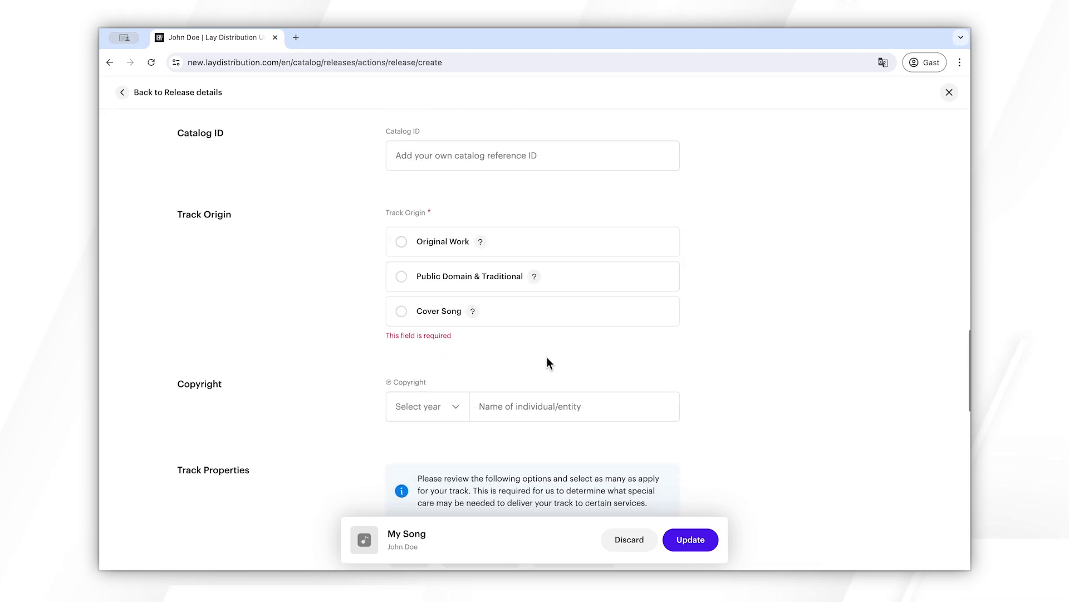
{"action": "left_click", "coordinate": [445, 243]}
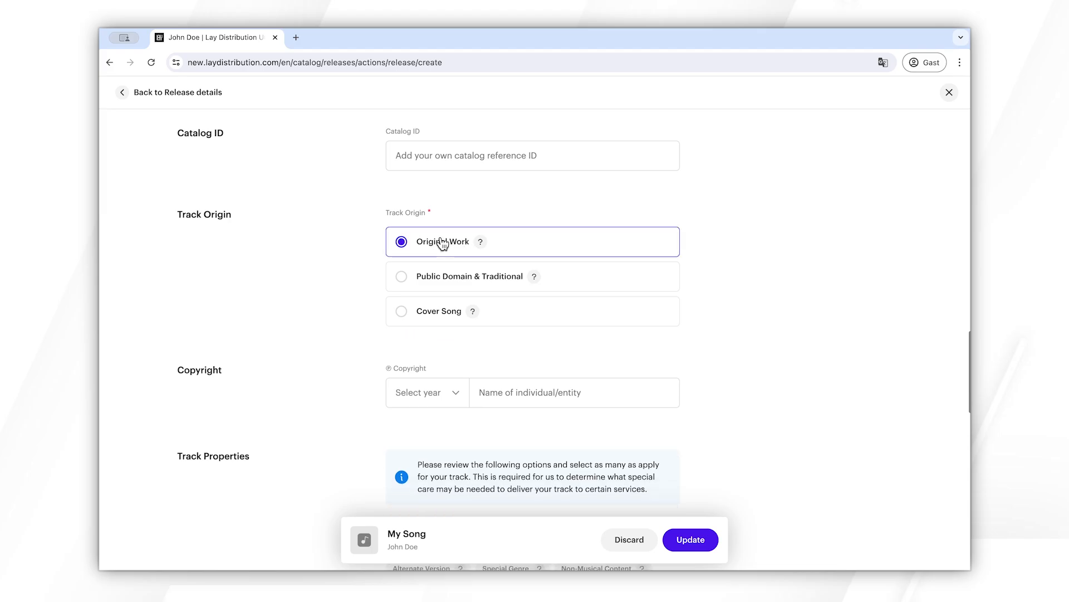
- Set the track's copyright year to 2024 and enter the copyright holder's name
{"action": "scroll", "coordinate": [451, 245], "scroll_direction": "down", "scroll_amount": 1}
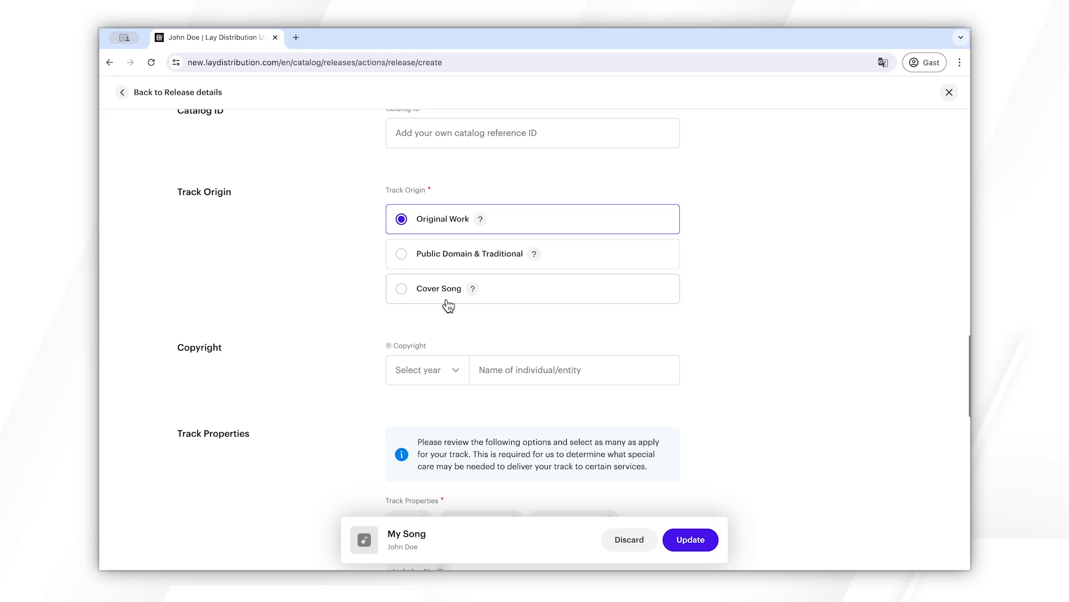
{"action": "scroll", "coordinate": [451, 295], "scroll_direction": "down", "scroll_amount": 2}
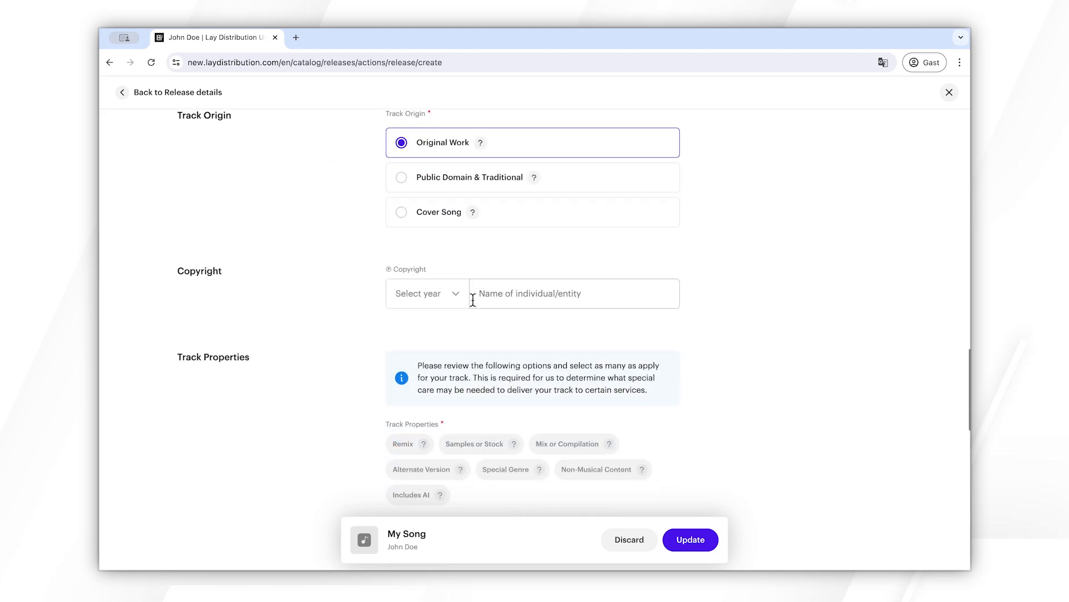
{"action": "left_click", "coordinate": [432, 290]}
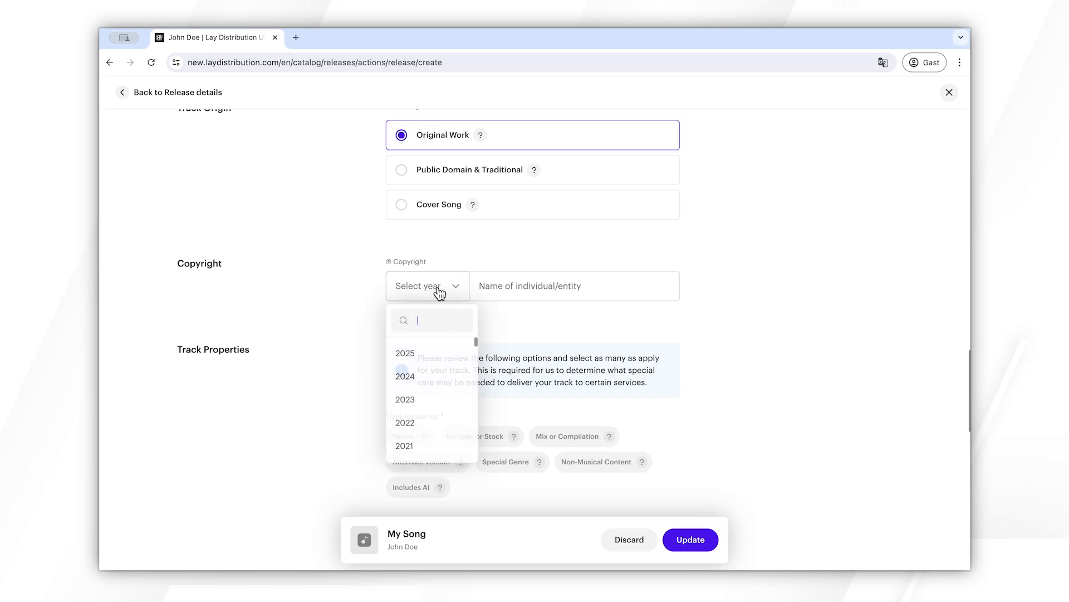
{"action": "left_click", "coordinate": [421, 386]}
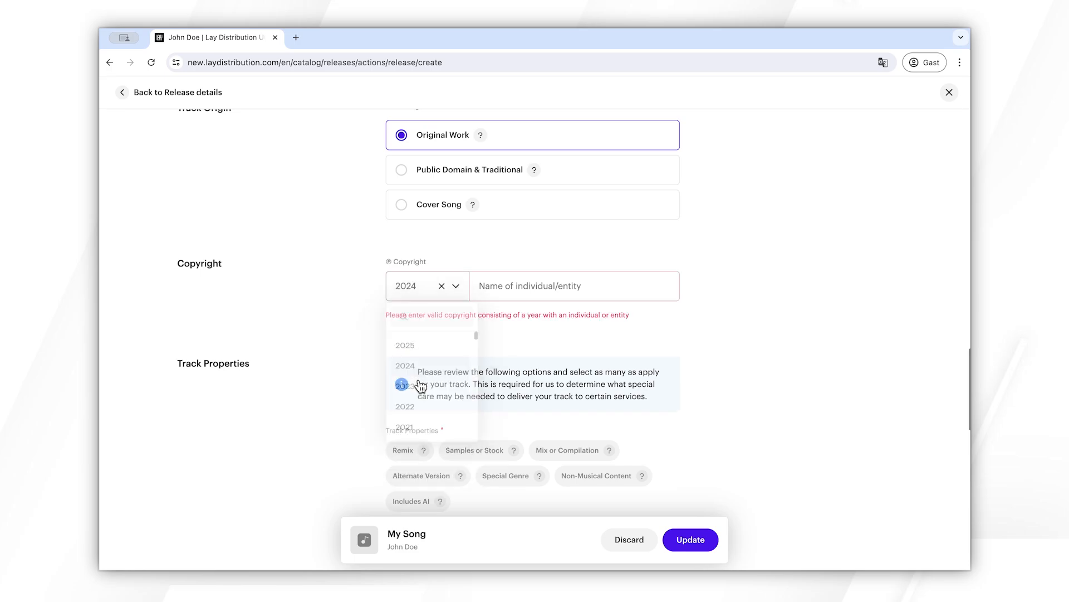
{"action": "left_click", "coordinate": [526, 290]}
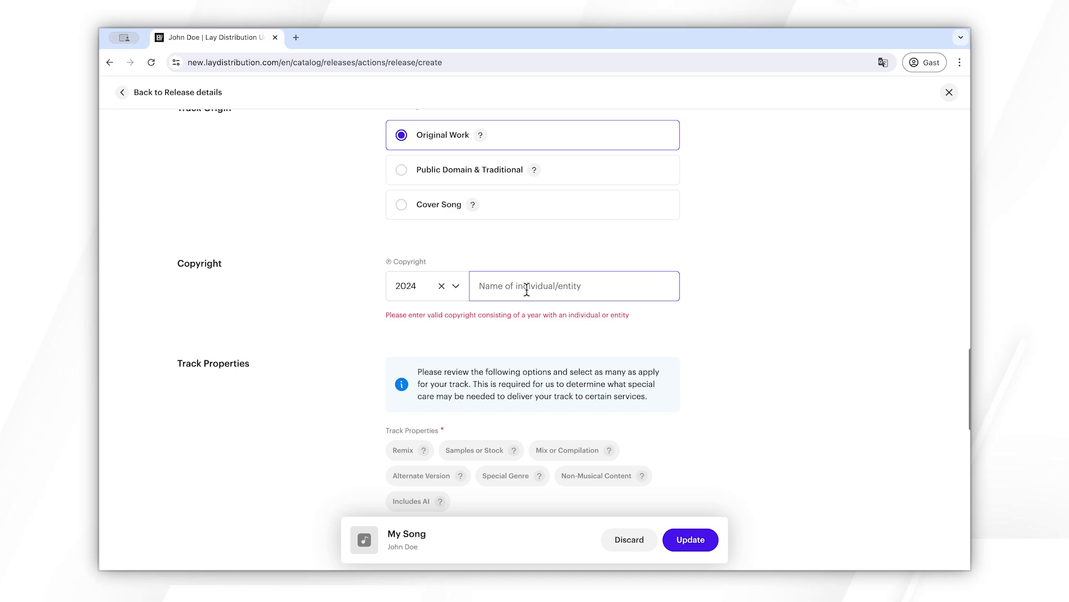
{"action": "type", "text": "John Doe"}
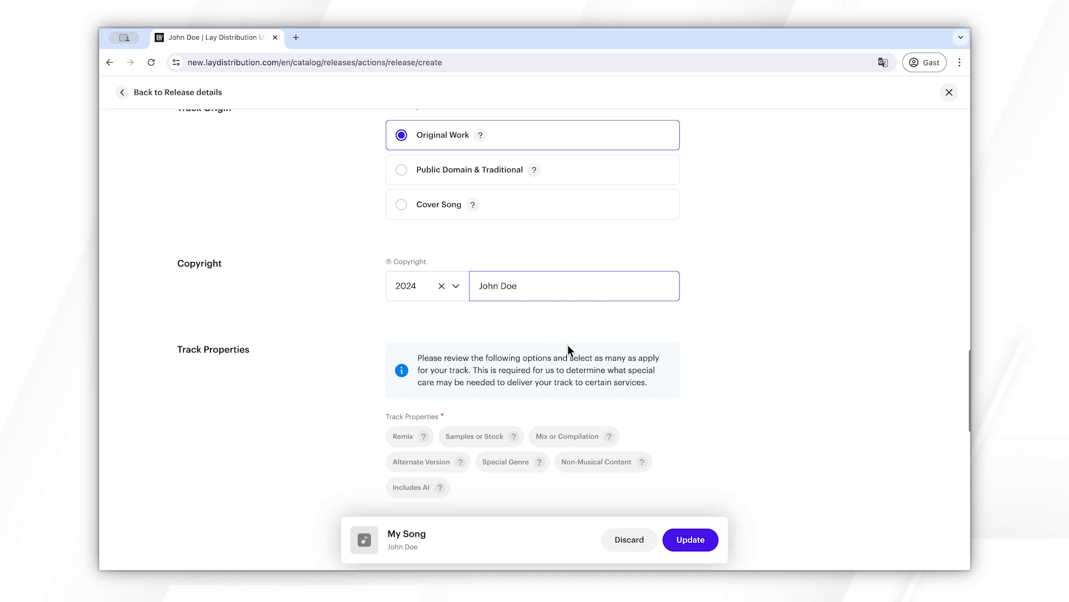
{"action": "left_click", "coordinate": [567, 344]}
- Indicate that none of the listed track properties apply to the track
{"action": "scroll", "coordinate": [557, 307], "scroll_direction": "down", "scroll_amount": 4}
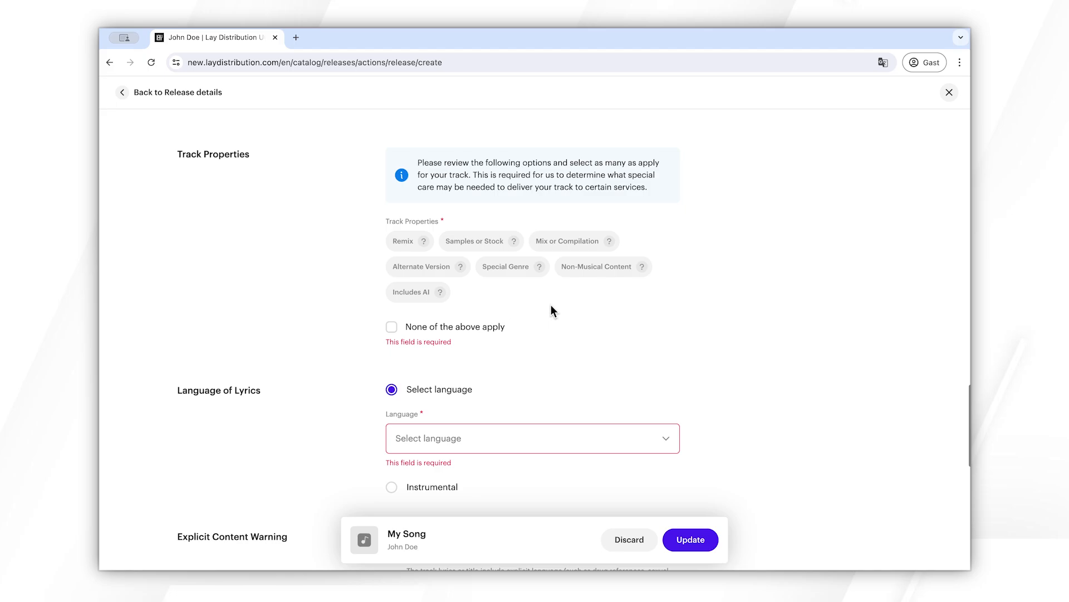
{"action": "left_click", "coordinate": [425, 331]}
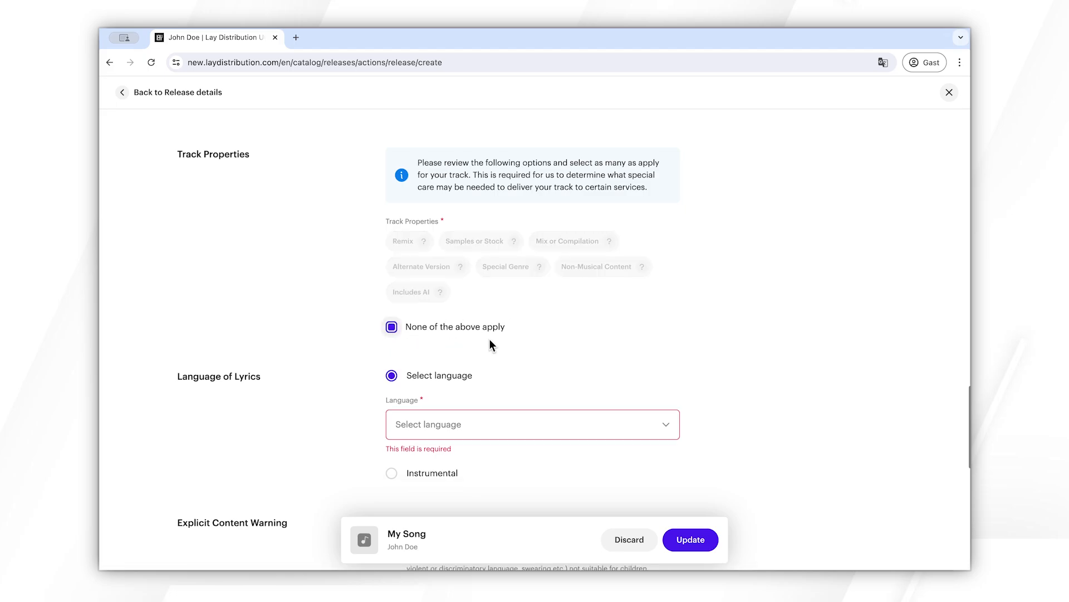
{"action": "scroll", "coordinate": [589, 342], "scroll_direction": "down", "scroll_amount": 3}
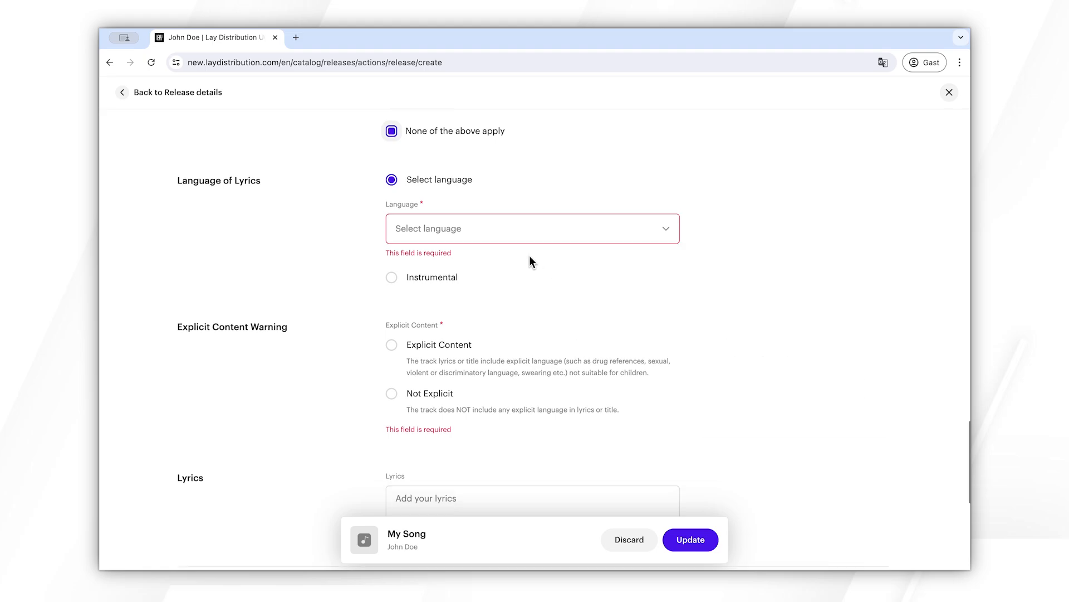
{"action": "left_click", "coordinate": [566, 227]}
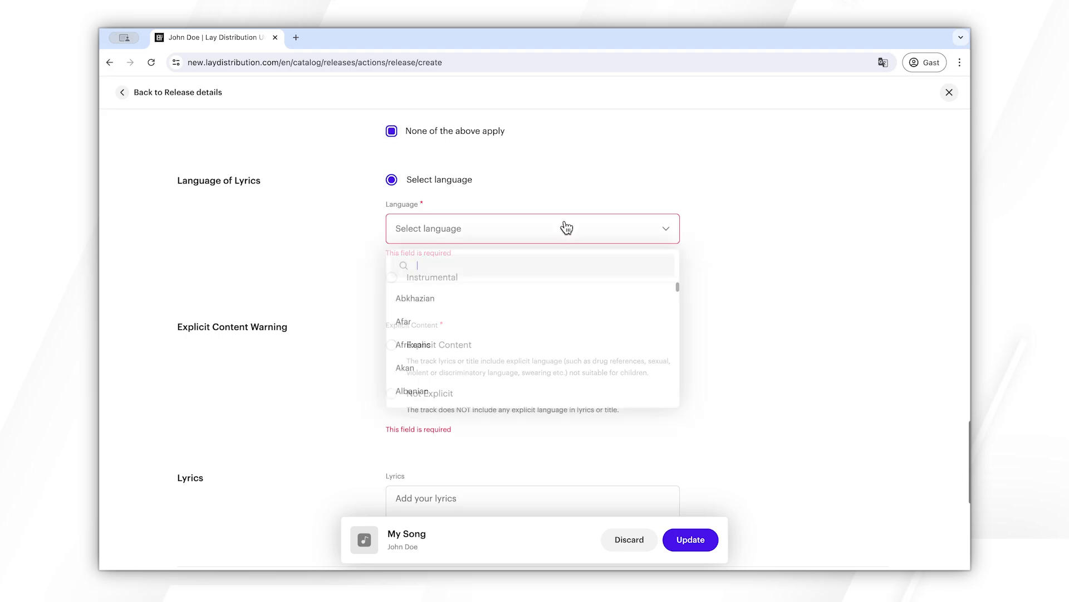
{"action": "scroll", "coordinate": [521, 348], "scroll_direction": "down", "scroll_amount": 9}
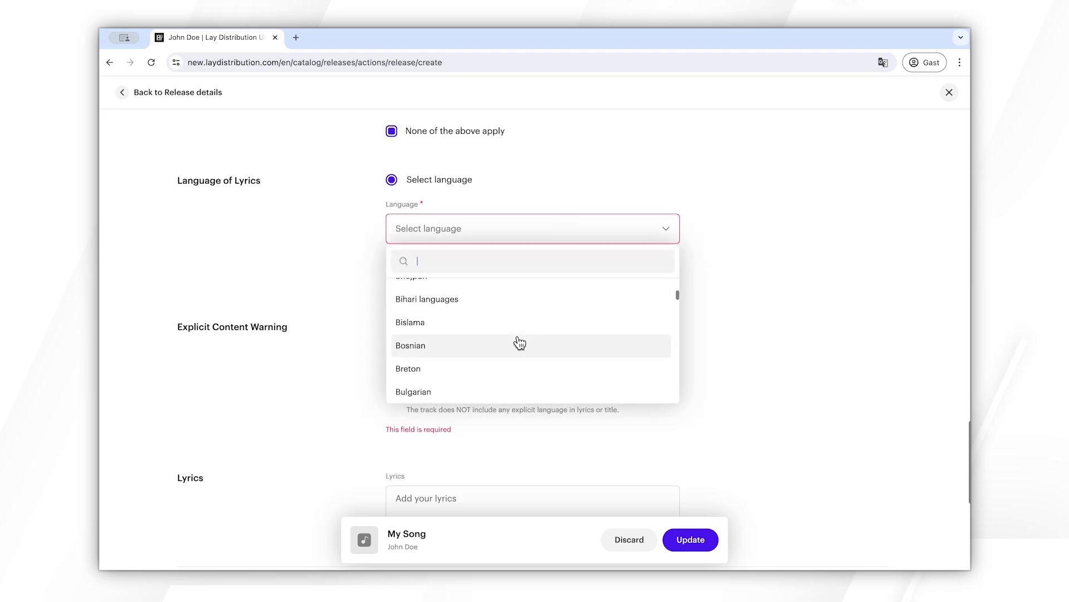
{"action": "scroll", "coordinate": [520, 343], "scroll_direction": "down", "scroll_amount": 7}
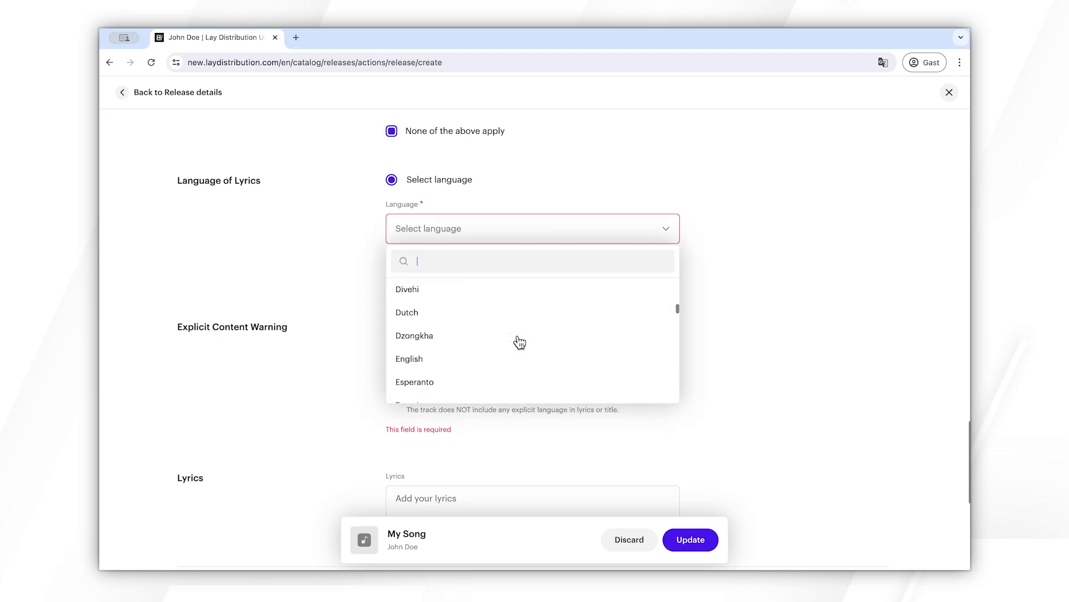
{"action": "left_click", "coordinate": [339, 262]}
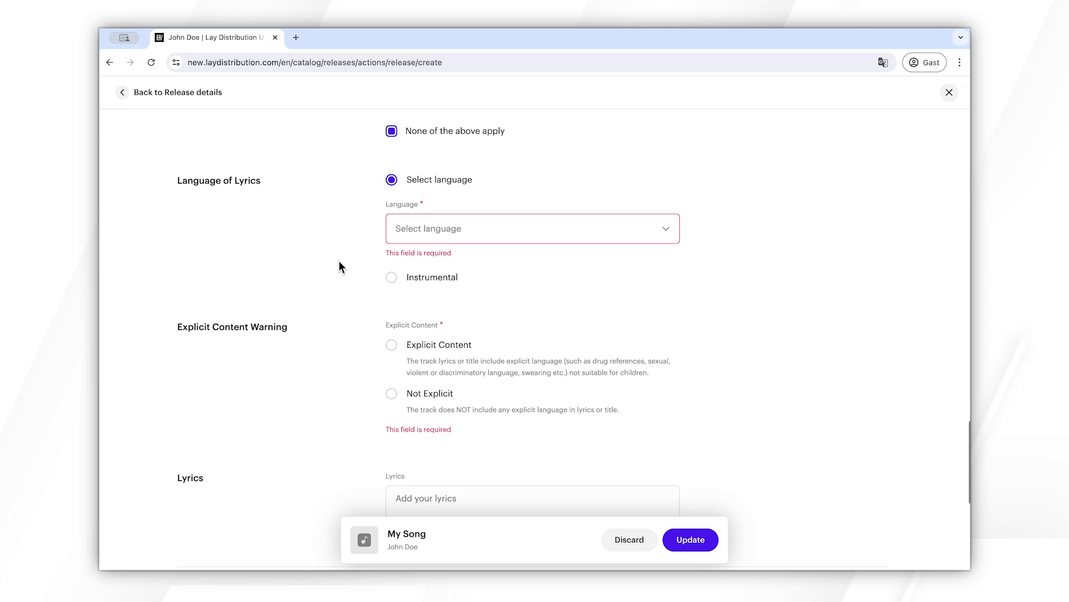
- Mark the track's language of lyrics as Instrumental
{"action": "left_click", "coordinate": [392, 277]}
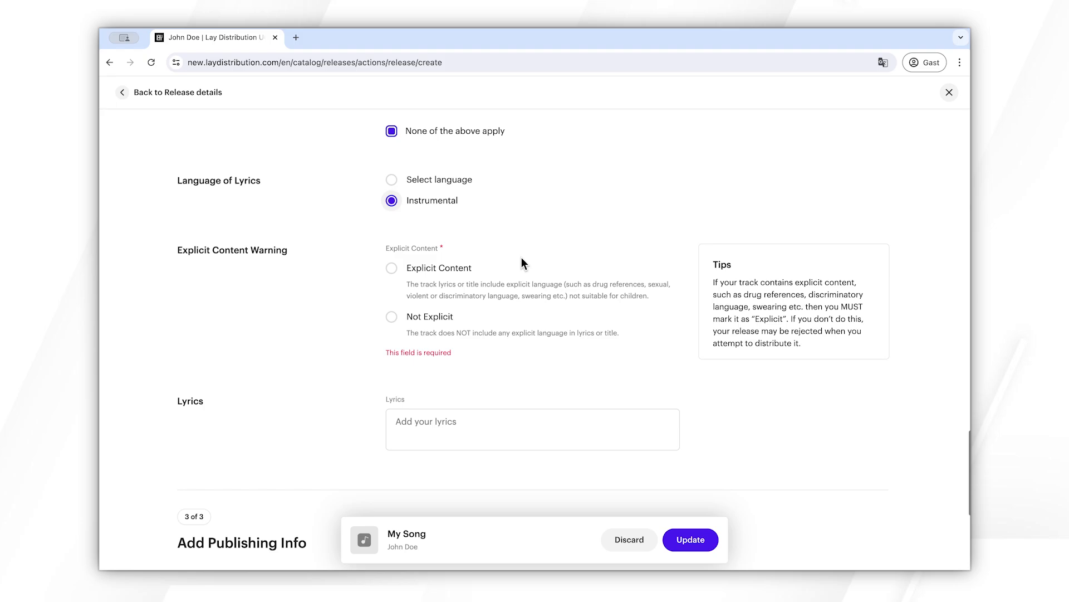
{"action": "scroll", "coordinate": [473, 274], "scroll_direction": "down", "scroll_amount": 1}
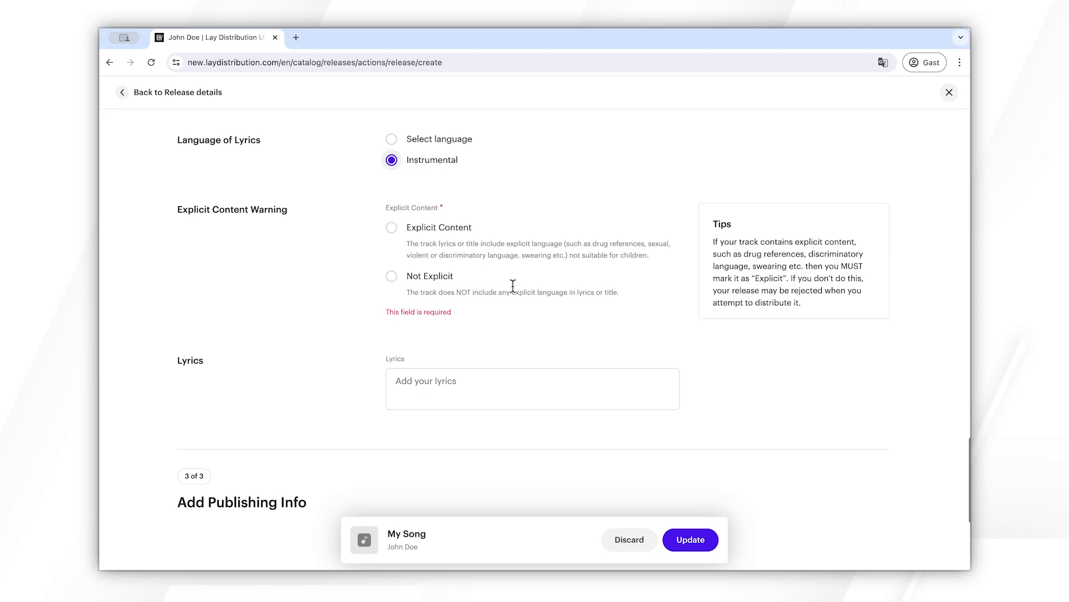
- Set the track's explicit content warning to Explicit Content
{"action": "left_click", "coordinate": [448, 234]}
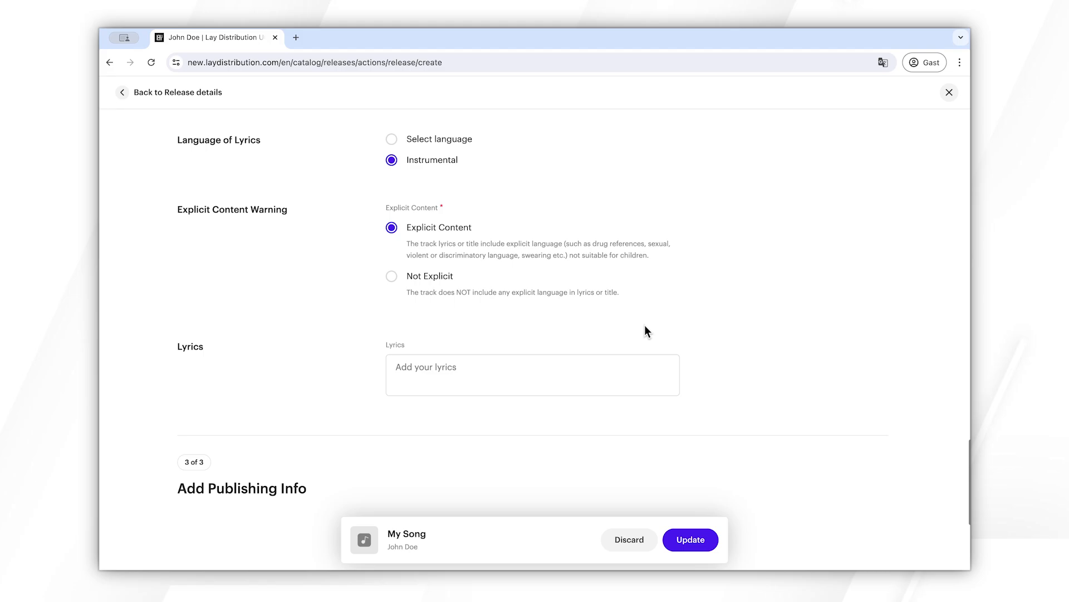
{"action": "mouse_move", "coordinate": [630, 244]}
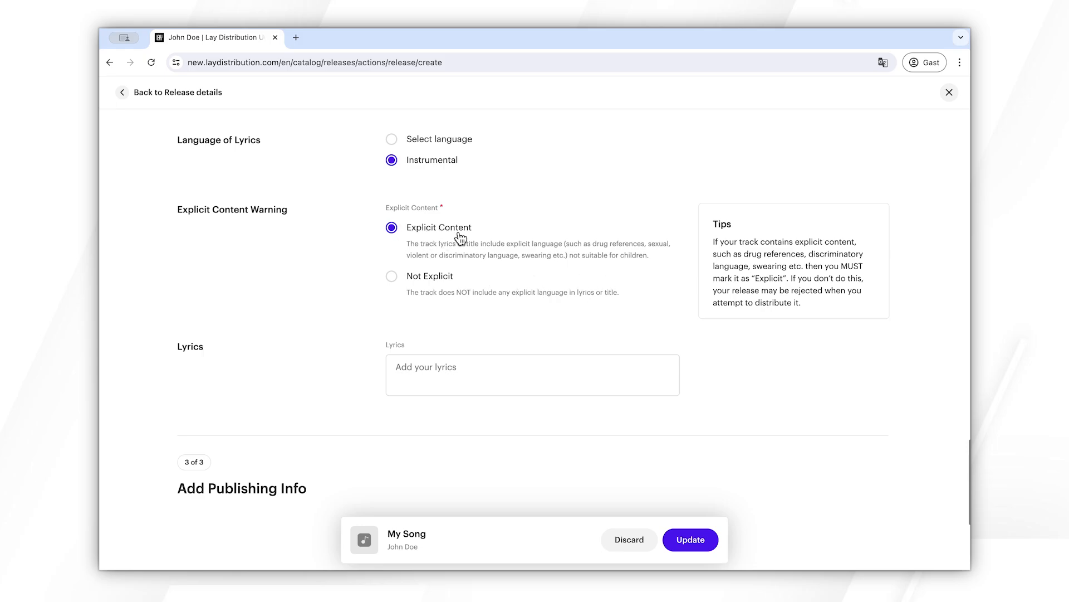
{"action": "scroll", "coordinate": [507, 278], "scroll_direction": "down", "scroll_amount": 1}
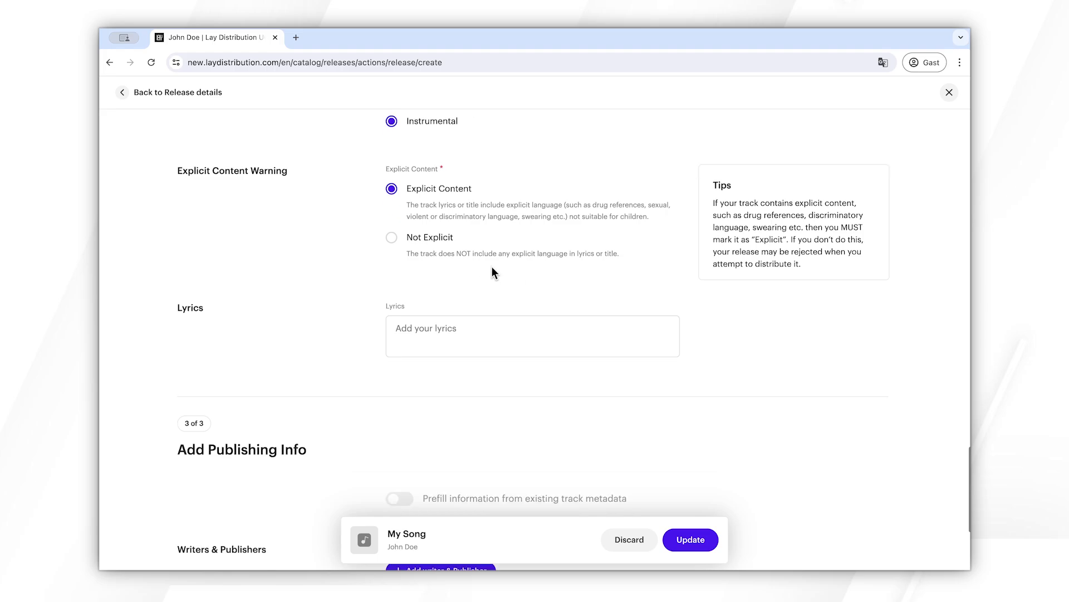
- Set the track's explicit content warning to Not Explicit and make the lyrics field active
{"action": "left_click", "coordinate": [393, 238]}
{"action": "mouse_move", "coordinate": [544, 238]}
{"action": "scroll", "coordinate": [540, 231], "scroll_direction": "down", "scroll_amount": 1}
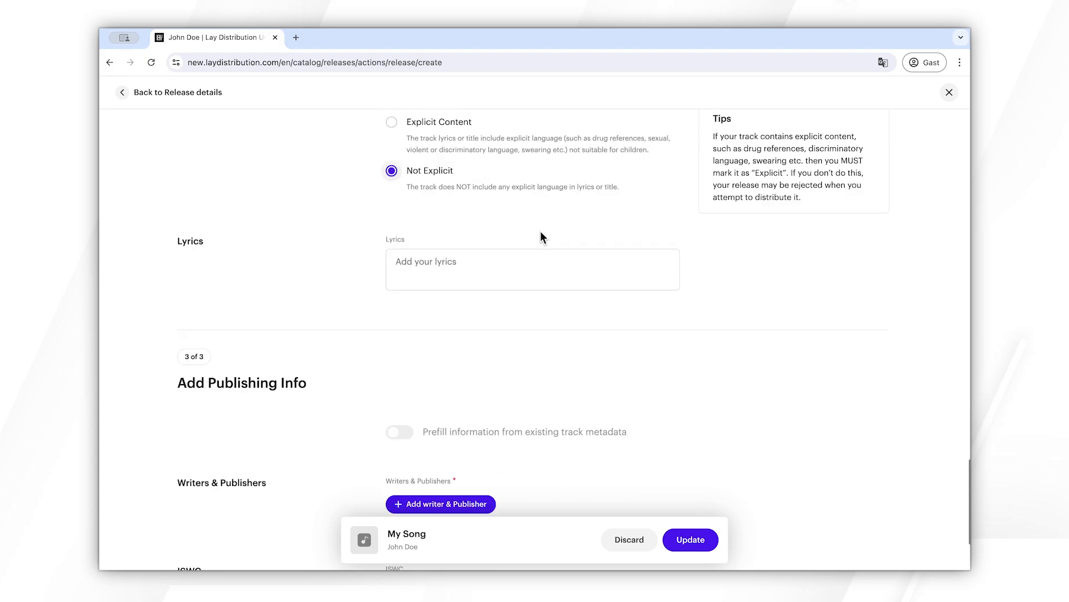
{"action": "left_click", "coordinate": [516, 261]}
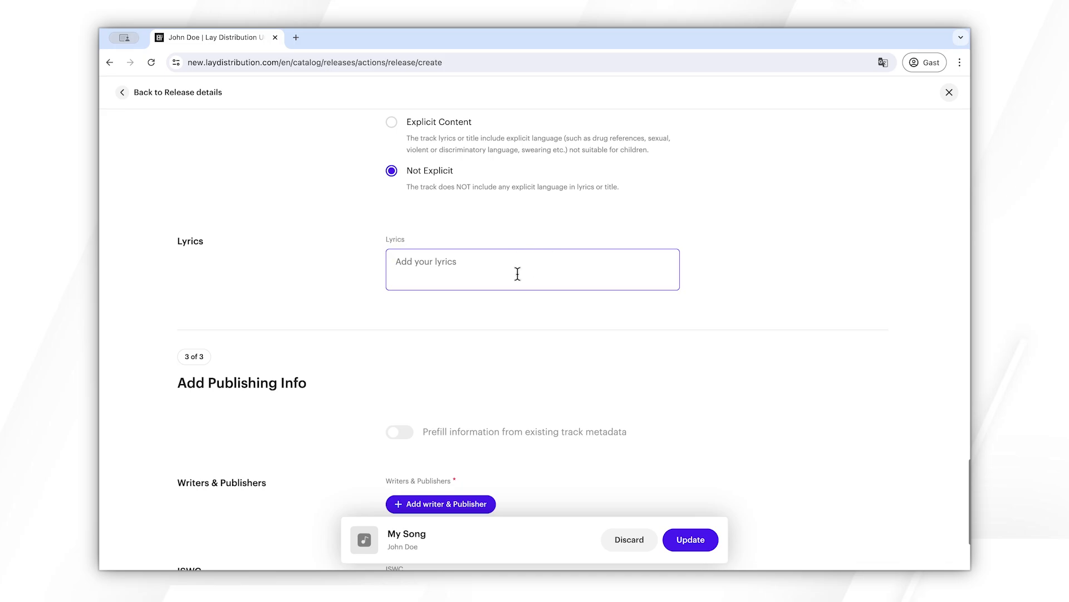
- Start adding a writer in the publishing info with the publishing type Copyright control (self-published)
{"action": "scroll", "coordinate": [517, 273], "scroll_direction": "down", "scroll_amount": 3}
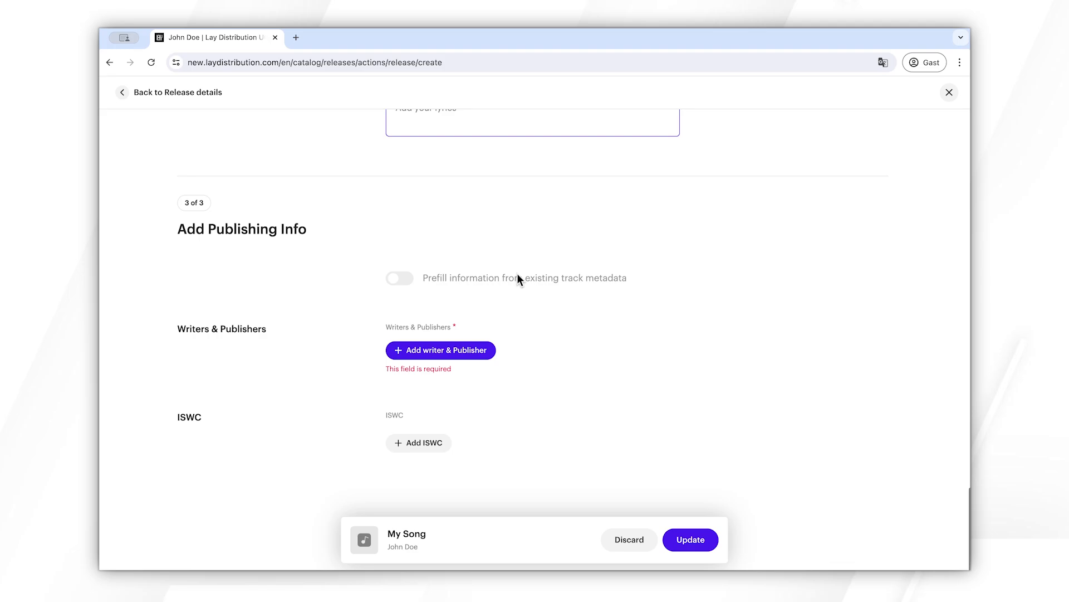
{"action": "left_click", "coordinate": [445, 358]}
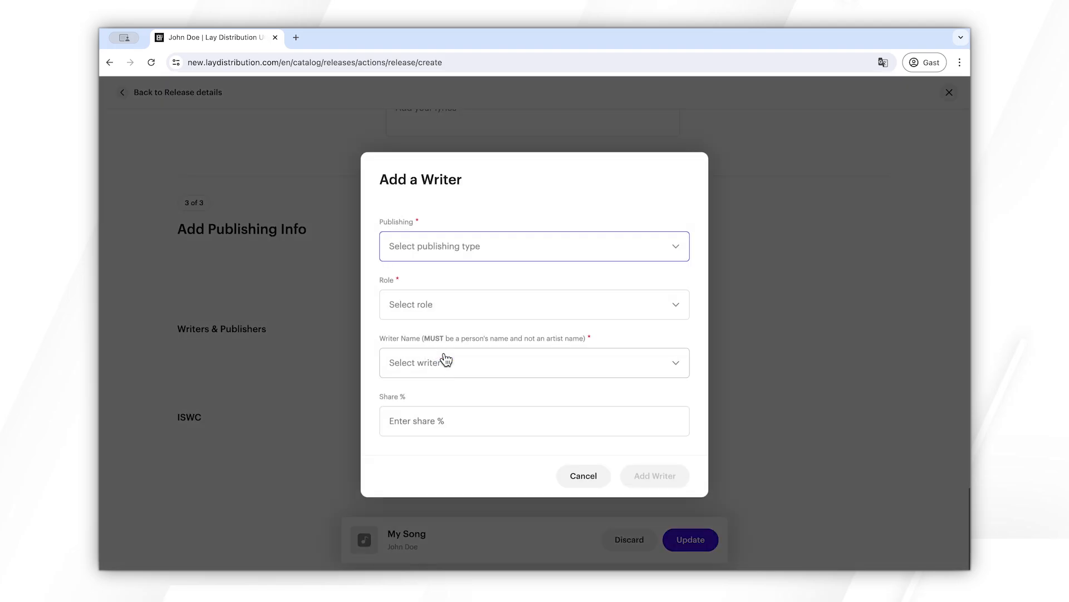
{"action": "left_click", "coordinate": [493, 251]}
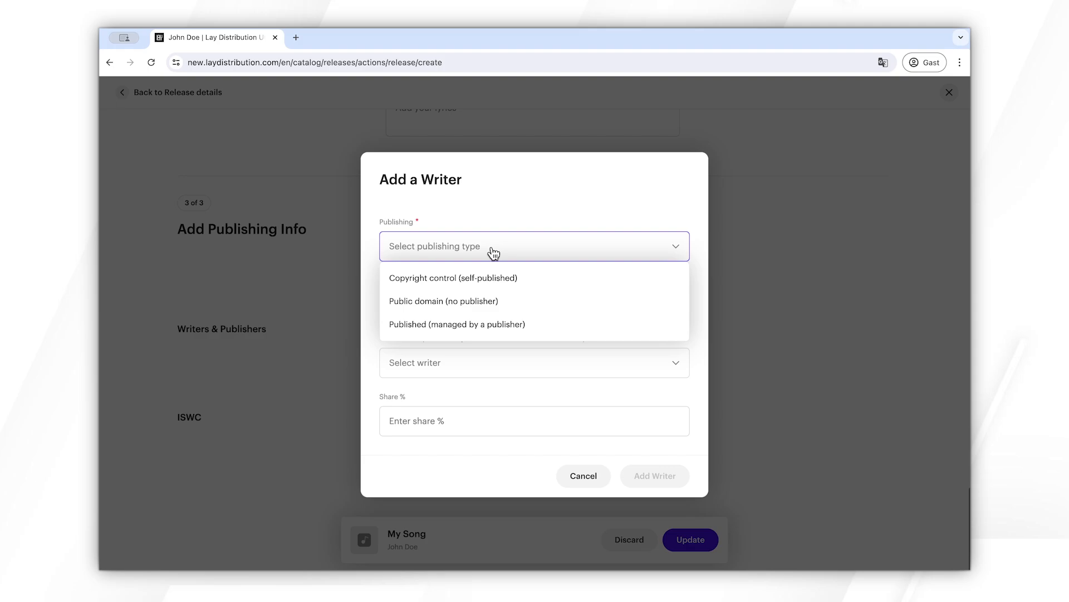
{"action": "left_click", "coordinate": [493, 252]}
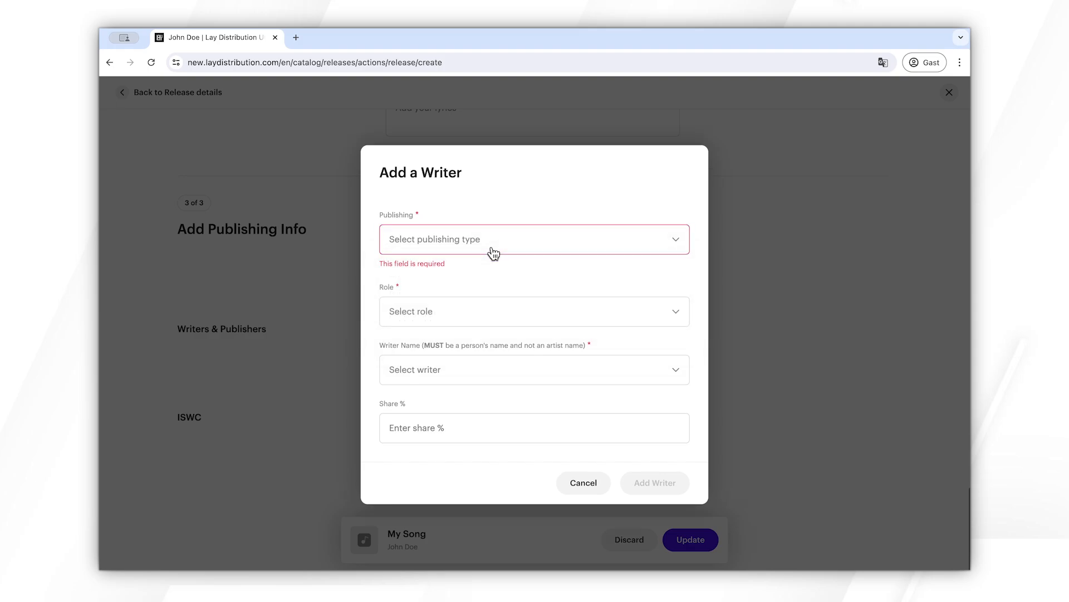
{"action": "left_click", "coordinate": [493, 251]}
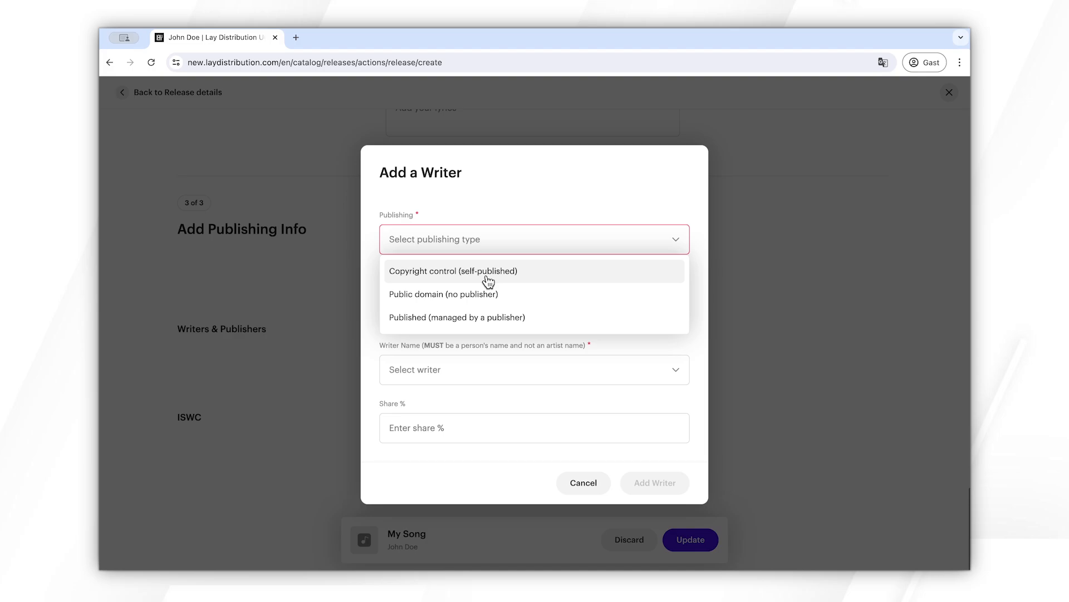
{"action": "left_click", "coordinate": [488, 276]}
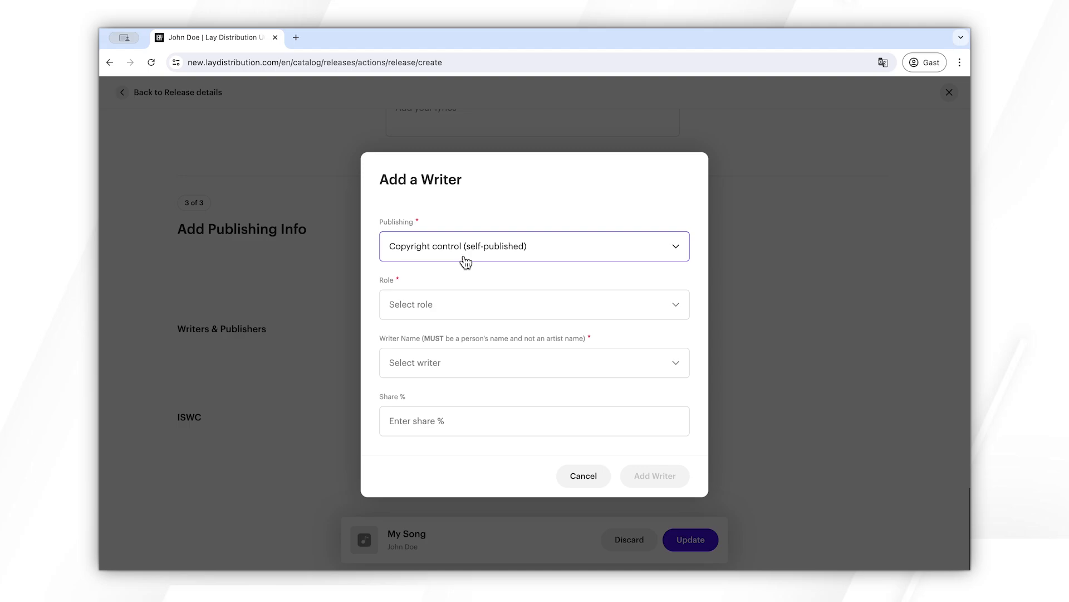
- Set the writer's role to Composer and add the writer's full name as a new writer
{"action": "left_click", "coordinate": [472, 312]}
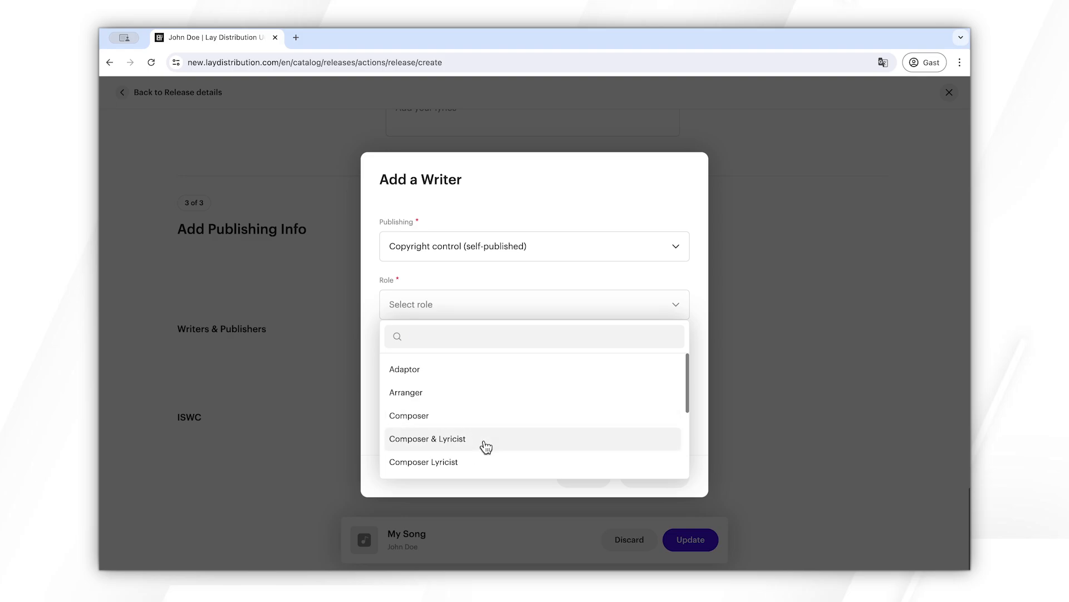
{"action": "left_click", "coordinate": [499, 415]}
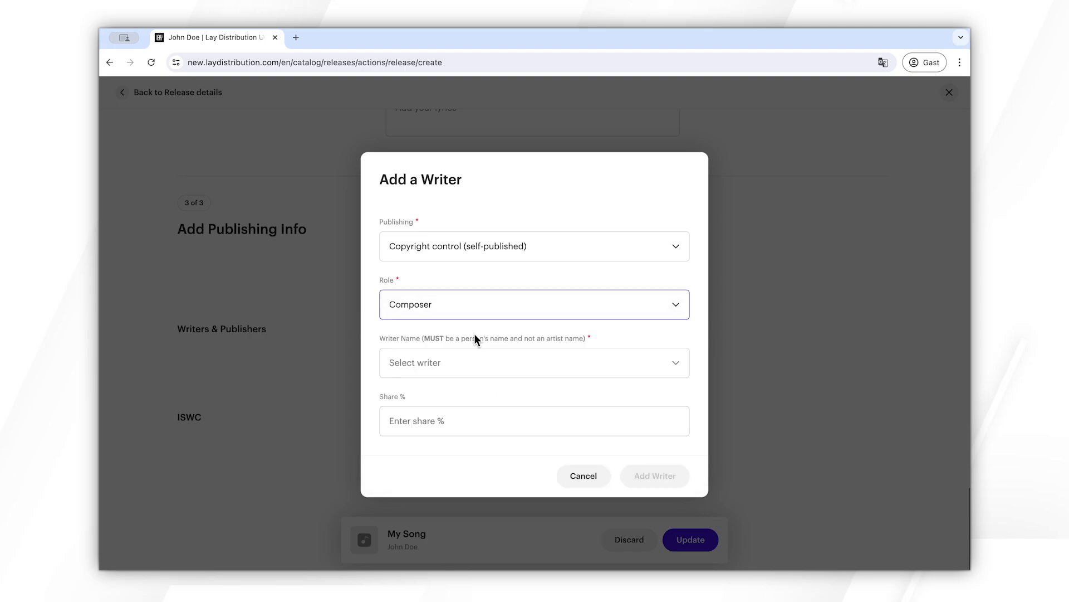
{"action": "left_click", "coordinate": [474, 370]}
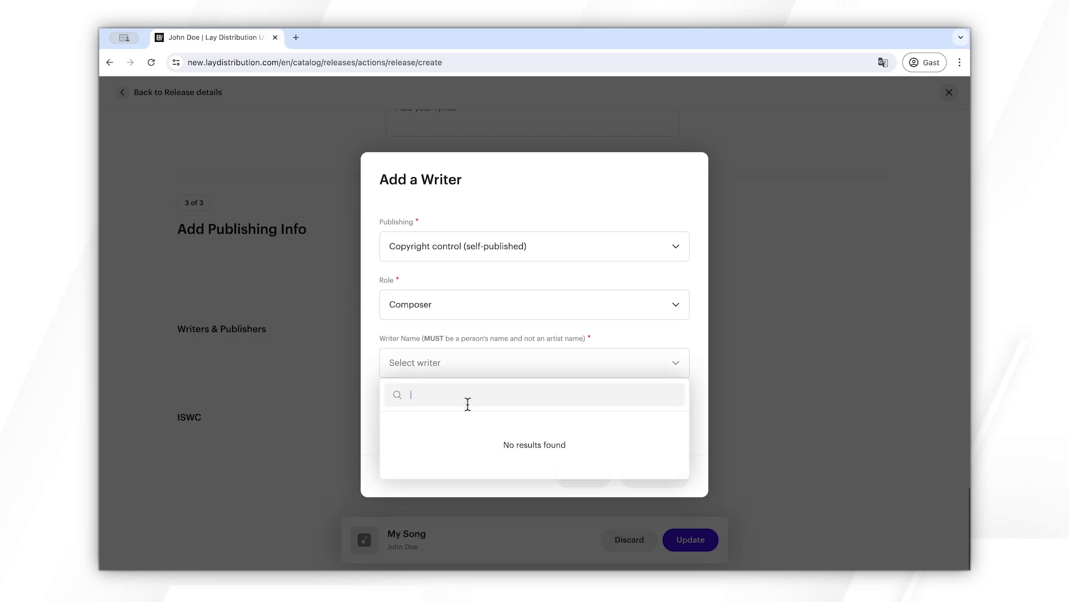
{"action": "type", "text": "John Doe"}
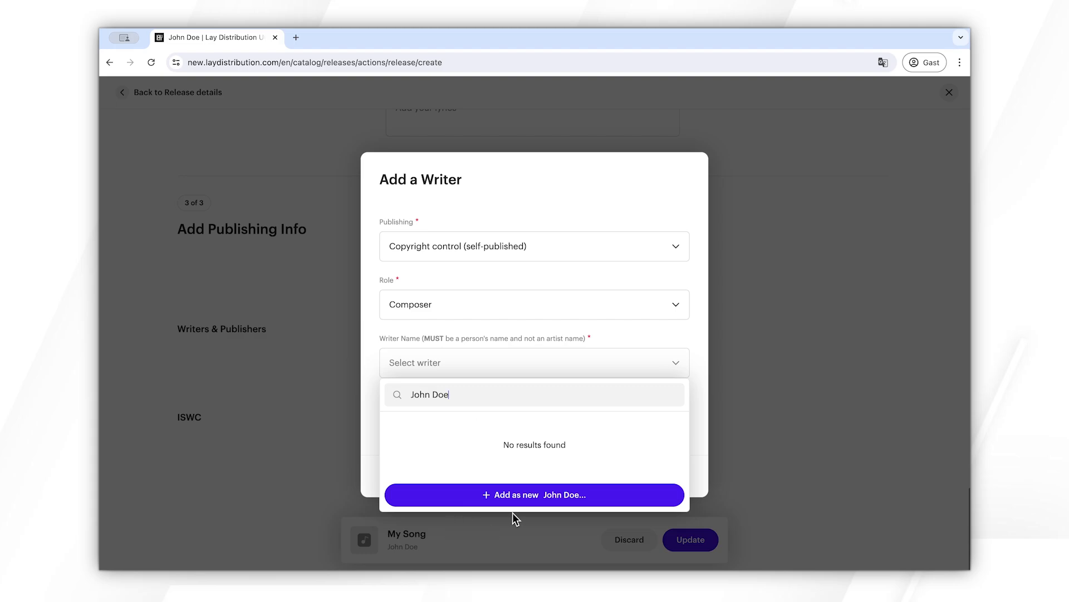
{"action": "left_click", "coordinate": [549, 499]}
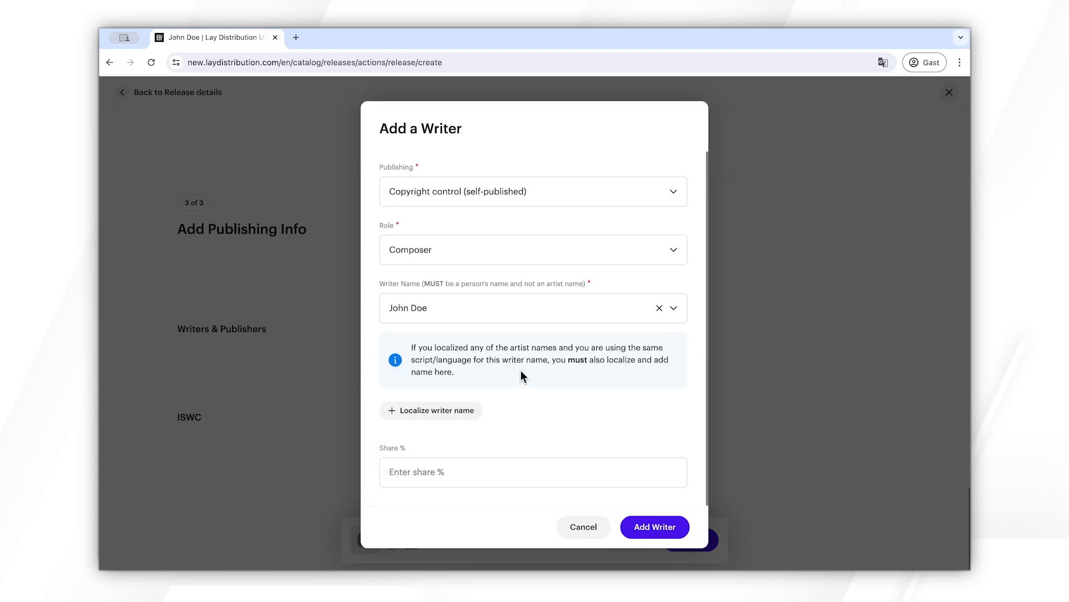
- Set the writer's share to 100% and add the writer to the track's publishing info
{"action": "left_click", "coordinate": [463, 472]}
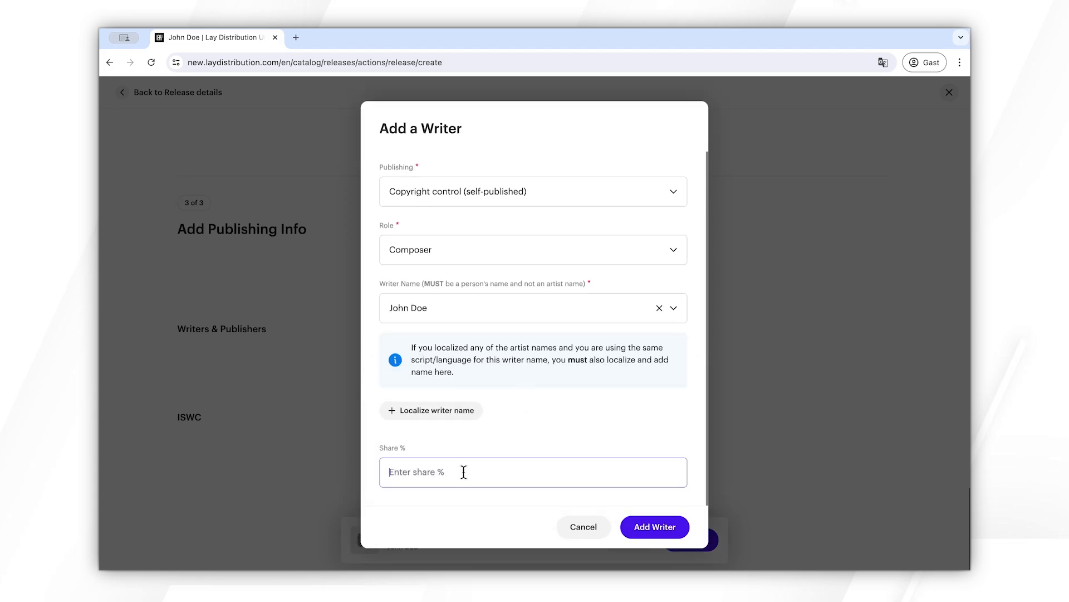
{"action": "type", "text": "100"}
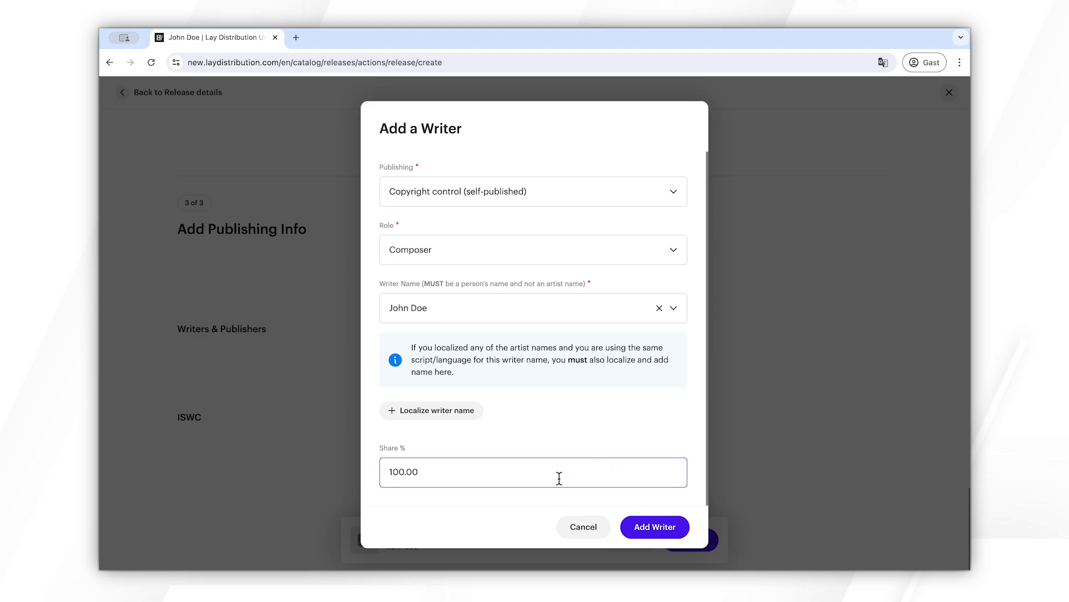
{"action": "left_click", "coordinate": [659, 530]}
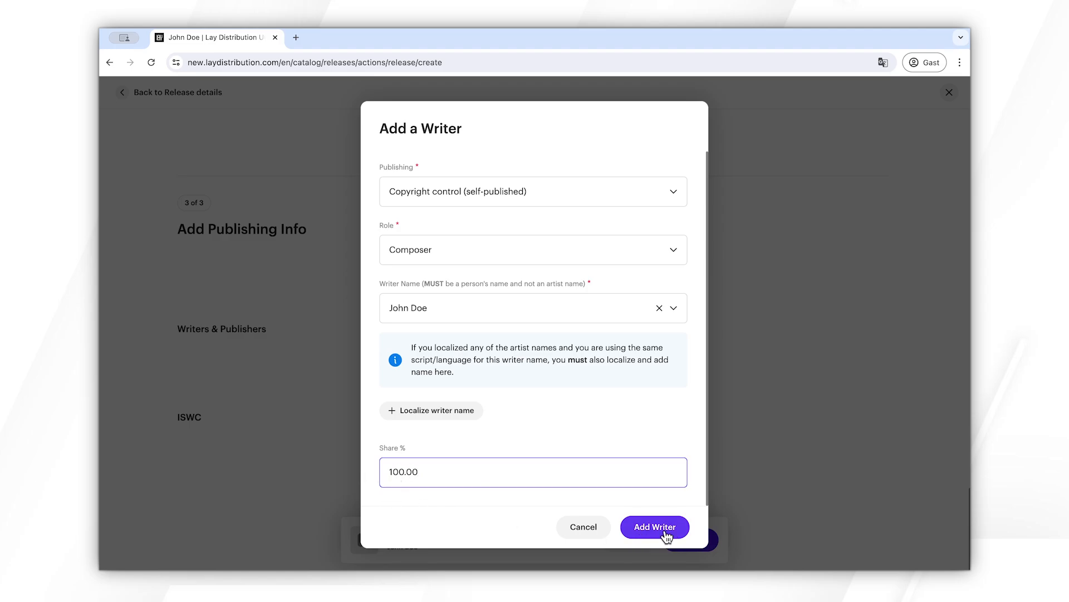
- Save the updated details of the track My Song and return to the release form
{"action": "scroll", "coordinate": [596, 411], "scroll_direction": "down", "scroll_amount": 1}
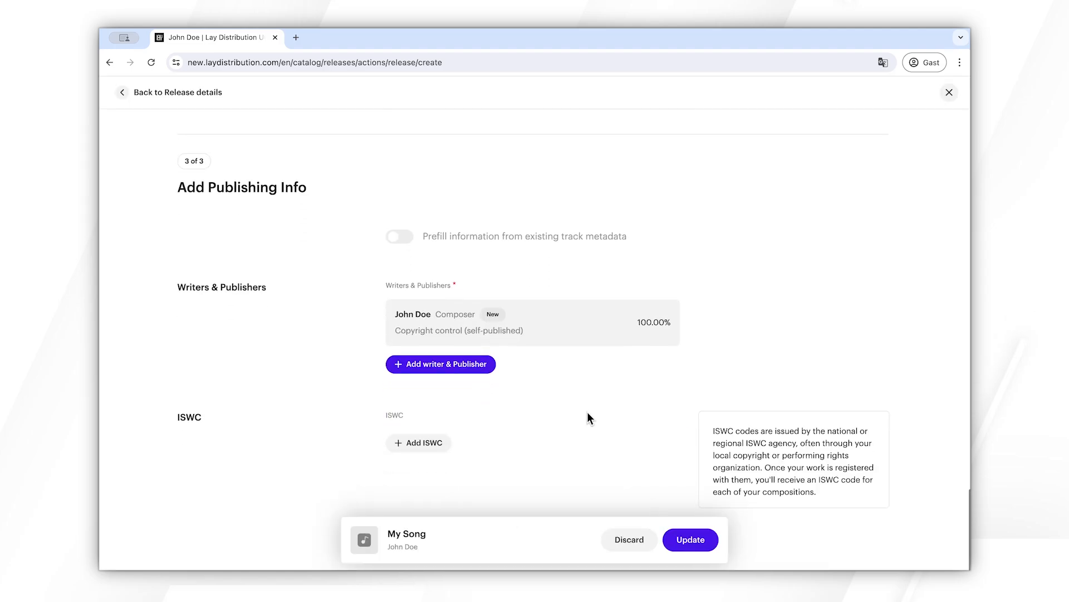
{"action": "scroll", "coordinate": [686, 484], "scroll_direction": "up", "scroll_amount": 3}
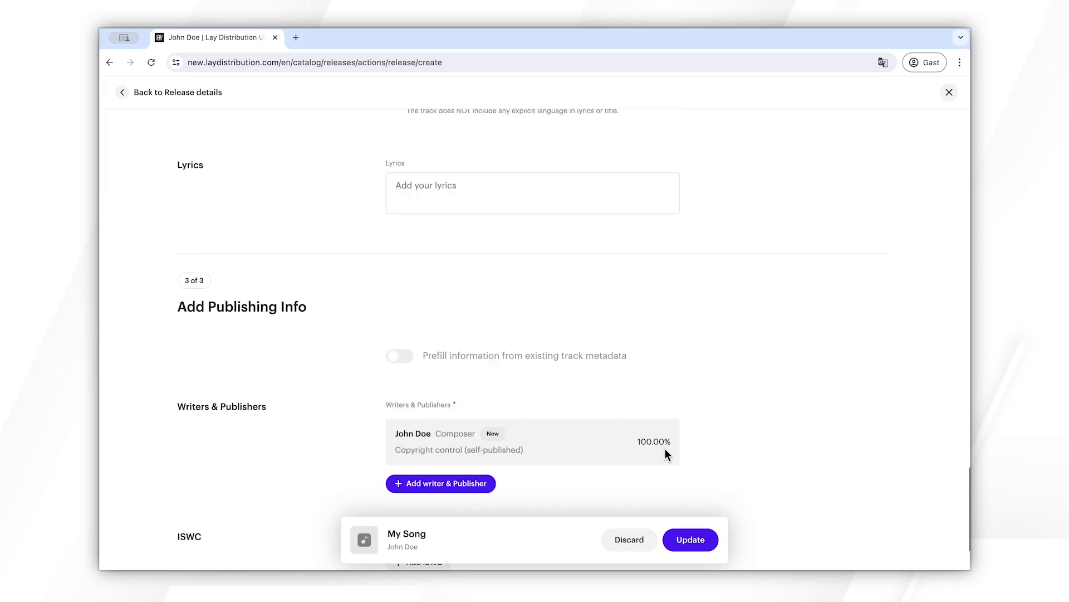
{"action": "left_click", "coordinate": [691, 547]}
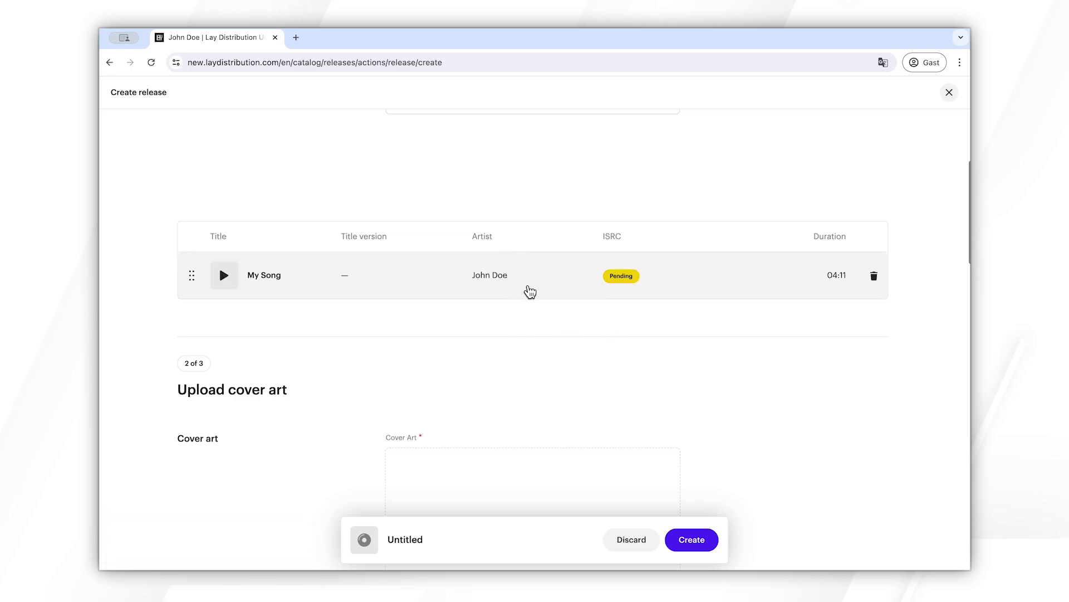
- Upload the MY SONG image file as the release's cover art
{"action": "scroll", "coordinate": [524, 286], "scroll_direction": "down", "scroll_amount": 5}
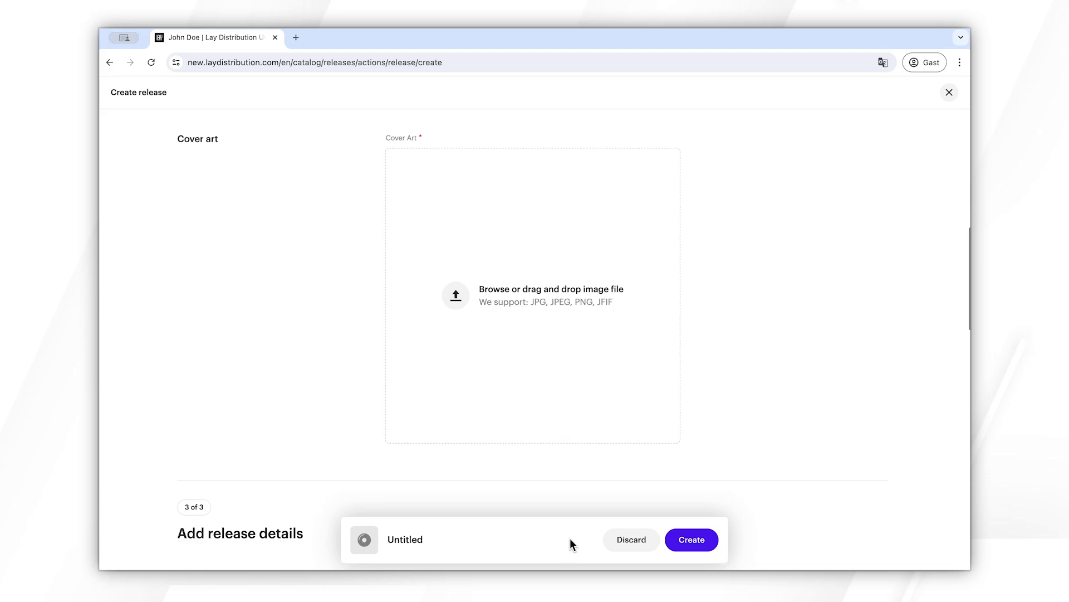
{"action": "left_click", "coordinate": [183, 562]}
{"action": "left_click_drag", "start_coordinate": [526, 457], "coordinate": [539, 315]}
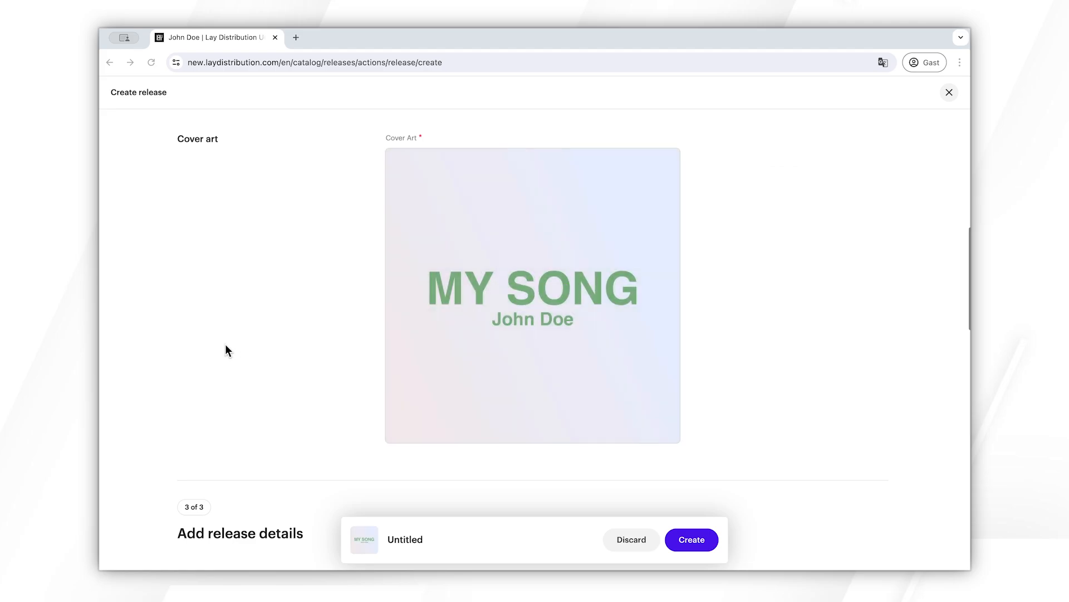
{"action": "scroll", "coordinate": [267, 329], "scroll_direction": "down", "scroll_amount": 1}
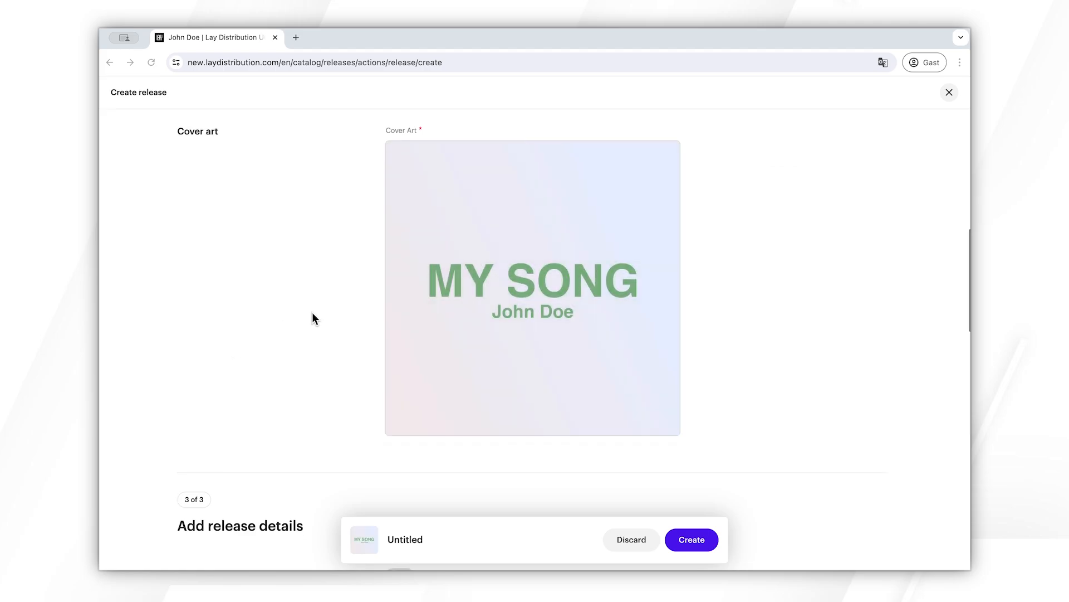
{"action": "left_click", "coordinate": [352, 318]}
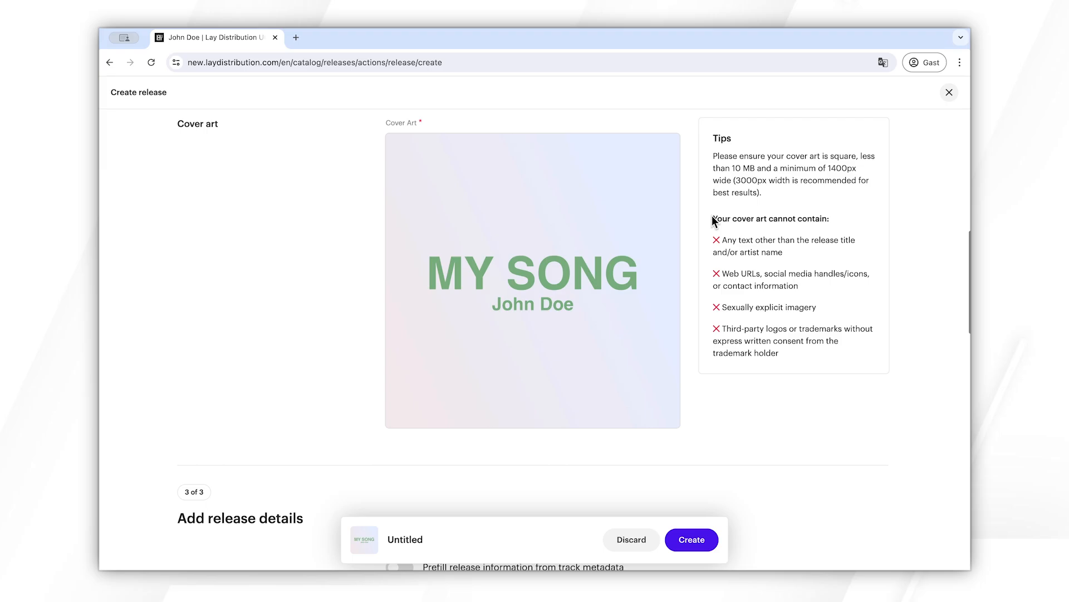
- Enable prefilling the release information from track metadata and choose My Song as the source track
{"action": "scroll", "coordinate": [695, 250], "scroll_direction": "down", "scroll_amount": 5}
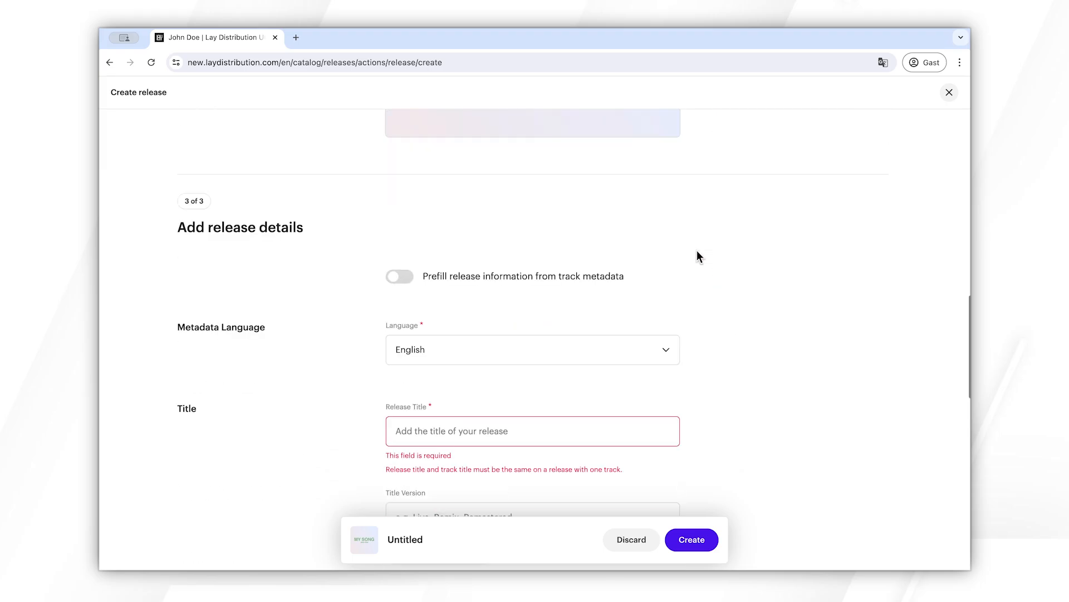
{"action": "scroll", "coordinate": [698, 252], "scroll_direction": "down", "scroll_amount": 1}
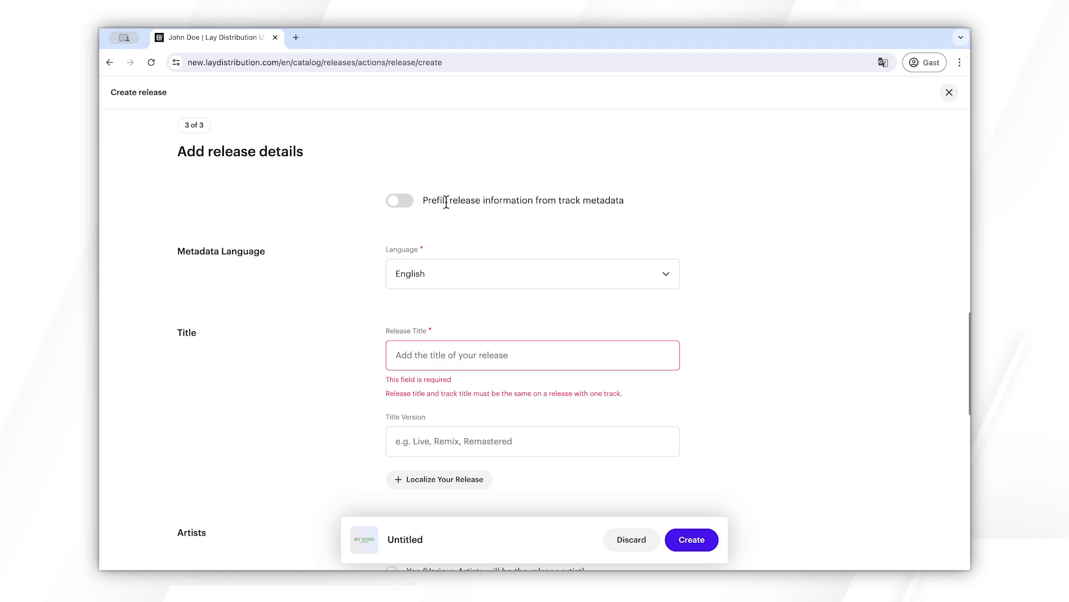
{"action": "scroll", "coordinate": [501, 328], "scroll_direction": "up", "scroll_amount": 10}
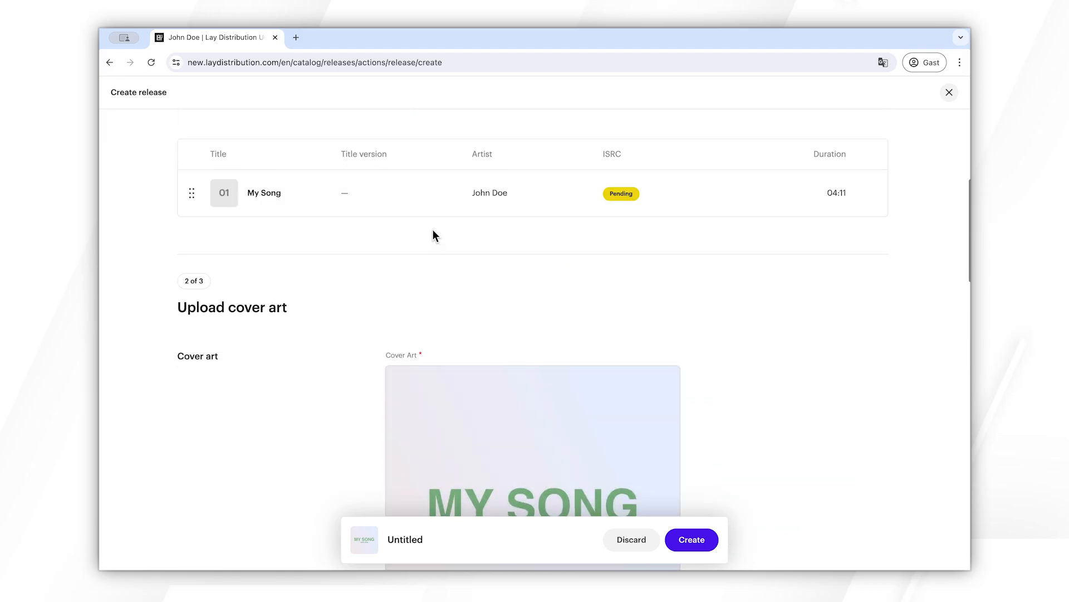
{"action": "scroll", "coordinate": [554, 290], "scroll_direction": "down", "scroll_amount": 5}
{"action": "scroll", "coordinate": [553, 291], "scroll_direction": "down", "scroll_amount": 4}
{"action": "left_click", "coordinate": [398, 245]}
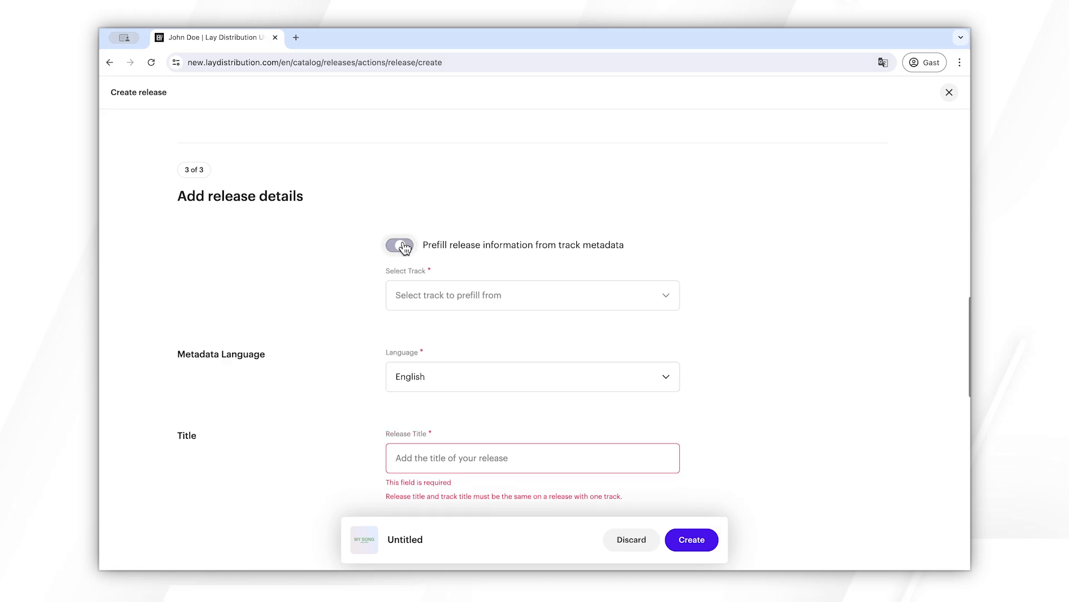
{"action": "left_click", "coordinate": [452, 295]}
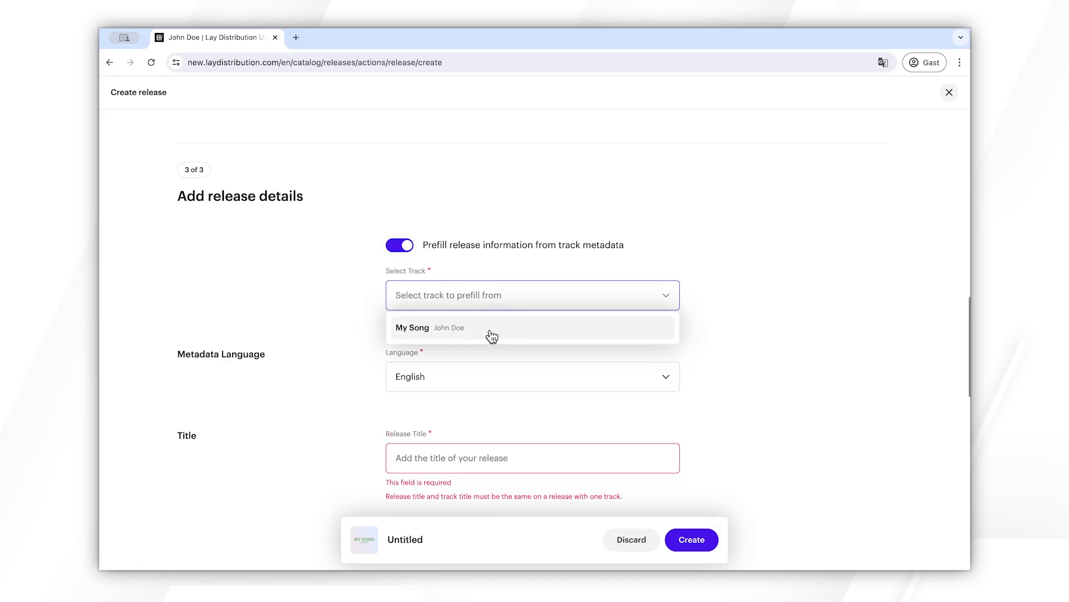
{"action": "left_click", "coordinate": [498, 330]}
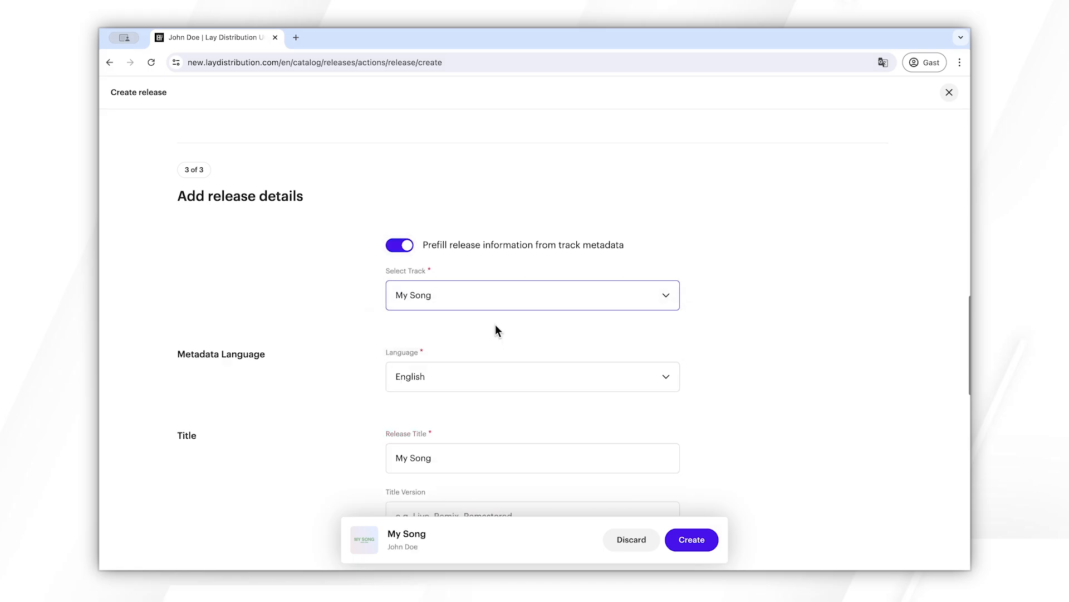
- Review the prefilled metadata language, title, artists, genres and label in the release details
{"action": "scroll", "coordinate": [493, 320], "scroll_direction": "down", "scroll_amount": 1}
{"action": "scroll", "coordinate": [492, 312], "scroll_direction": "down", "scroll_amount": 3}
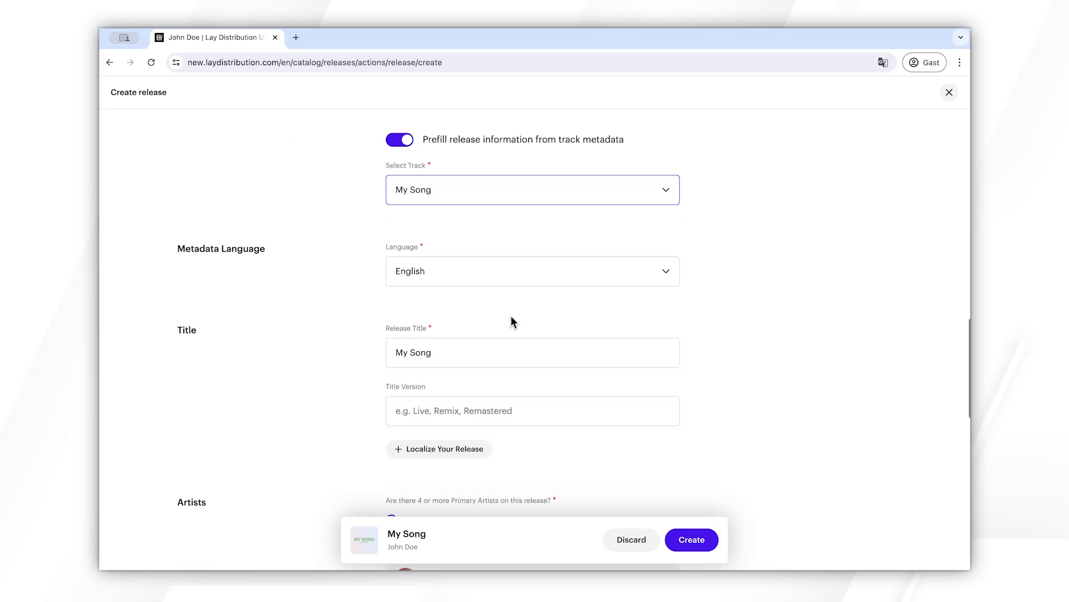
{"action": "scroll", "coordinate": [468, 284], "scroll_direction": "down", "scroll_amount": 2}
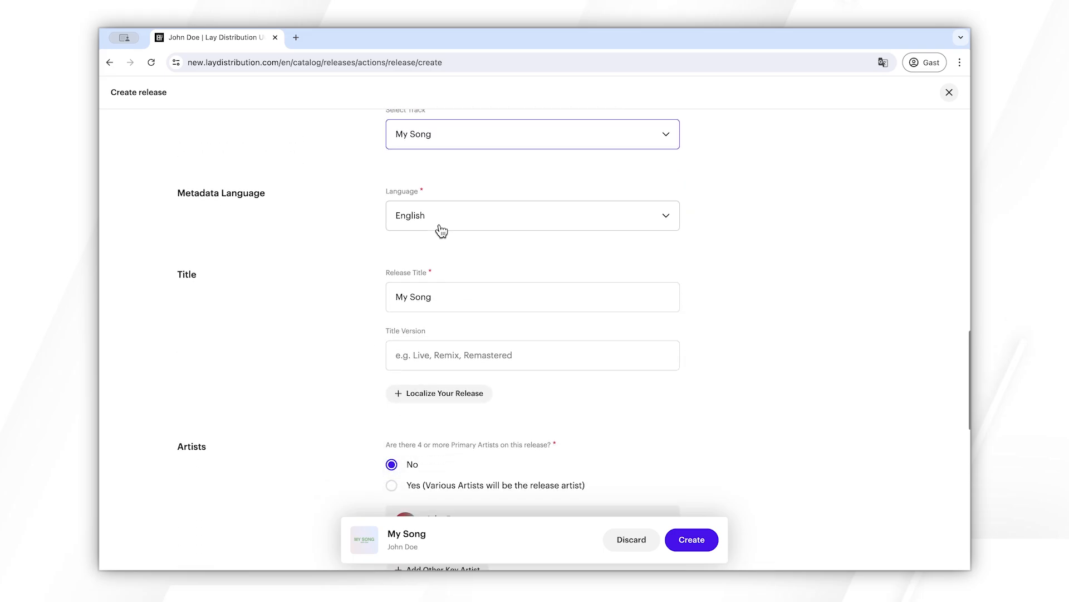
{"action": "scroll", "coordinate": [452, 262], "scroll_direction": "down", "scroll_amount": 1}
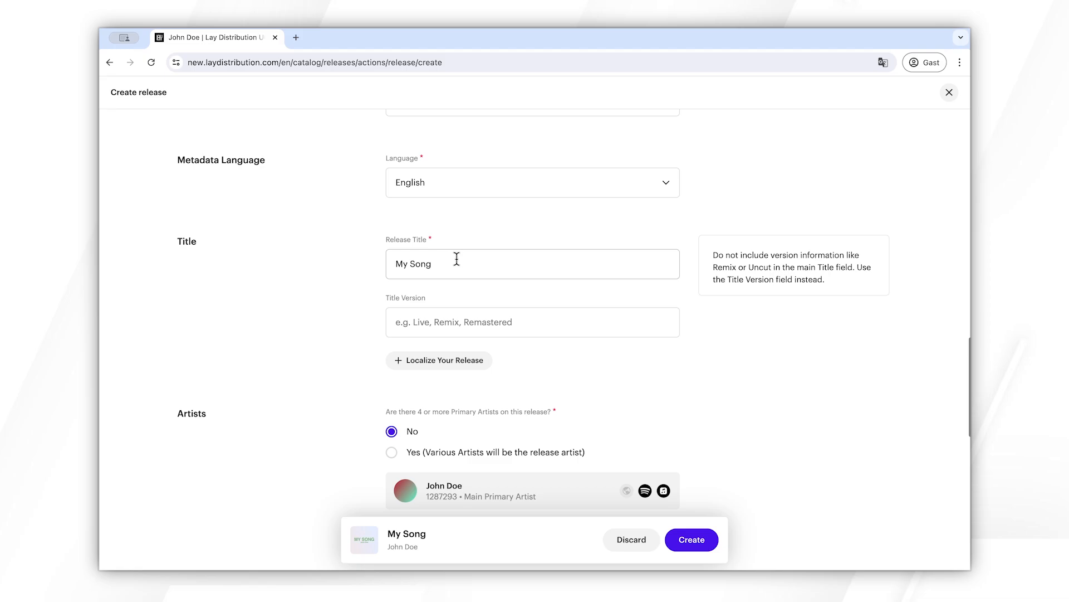
{"action": "scroll", "coordinate": [457, 259], "scroll_direction": "down", "scroll_amount": 1}
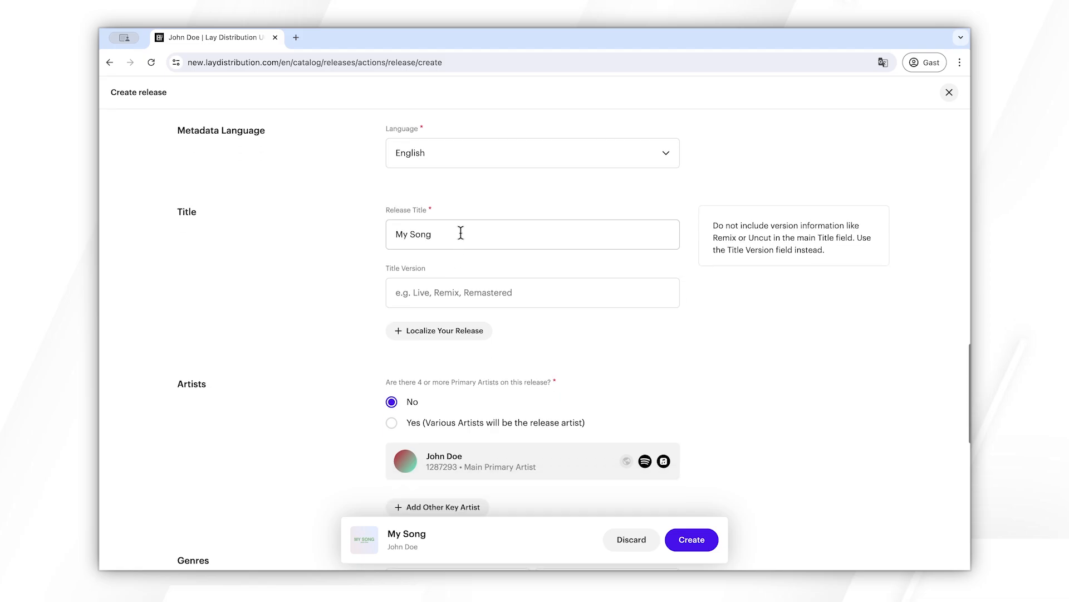
{"action": "scroll", "coordinate": [461, 233], "scroll_direction": "down", "scroll_amount": 4}
{"action": "scroll", "coordinate": [485, 239], "scroll_direction": "up", "scroll_amount": 2}
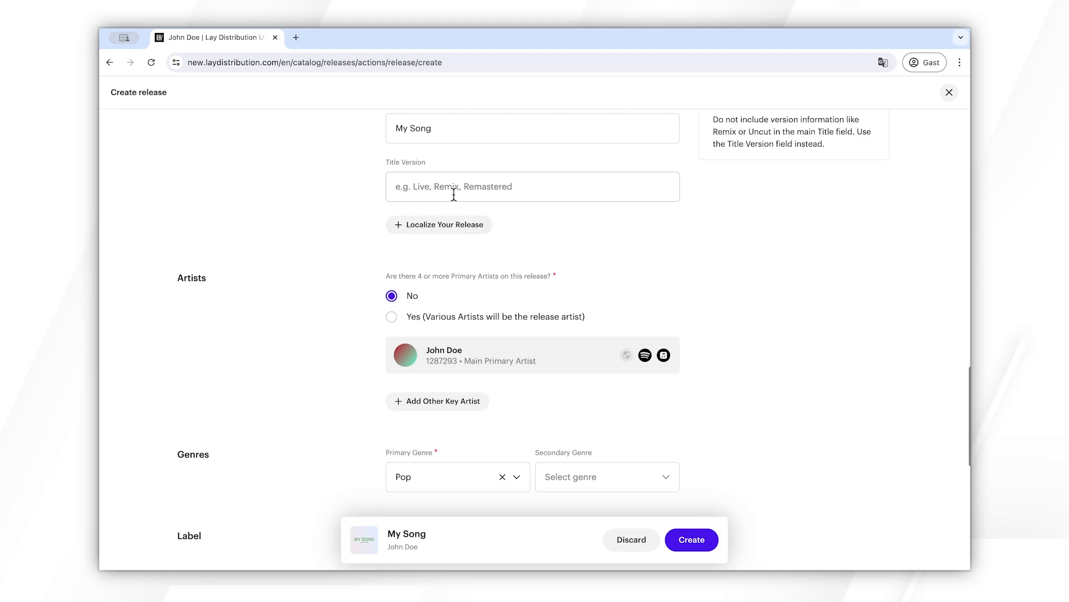
{"action": "scroll", "coordinate": [518, 233], "scroll_direction": "up", "scroll_amount": 1}
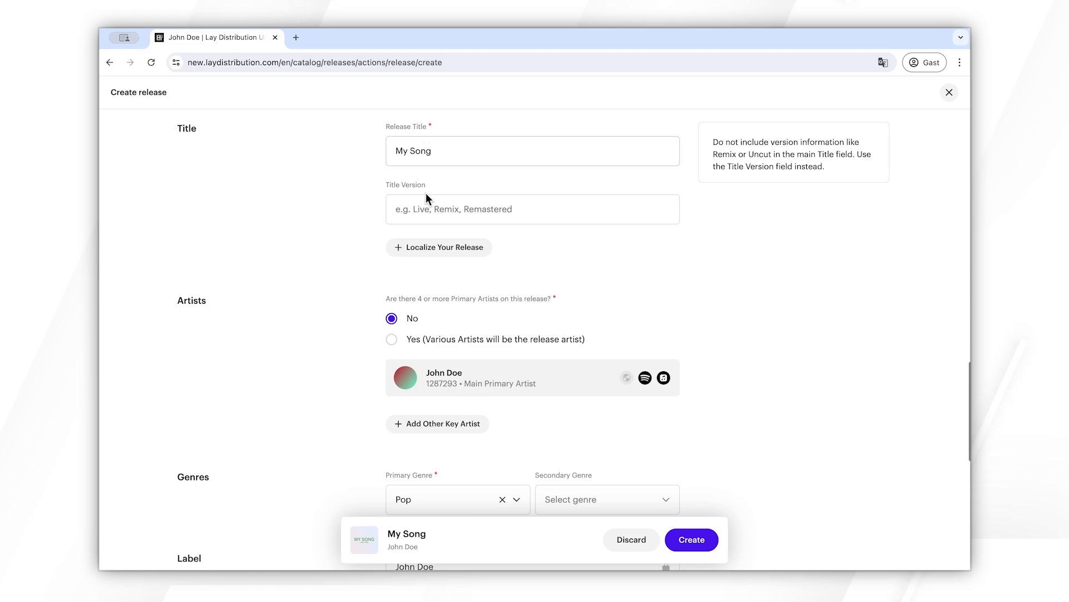
{"action": "scroll", "coordinate": [534, 266], "scroll_direction": "down", "scroll_amount": 2}
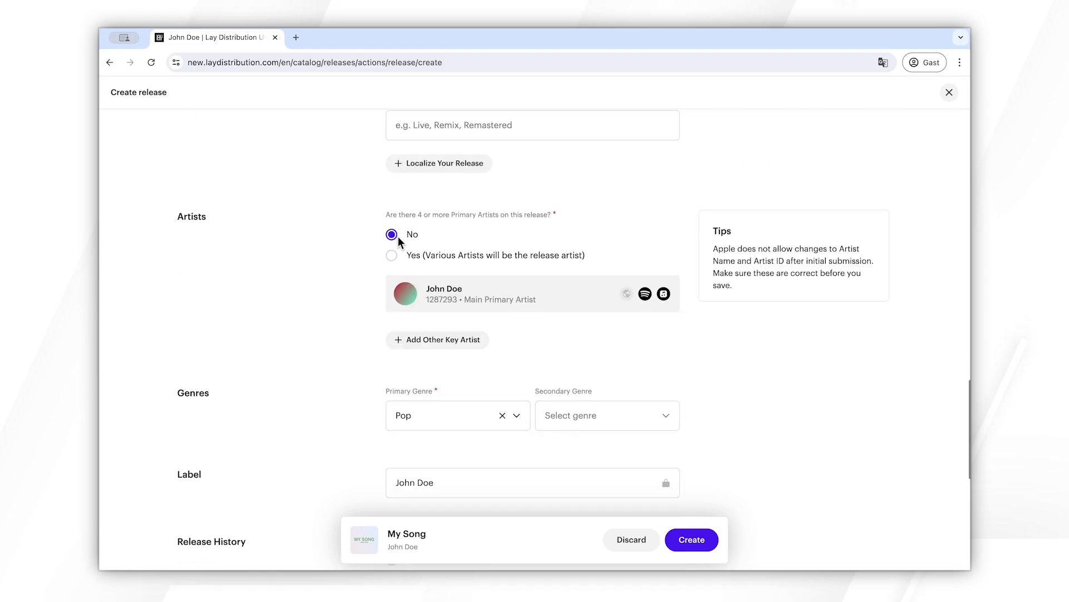
{"action": "scroll", "coordinate": [501, 276], "scroll_direction": "down", "scroll_amount": 1}
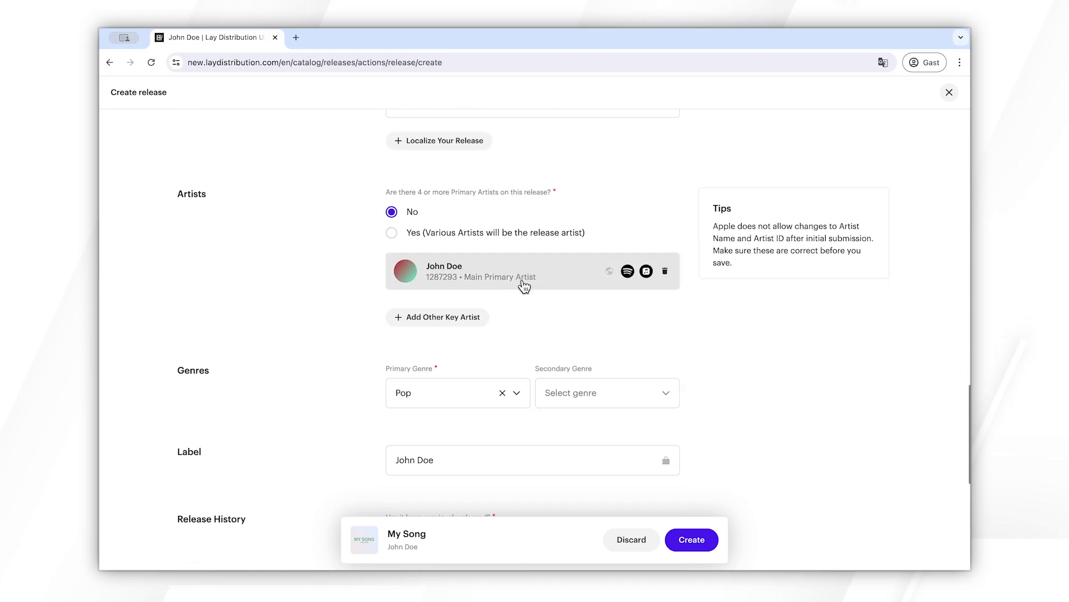
{"action": "scroll", "coordinate": [540, 278], "scroll_direction": "down", "scroll_amount": 4}
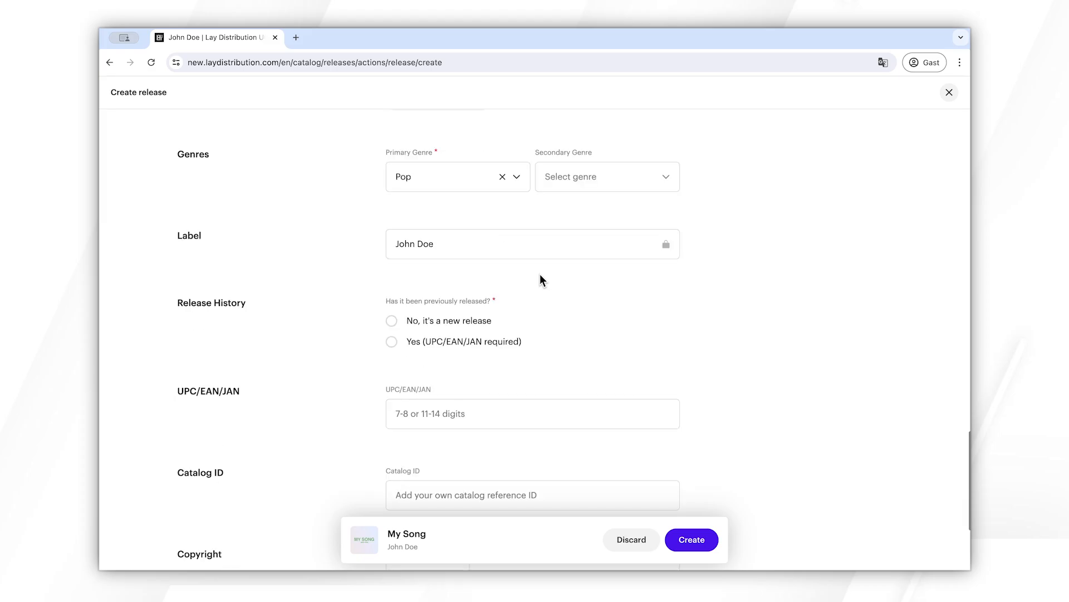
- Set the release history to "No, it's a new release"
{"action": "scroll", "coordinate": [522, 273], "scroll_direction": "down", "scroll_amount": 1}
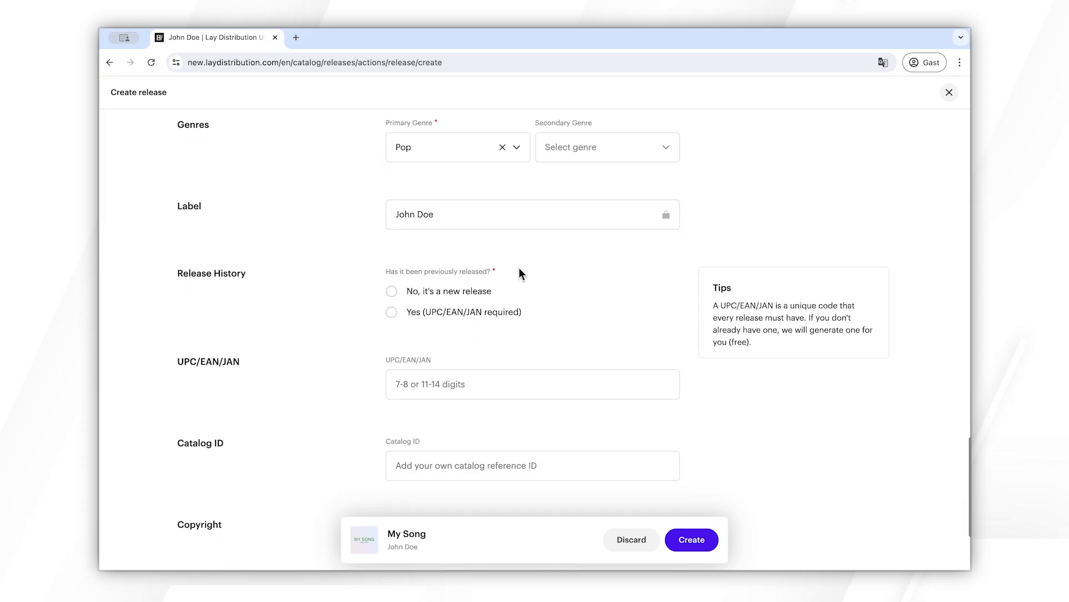
{"action": "scroll", "coordinate": [524, 254], "scroll_direction": "down", "scroll_amount": 1}
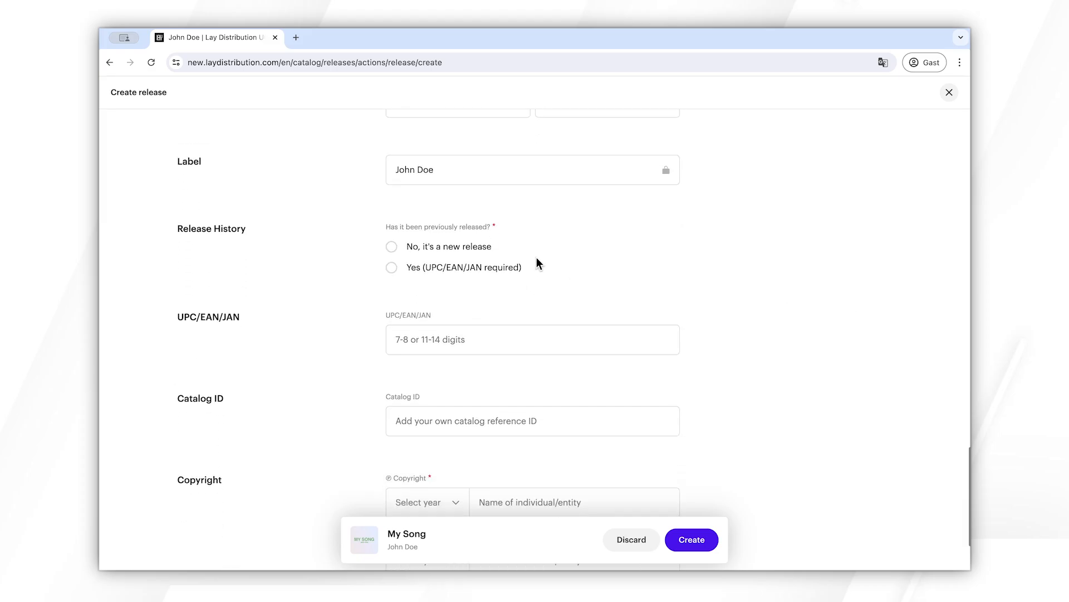
{"action": "left_click", "coordinate": [392, 249]}
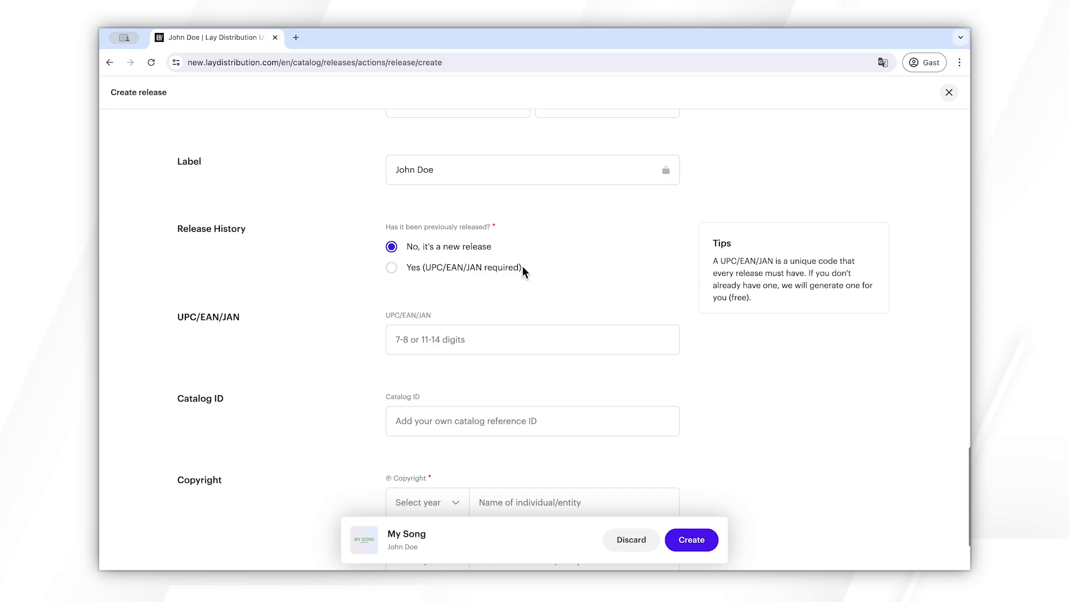
- Set the release history to previously released, with the option "Yes (UPC/EAN/JAN required)"
{"action": "left_click", "coordinate": [430, 273]}
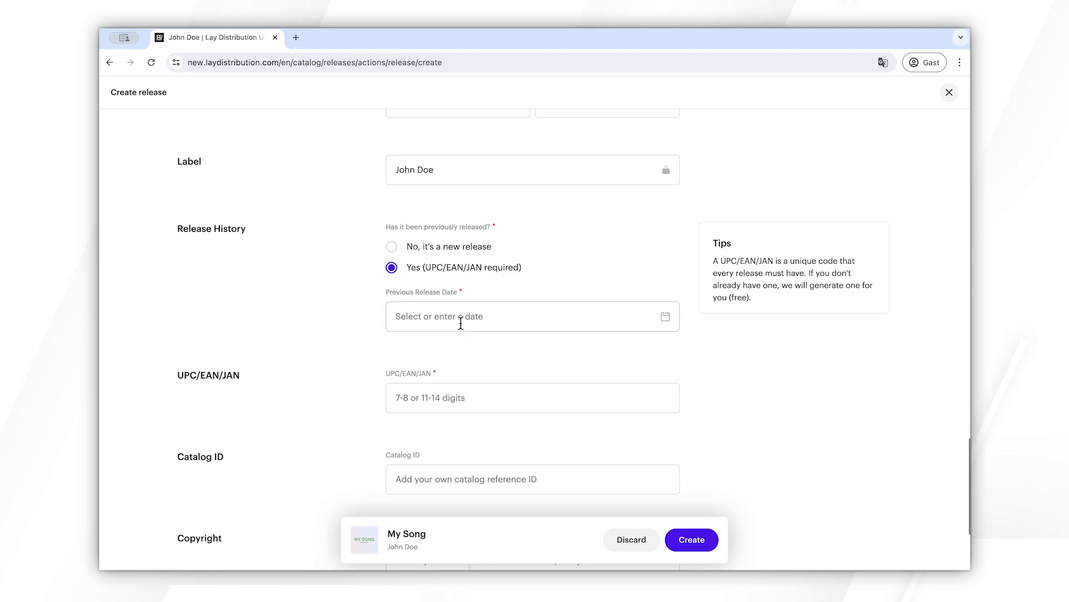
{"action": "scroll", "coordinate": [460, 323], "scroll_direction": "down", "scroll_amount": 1}
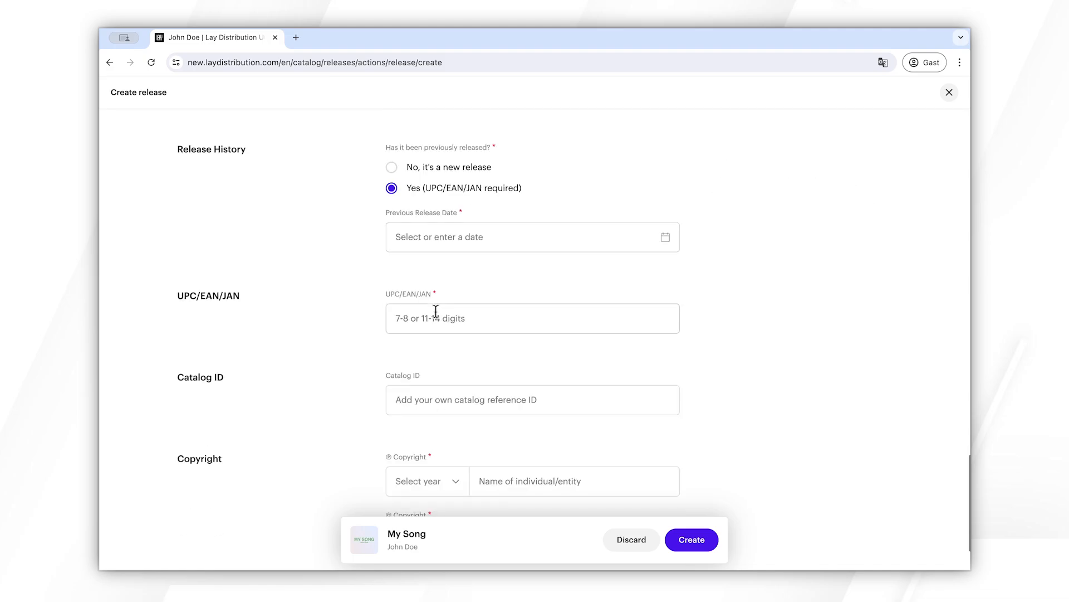
- Set the release history to "No, it's a new release" and fill in the ℗ copyright with year 2024 and the holder's name
{"action": "left_click", "coordinate": [392, 167]}
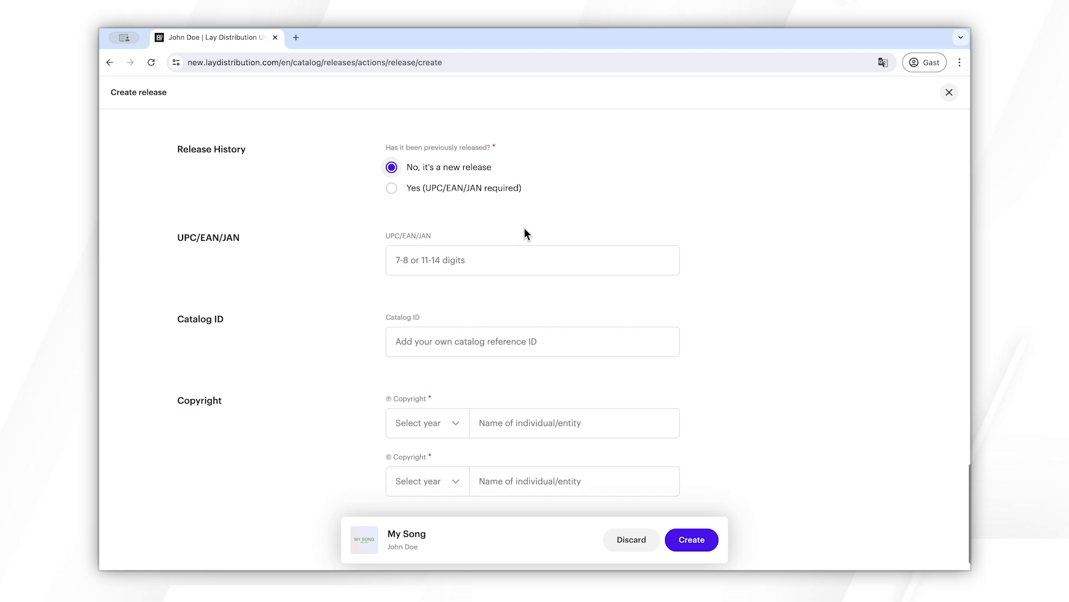
{"action": "scroll", "coordinate": [523, 228], "scroll_direction": "down", "scroll_amount": 1}
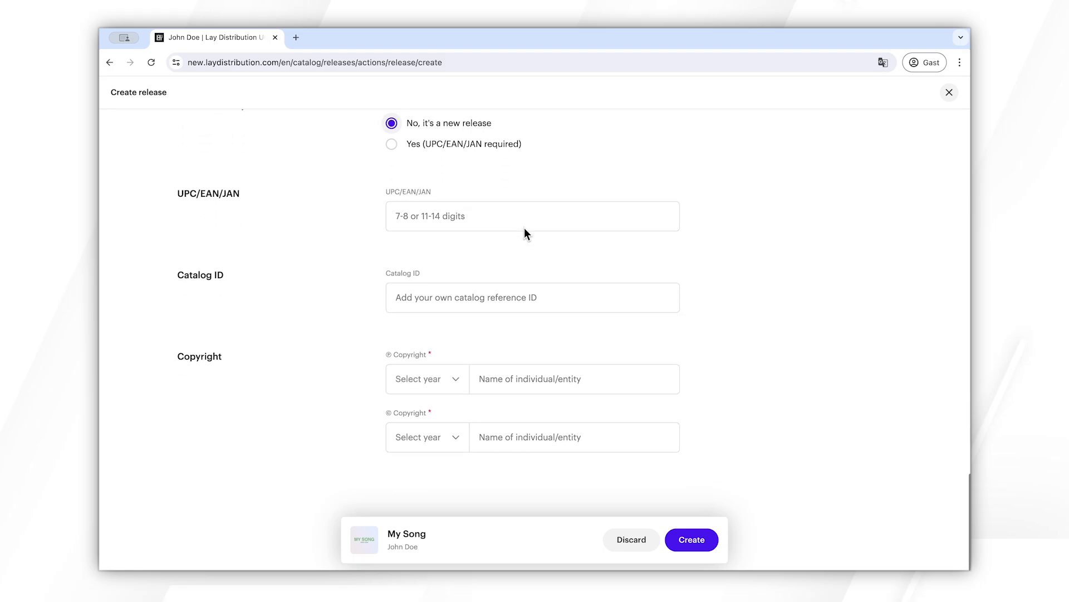
{"action": "left_click", "coordinate": [444, 381]}
{"action": "left_click", "coordinate": [432, 432]}
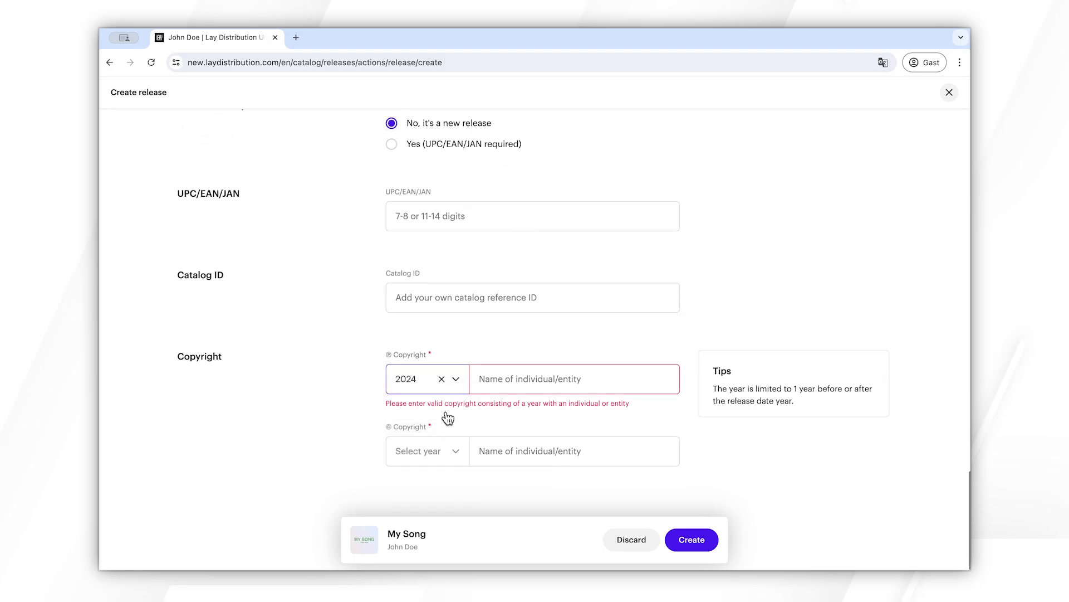
{"action": "left_click", "coordinate": [495, 377]}
{"action": "type", "text": "John Doe"}
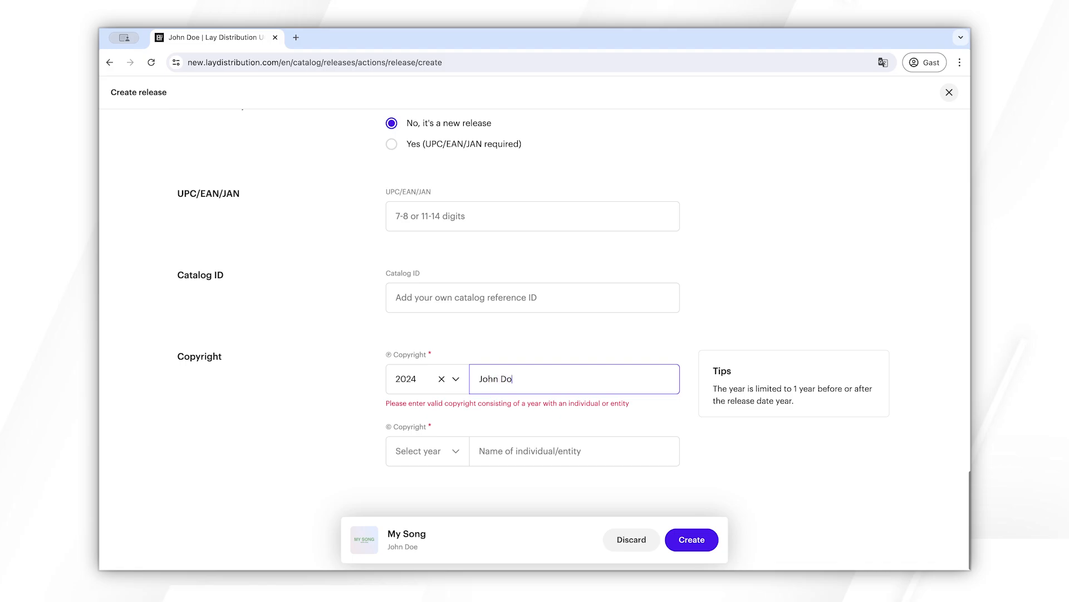
{"action": "key", "text": "Tab"}
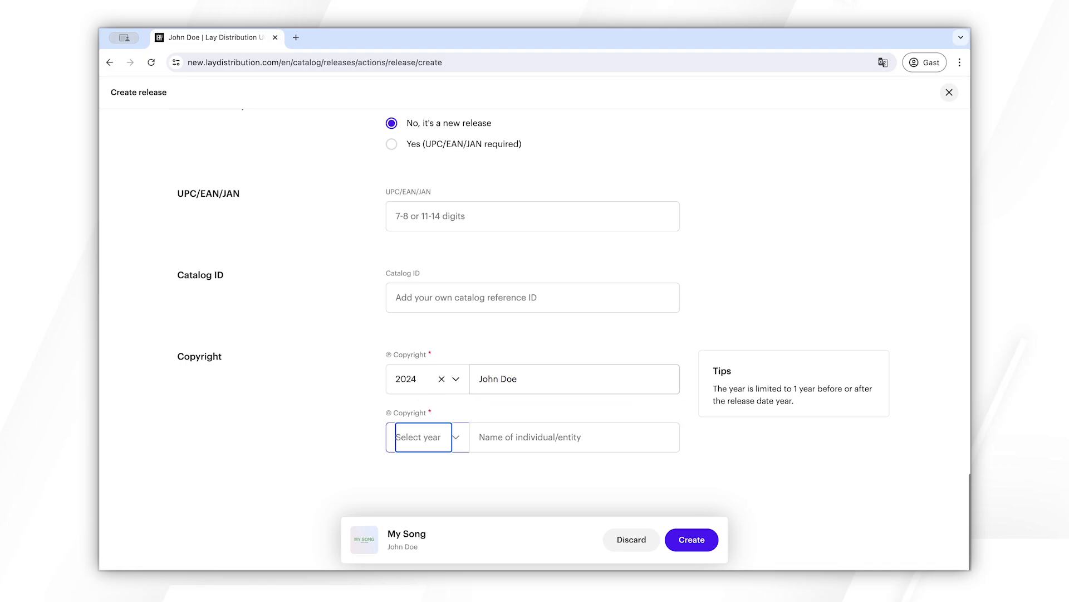
- Fill in the © copyright with year 2024 and the holder's name, and create the release
{"action": "left_click", "coordinate": [468, 446]}
{"action": "left_click", "coordinate": [410, 493]}
{"action": "left_click", "coordinate": [573, 444]}
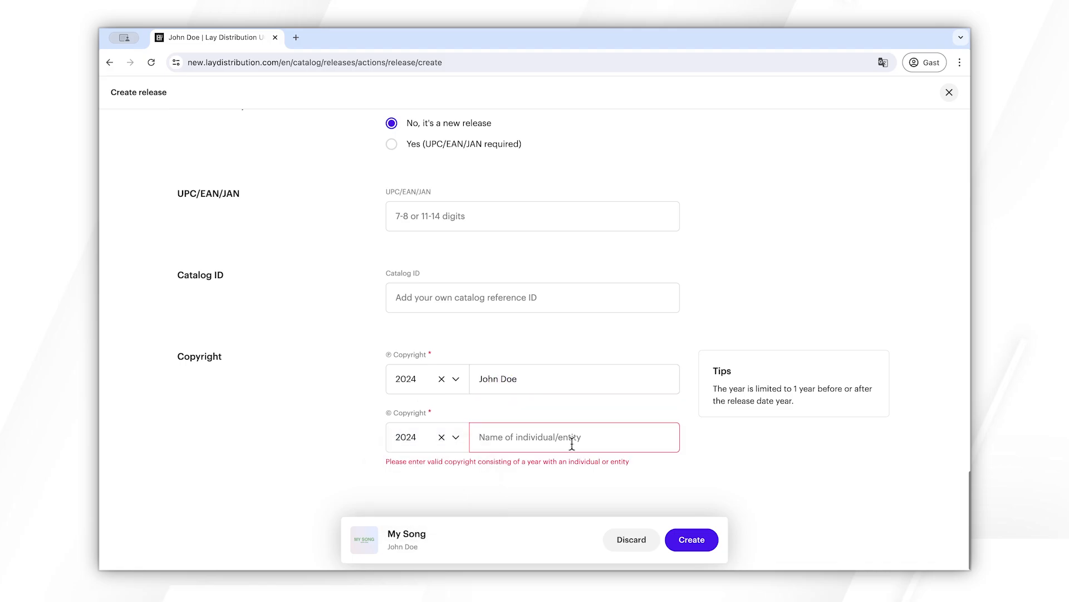
{"action": "type", "text": "John Doe"}
{"action": "left_click", "coordinate": [593, 472]}
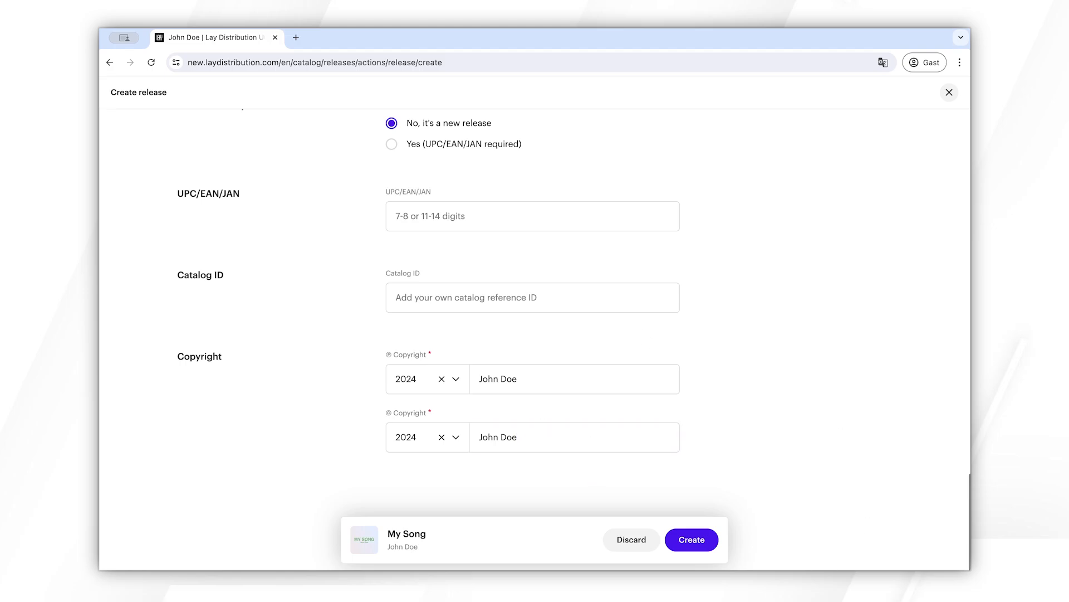
{"action": "left_click", "coordinate": [693, 540]}
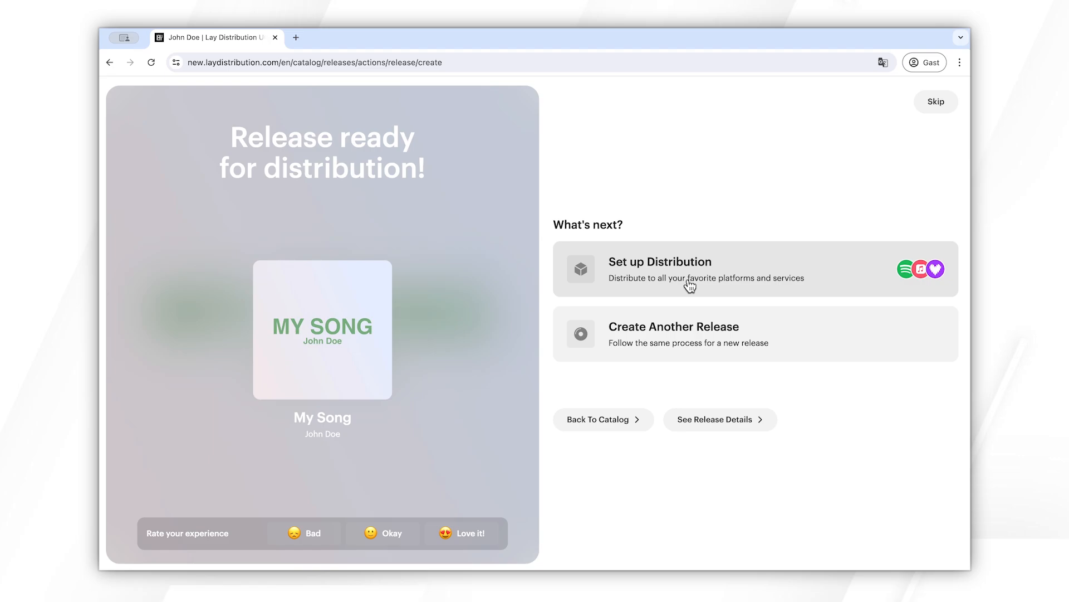
- Set up distribution for the My Song release and start distributing it to all services
{"action": "left_click", "coordinate": [646, 272]}
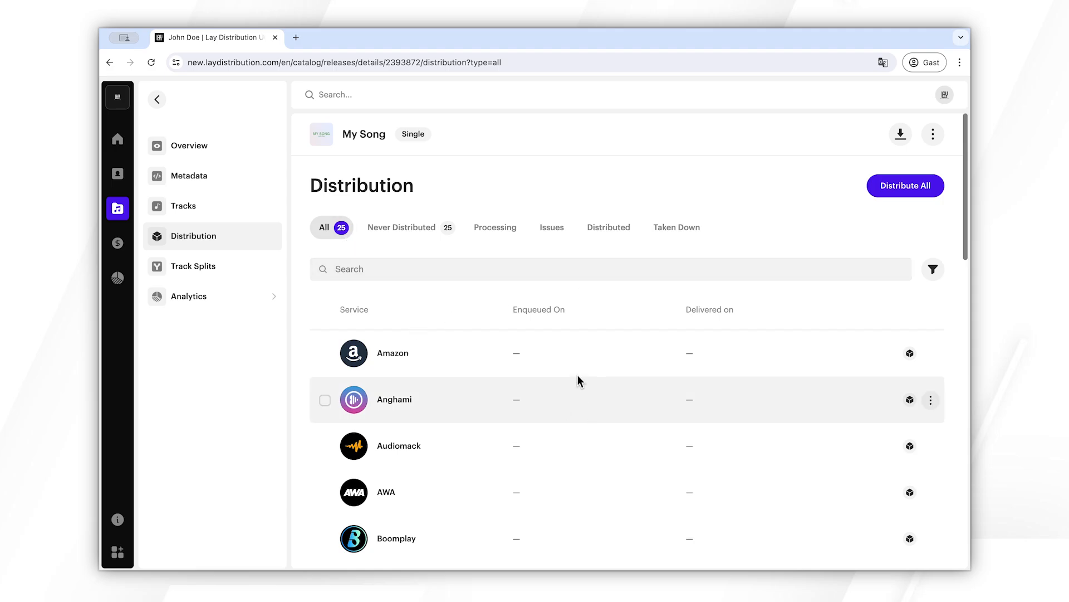
{"action": "scroll", "coordinate": [519, 381], "scroll_direction": "down", "scroll_amount": 1}
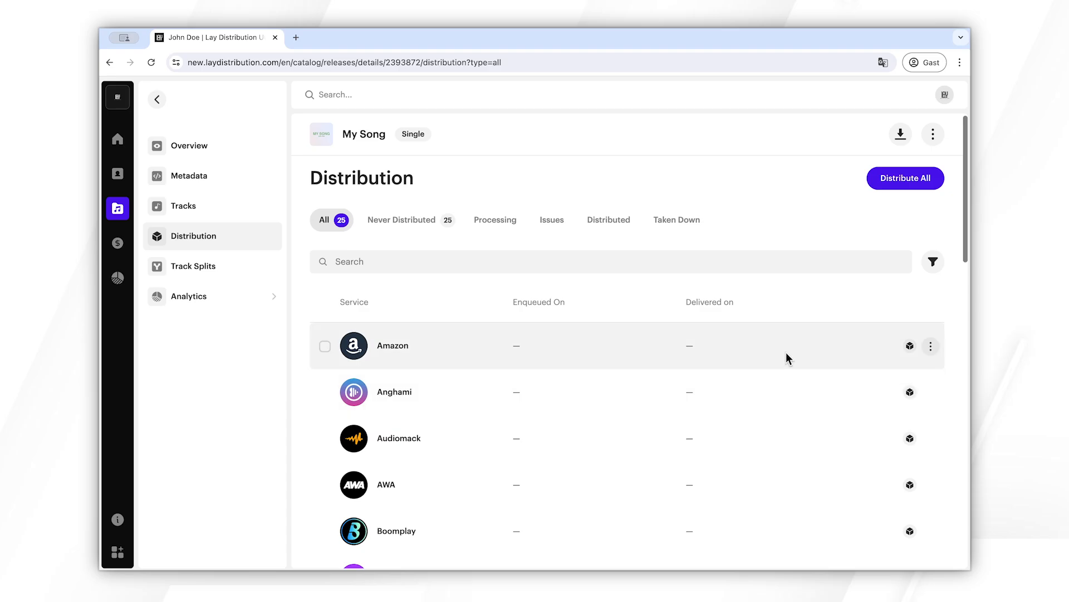
{"action": "scroll", "coordinate": [654, 413], "scroll_direction": "down", "scroll_amount": 15}
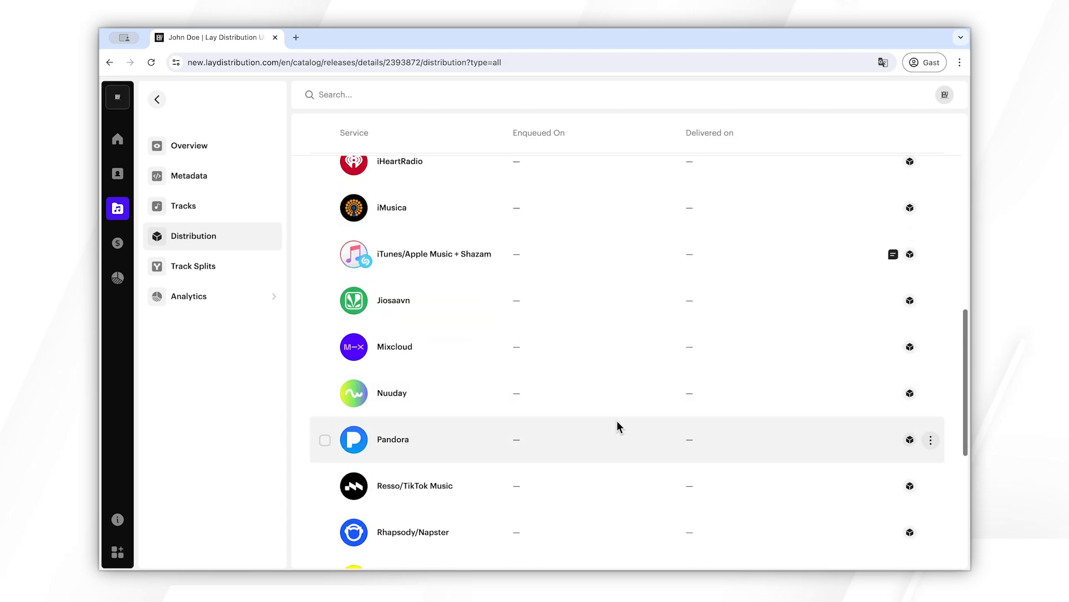
{"action": "scroll", "coordinate": [602, 507], "scroll_direction": "down", "scroll_amount": 1}
{"action": "scroll", "coordinate": [724, 417], "scroll_direction": "up", "scroll_amount": 20}
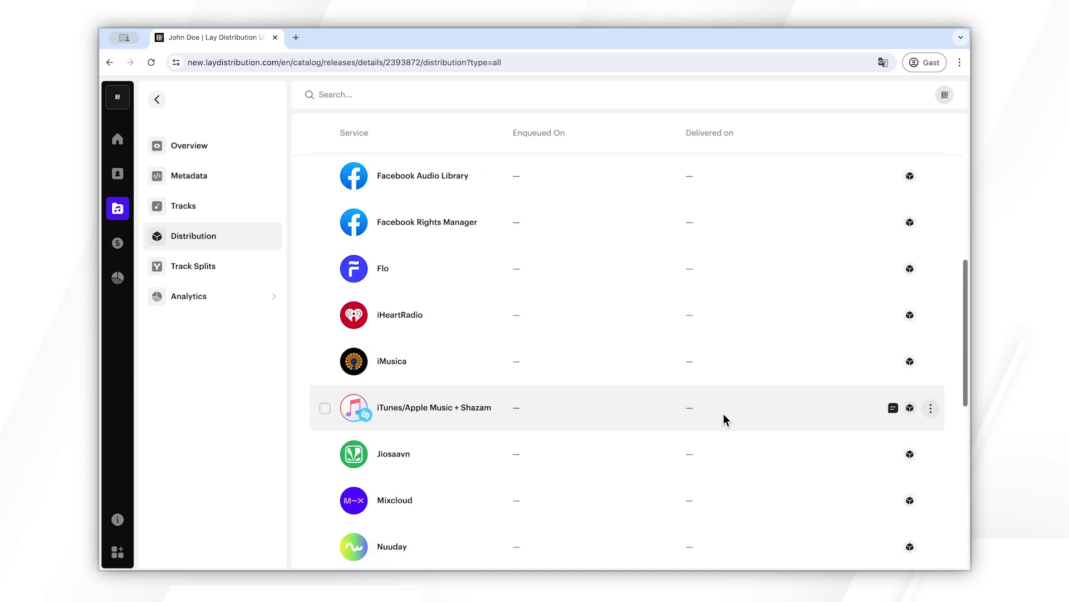
{"action": "scroll", "coordinate": [714, 365], "scroll_direction": "up", "scroll_amount": 2}
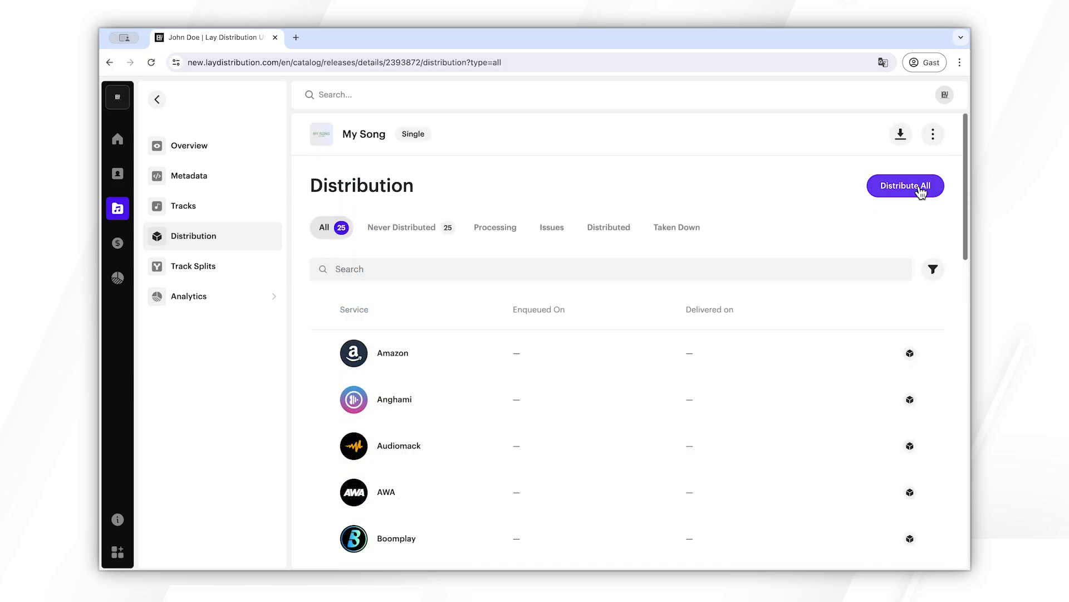
{"action": "left_click", "coordinate": [919, 189]}
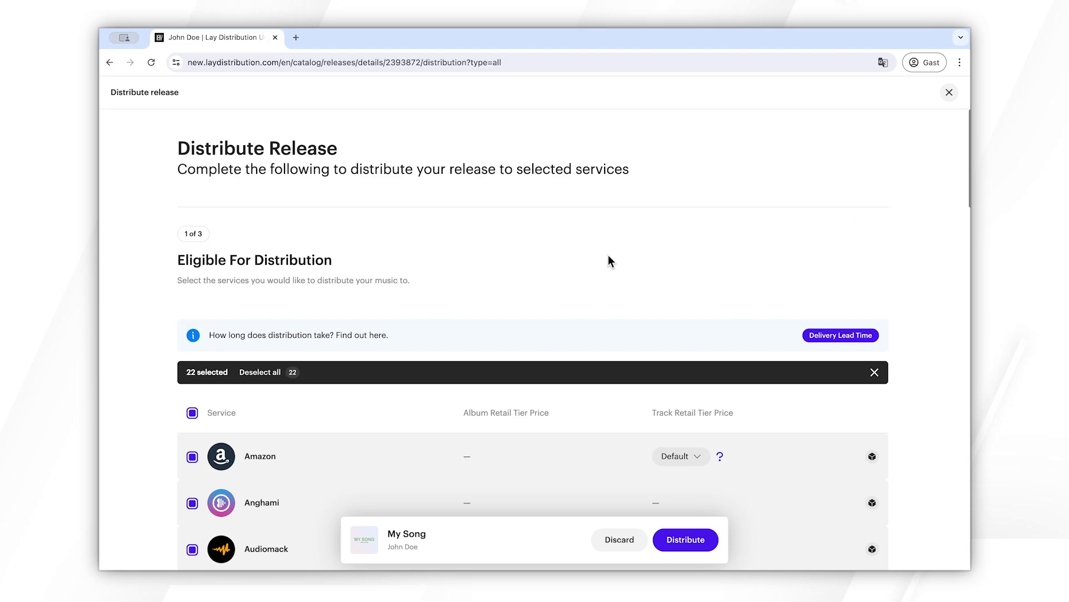
- Deselect the services eligible for distribution and select all of them again
{"action": "scroll", "coordinate": [496, 263], "scroll_direction": "down", "scroll_amount": 1}
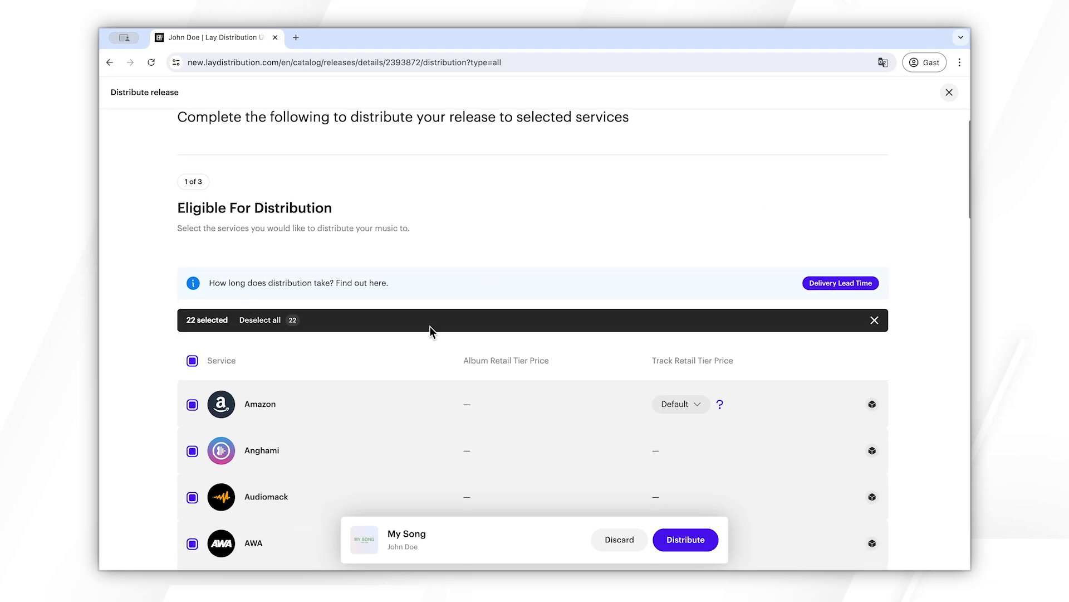
{"action": "scroll", "coordinate": [429, 326], "scroll_direction": "down", "scroll_amount": 1}
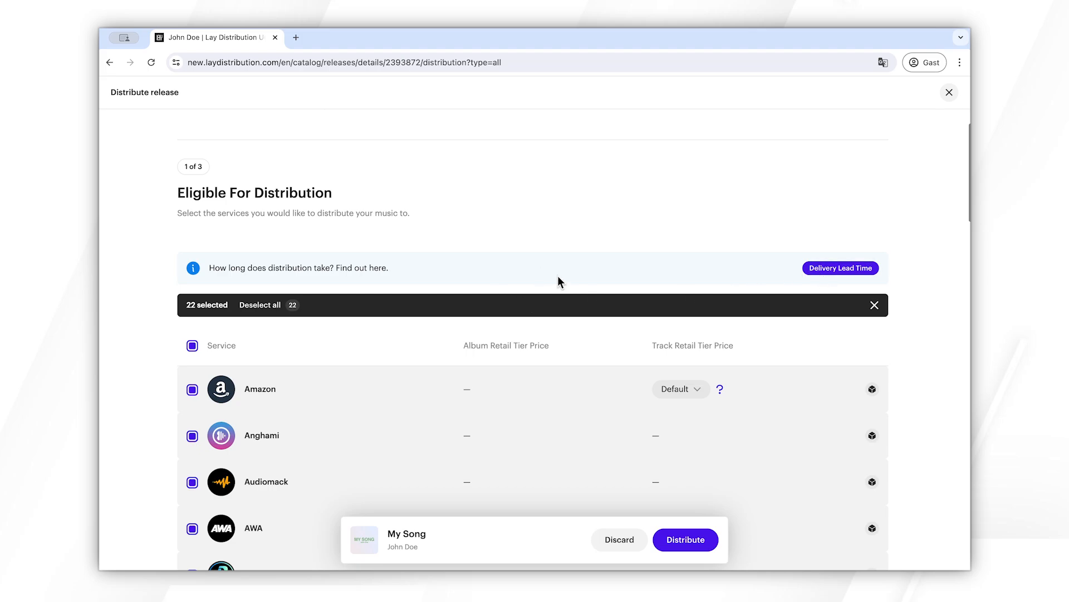
{"action": "scroll", "coordinate": [518, 243], "scroll_direction": "down", "scroll_amount": 1}
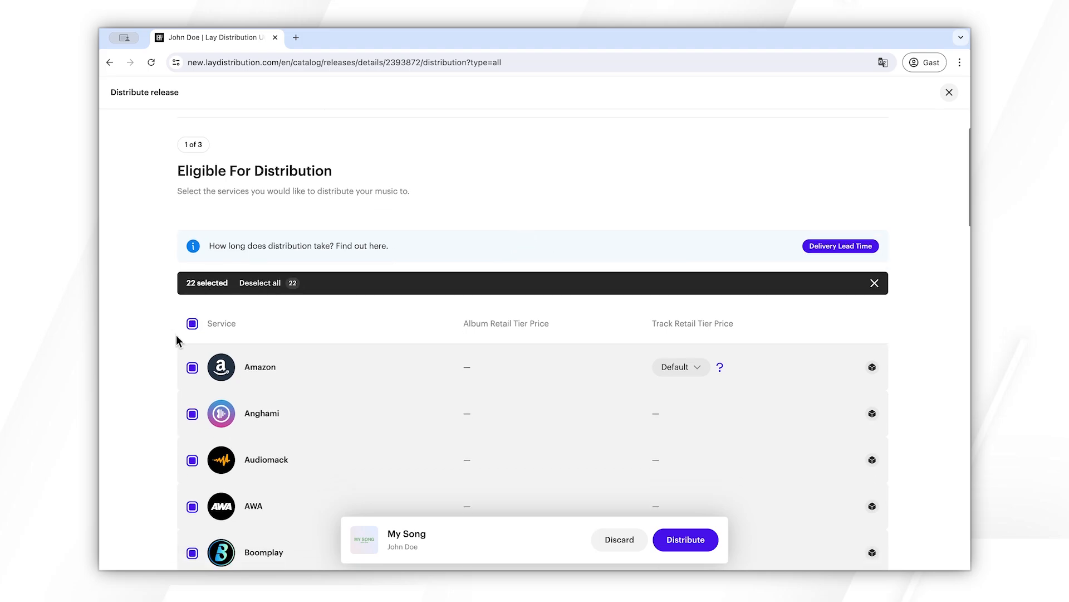
{"action": "left_click", "coordinate": [192, 325]}
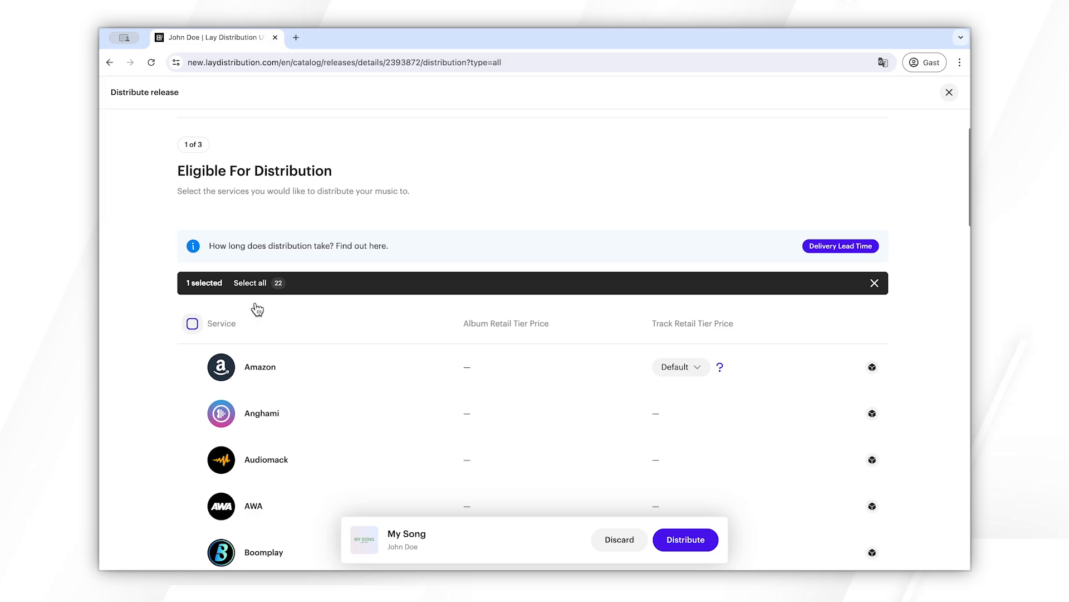
{"action": "left_click", "coordinate": [250, 283]}
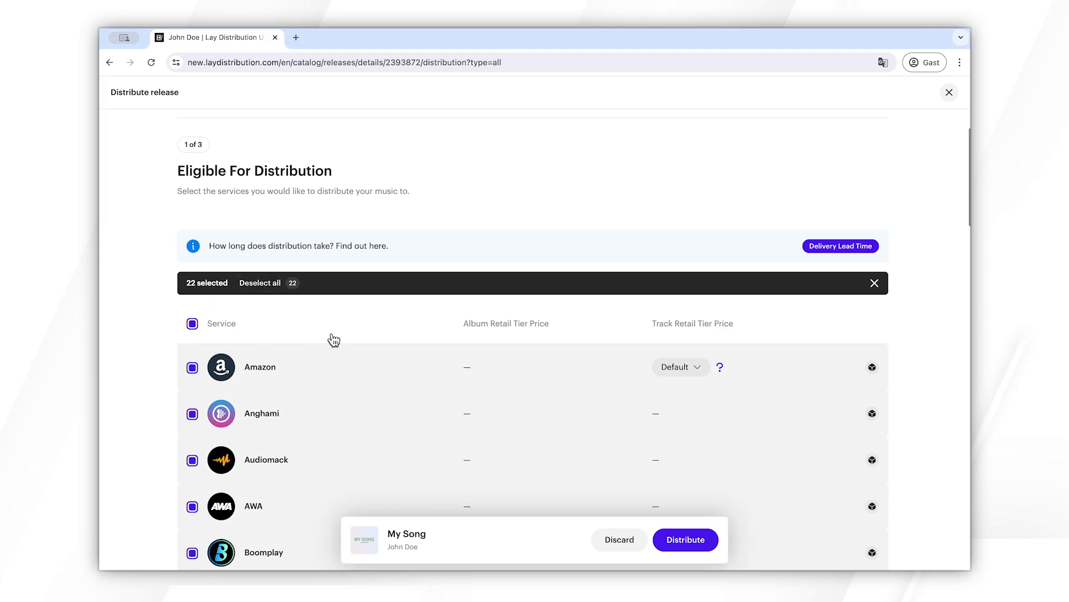
- Choose distribution on a specific date and pick 07/31/2024 as the release start date
{"action": "scroll", "coordinate": [329, 339], "scroll_direction": "down", "scroll_amount": 10}
{"action": "scroll", "coordinate": [490, 390], "scroll_direction": "down", "scroll_amount": 10}
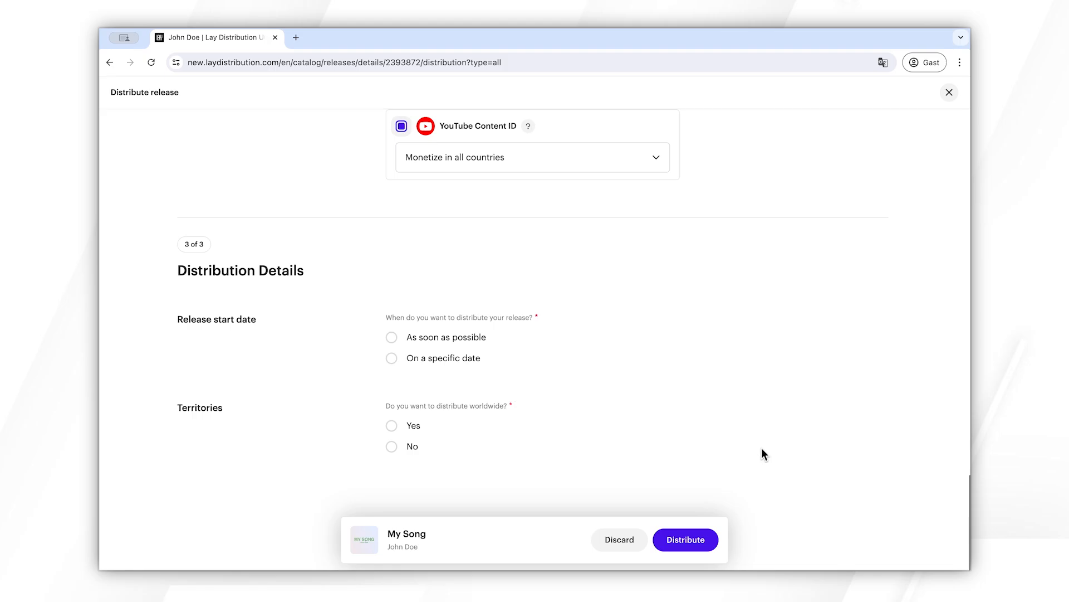
{"action": "mouse_move", "coordinate": [417, 363]}
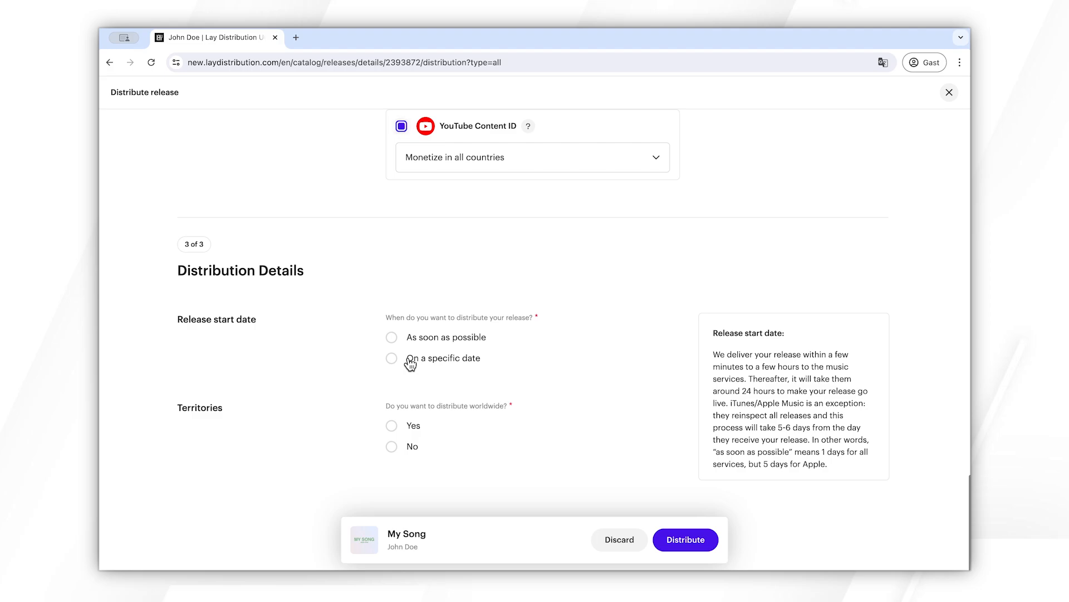
{"action": "left_click", "coordinate": [410, 361]}
{"action": "scroll", "coordinate": [474, 390], "scroll_direction": "down", "scroll_amount": 2}
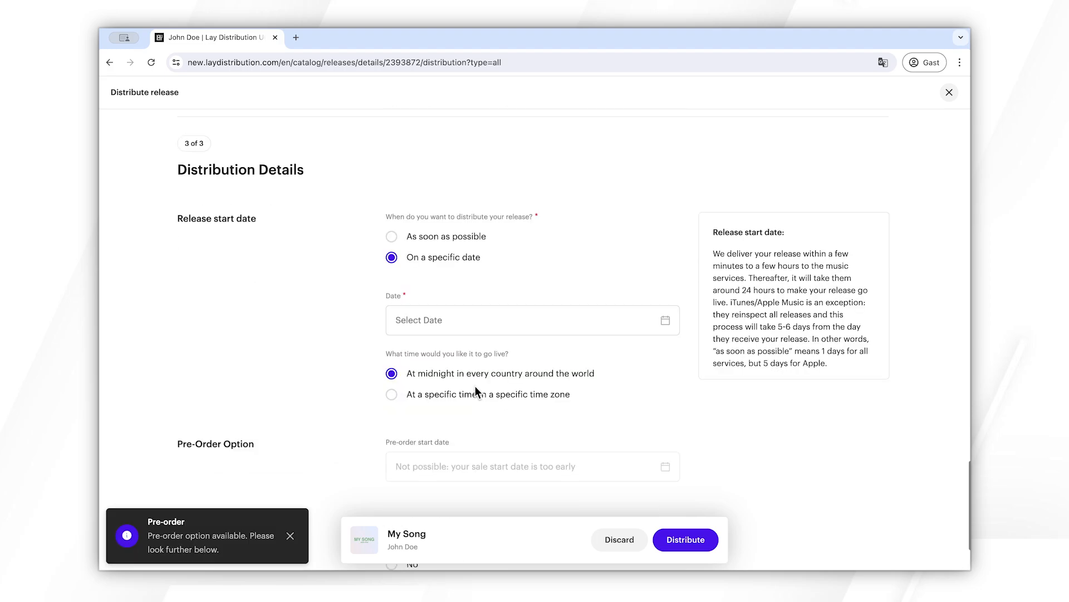
{"action": "left_click", "coordinate": [503, 318]}
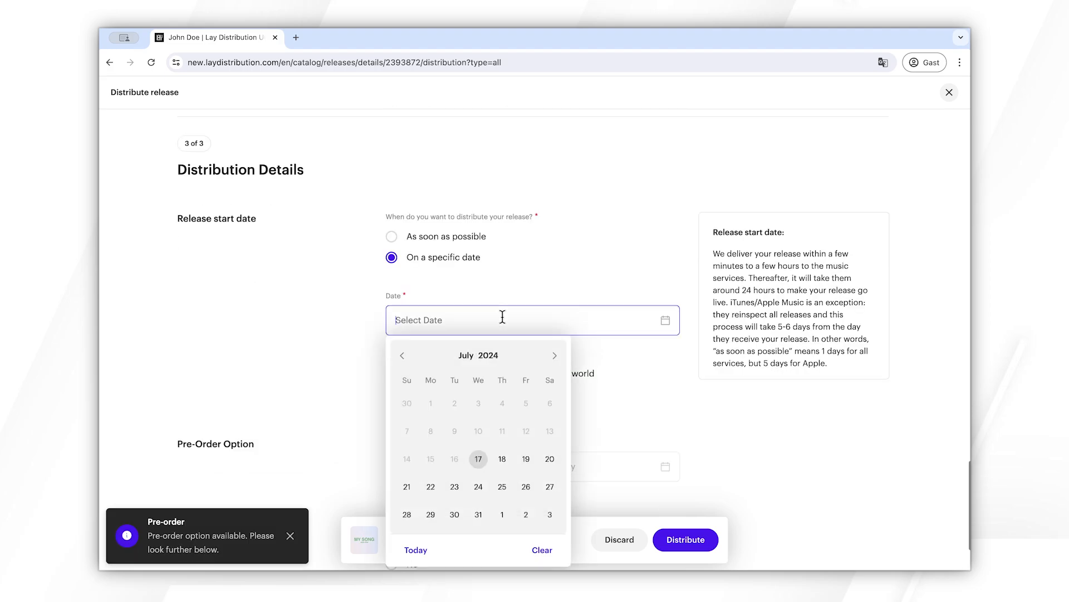
{"action": "left_click", "coordinate": [479, 514]}
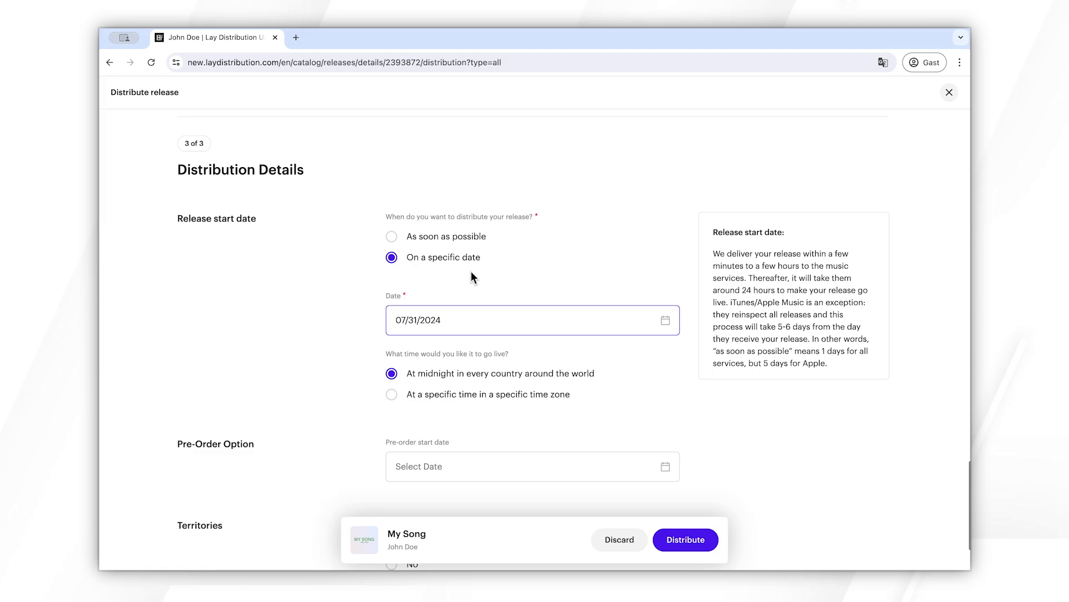
- Switch the release start date option to "As soon as possible"
{"action": "left_click", "coordinate": [430, 237]}
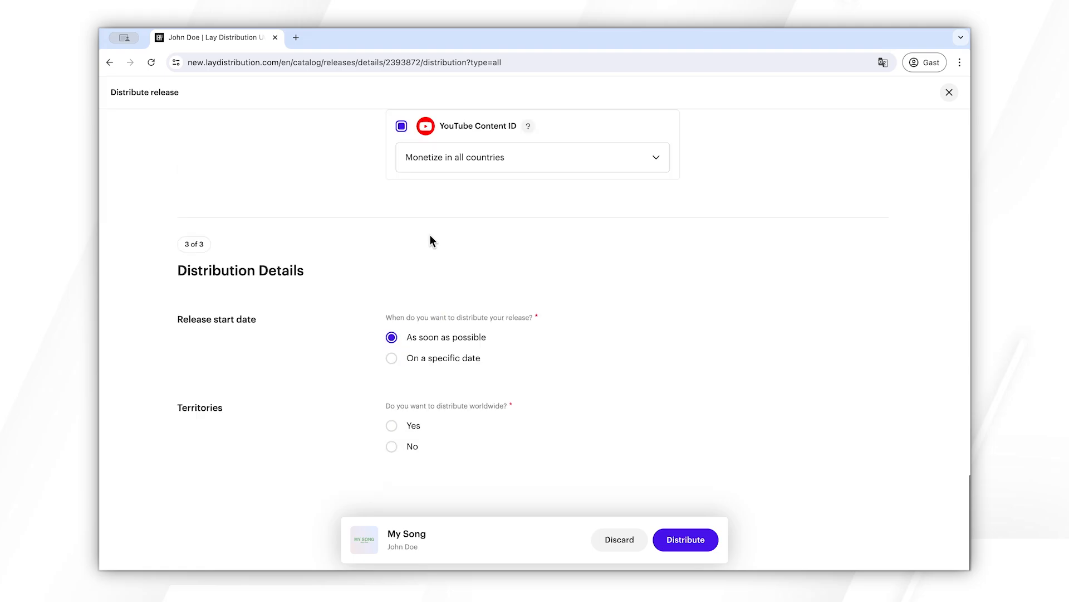
{"action": "mouse_move", "coordinate": [570, 320]}
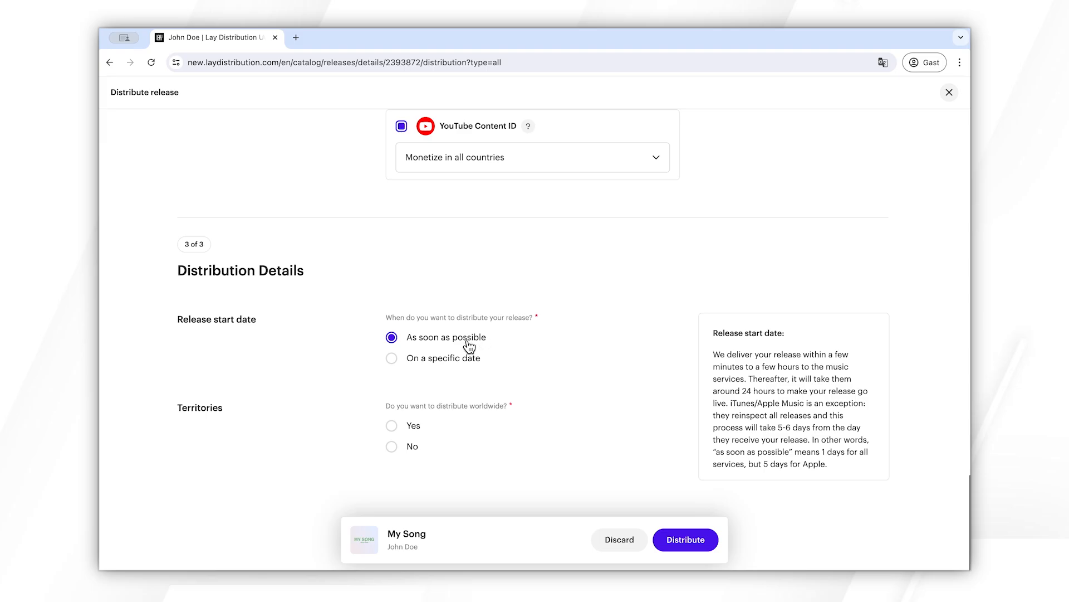
- Schedule the release start on the specific date 07/31/2024
{"action": "left_click", "coordinate": [440, 360]}
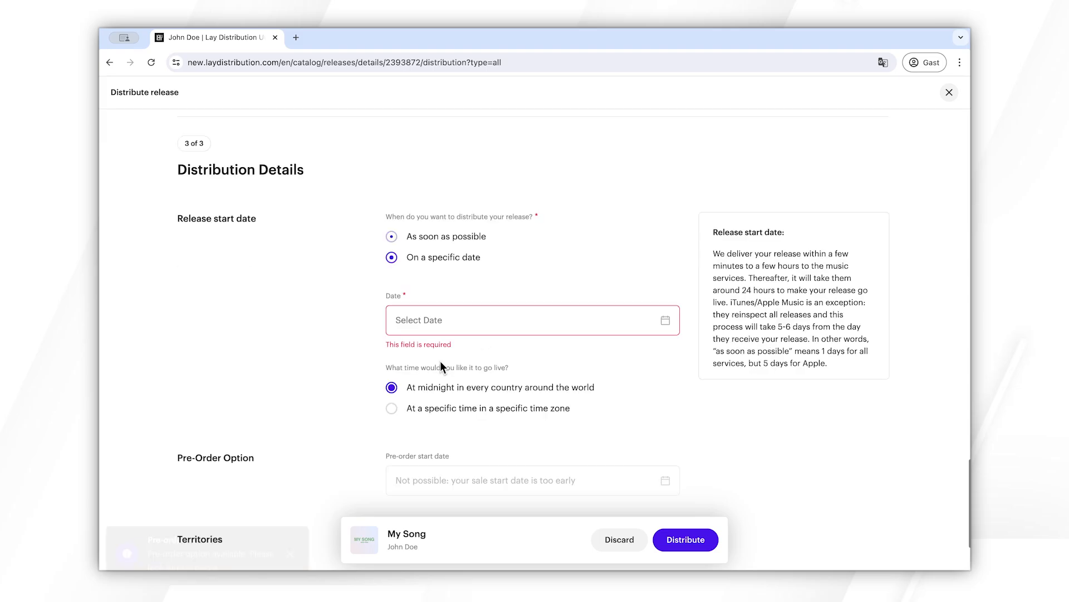
{"action": "left_click", "coordinate": [470, 315]}
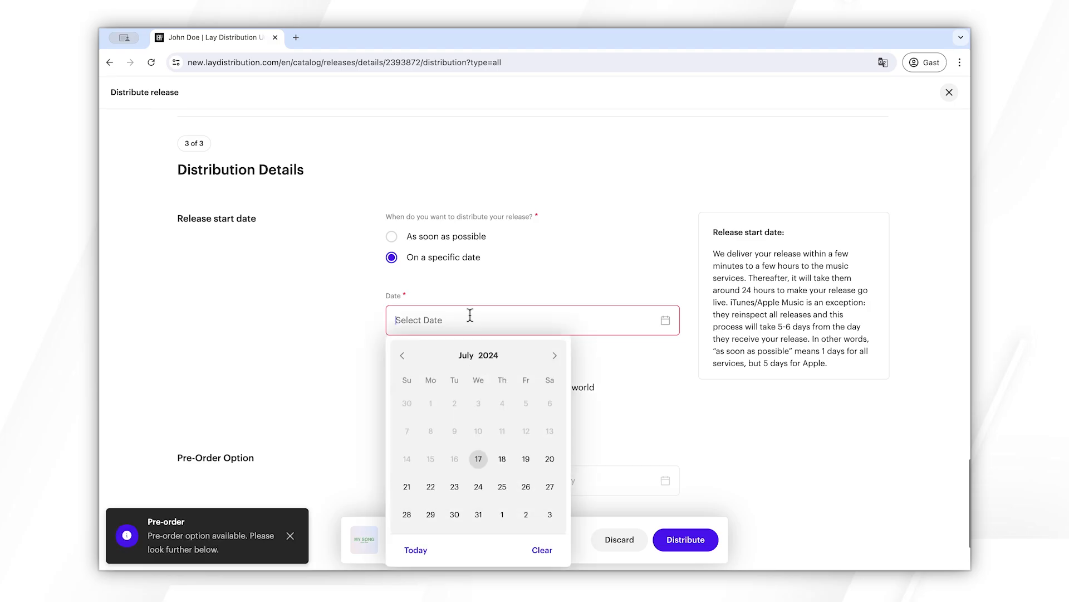
{"action": "left_click", "coordinate": [478, 514]}
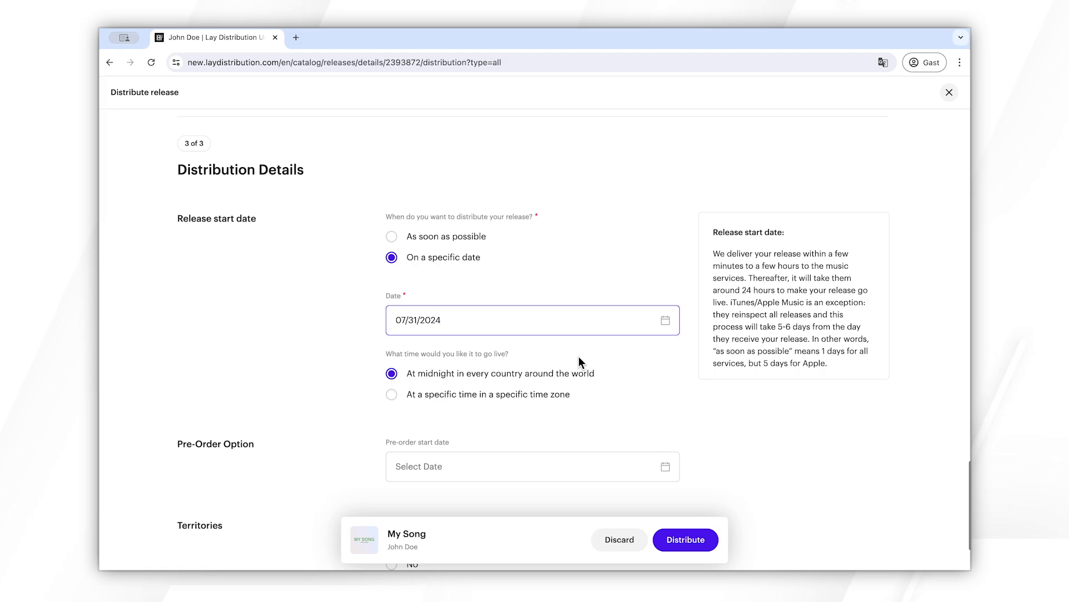
- Try the go-live option "At a specific time in a specific time zone" and return to midnight in every country around the world
{"action": "scroll", "coordinate": [579, 362], "scroll_direction": "down", "scroll_amount": 2}
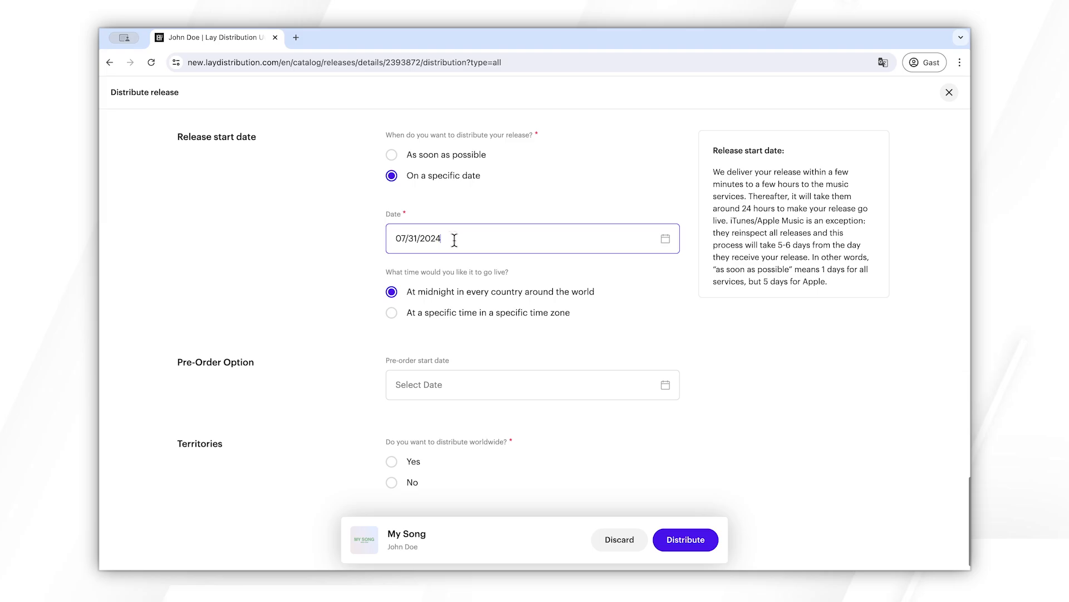
{"action": "scroll", "coordinate": [539, 345], "scroll_direction": "down", "scroll_amount": 1}
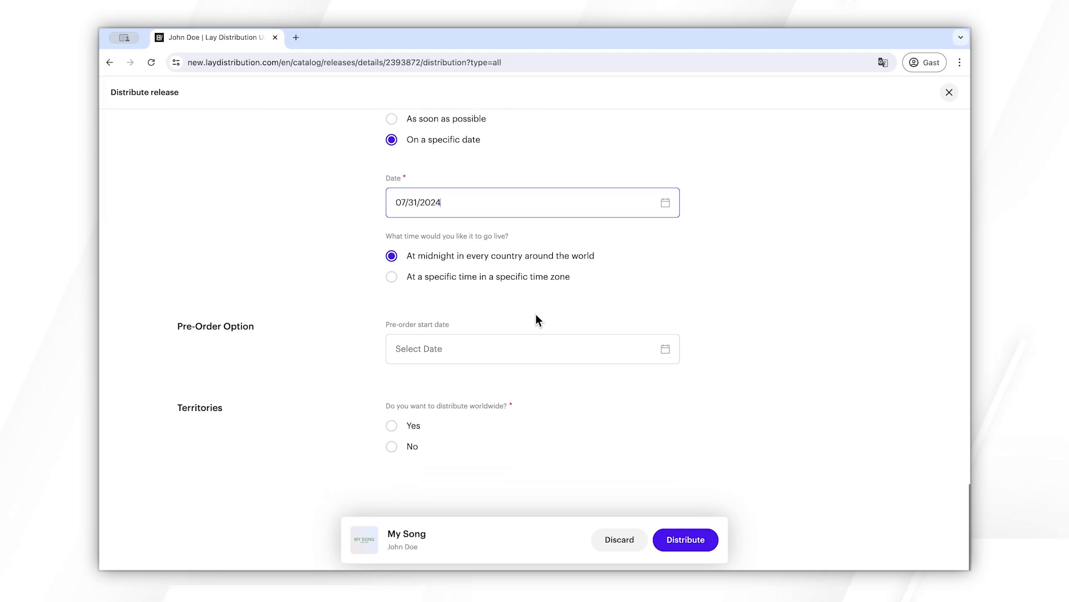
{"action": "left_click", "coordinate": [511, 283]}
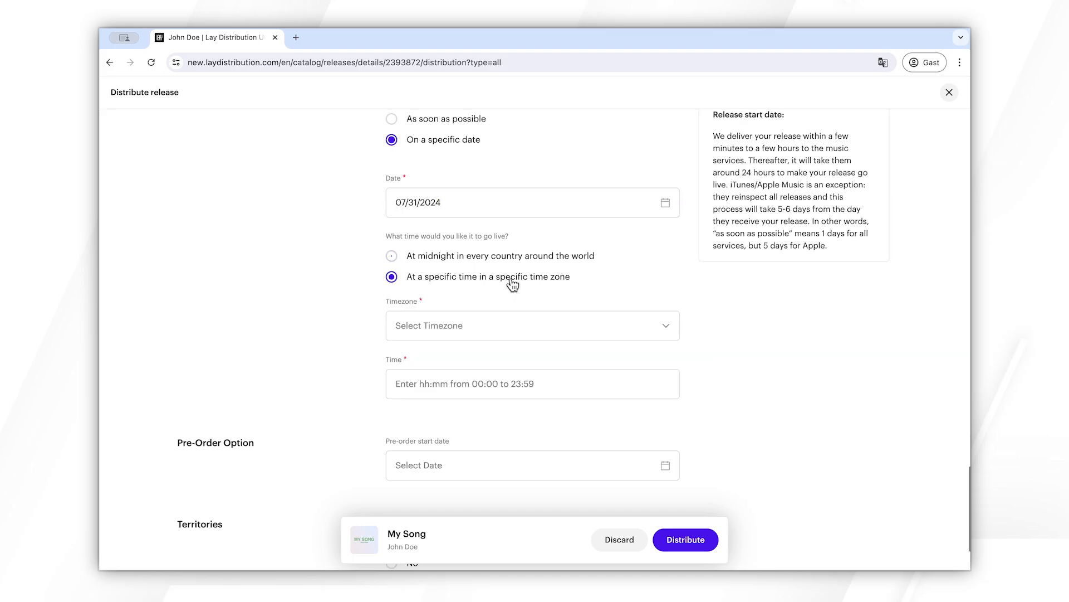
{"action": "left_click", "coordinate": [458, 258]}
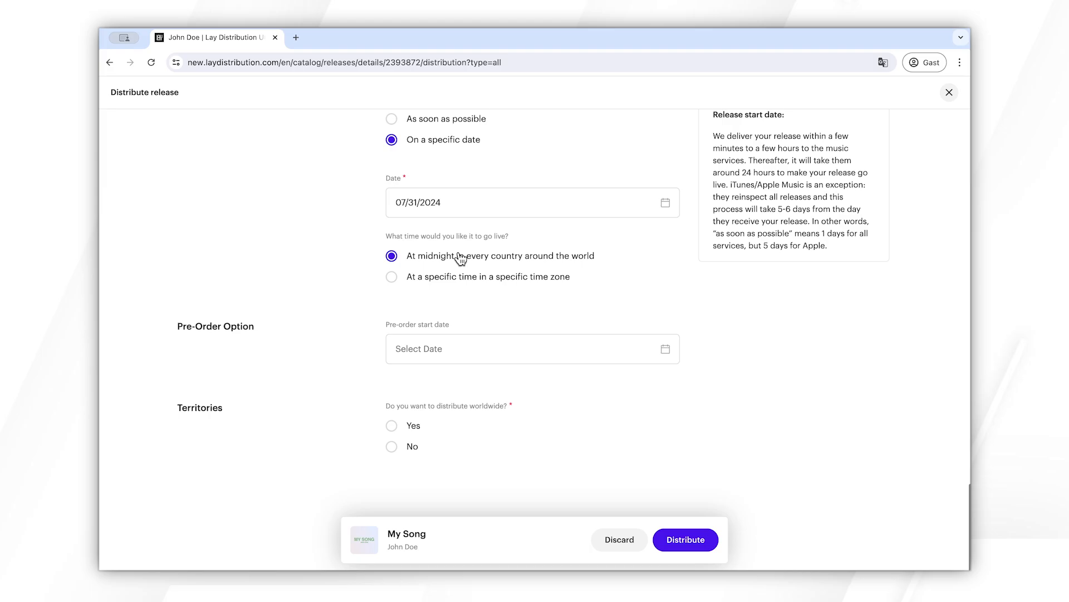
- Set the pre-order start date to 07/24/2024
{"action": "left_click", "coordinate": [515, 355]}
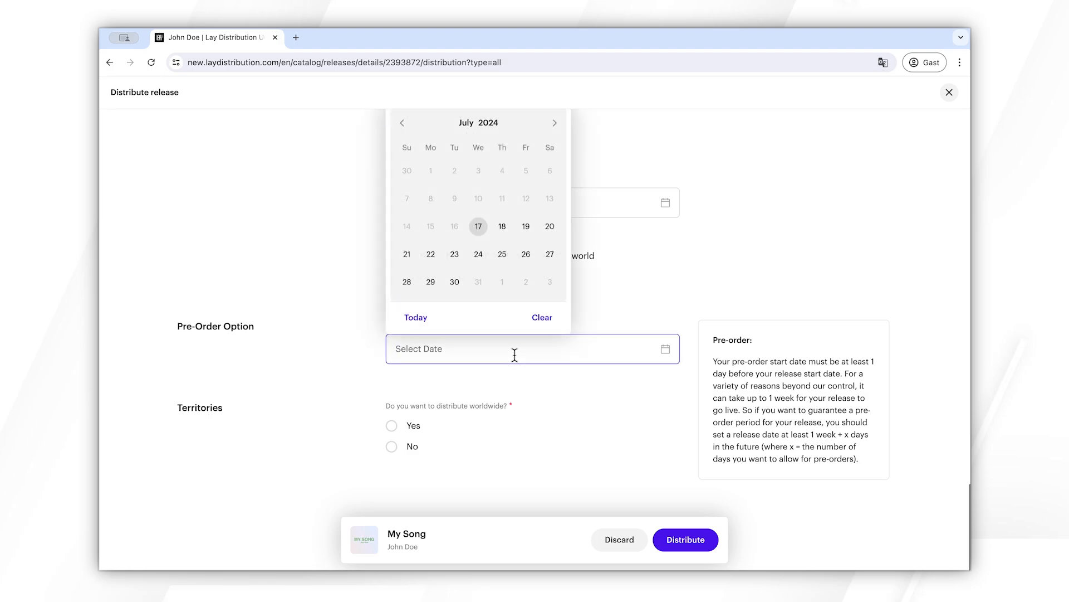
{"action": "left_click", "coordinate": [478, 254]}
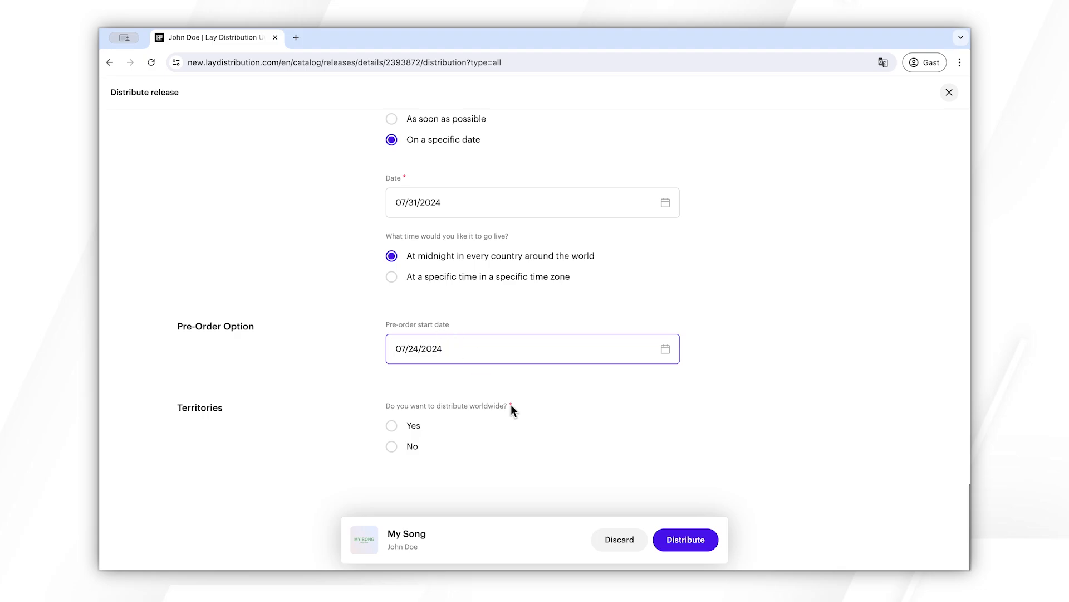
- Set the release's territories to worldwide distribution
{"action": "left_click", "coordinate": [392, 425]}
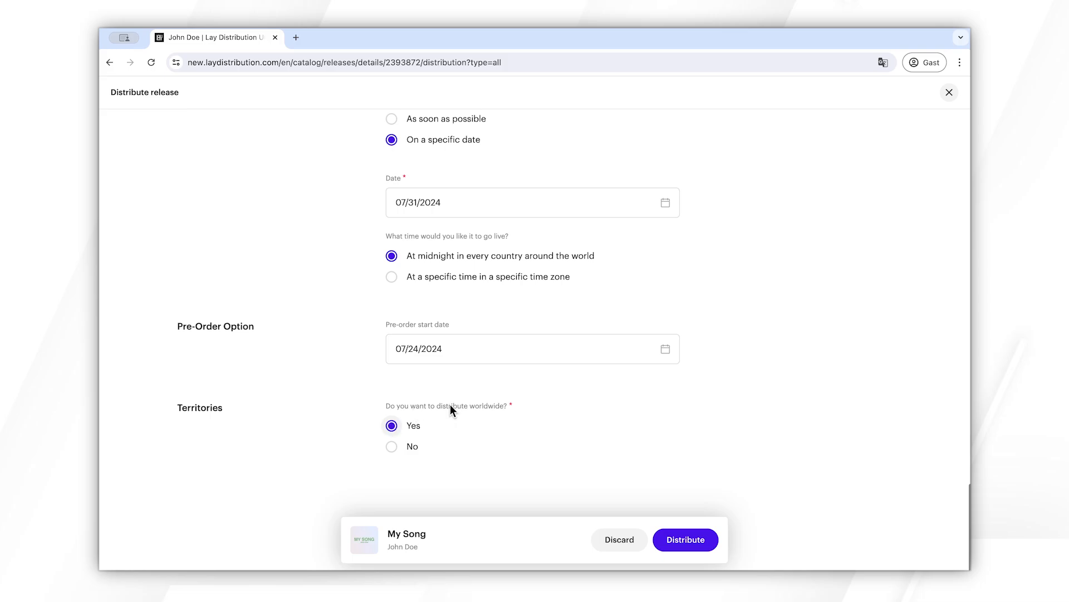
- Try limiting the territories with "Distribute everywhere except", browse the available countries, and return to worldwide distribution
{"action": "left_click", "coordinate": [391, 446]}
{"action": "scroll", "coordinate": [424, 446], "scroll_direction": "down", "scroll_amount": 3}
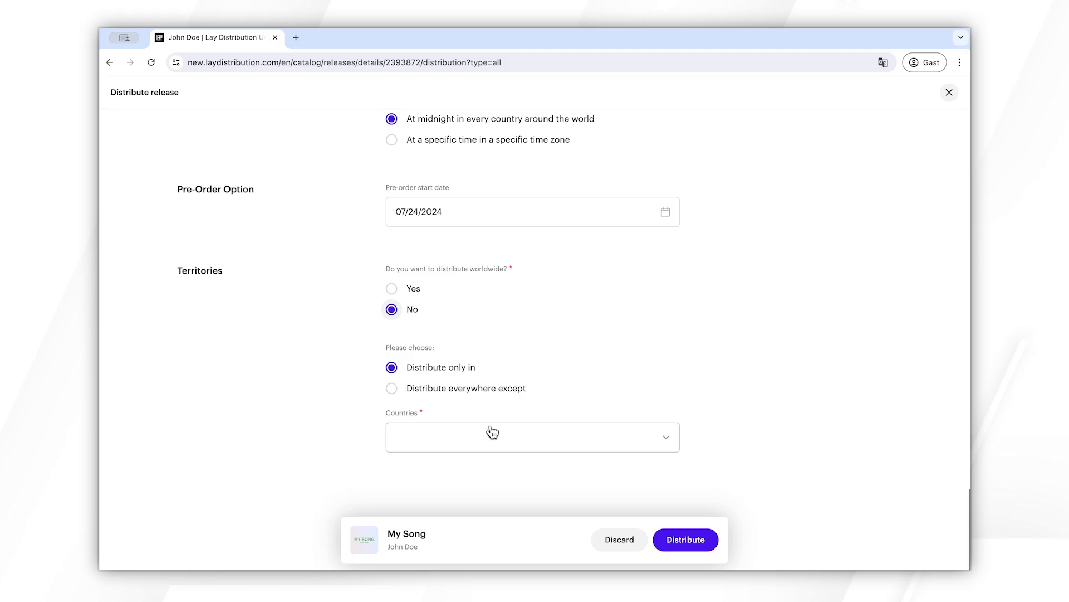
{"action": "left_click", "coordinate": [472, 389]}
{"action": "left_click", "coordinate": [466, 445]}
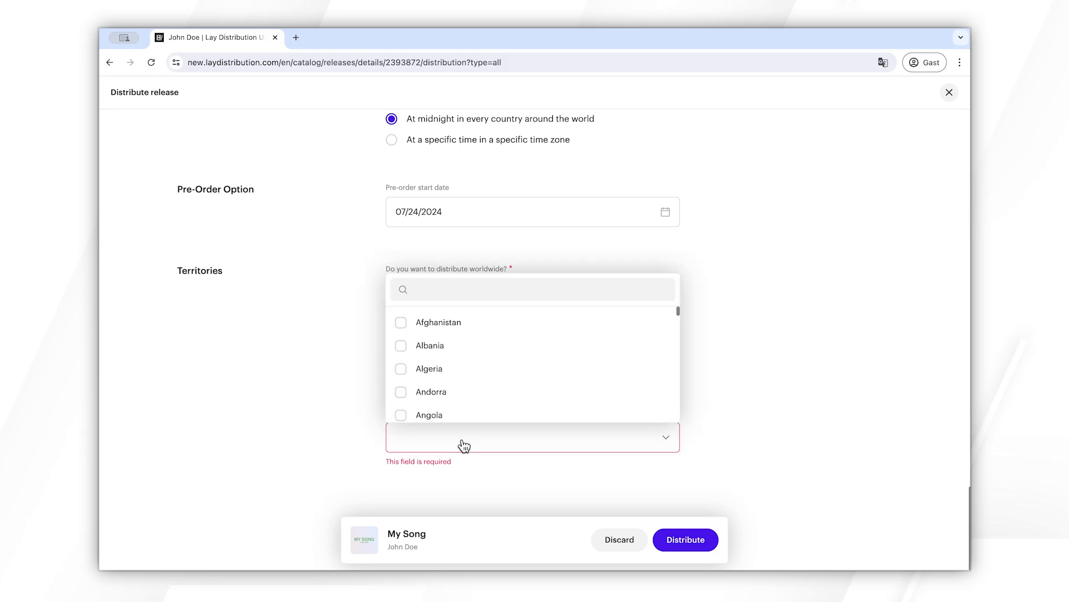
{"action": "scroll", "coordinate": [475, 377], "scroll_direction": "down", "scroll_amount": 5}
{"action": "scroll", "coordinate": [501, 362], "scroll_direction": "down", "scroll_amount": 15}
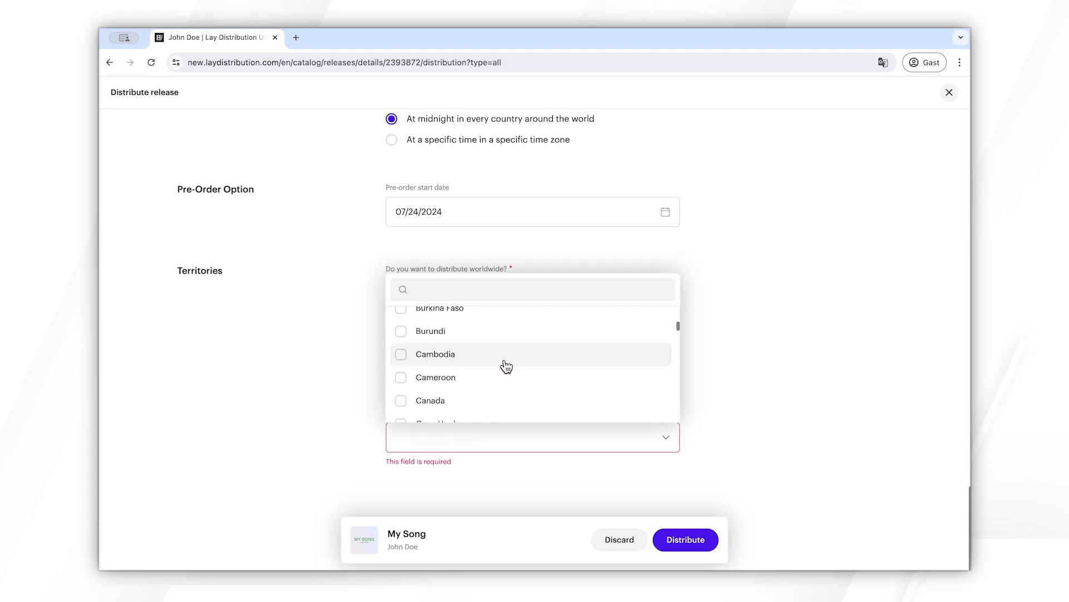
{"action": "left_click", "coordinate": [855, 414]}
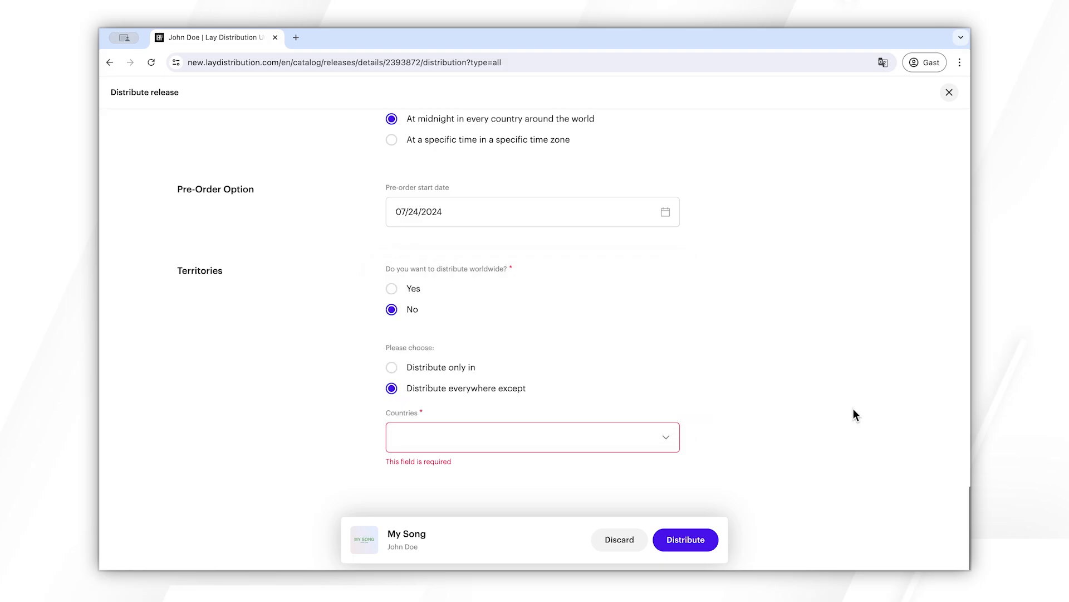
{"action": "left_click", "coordinate": [394, 290]}
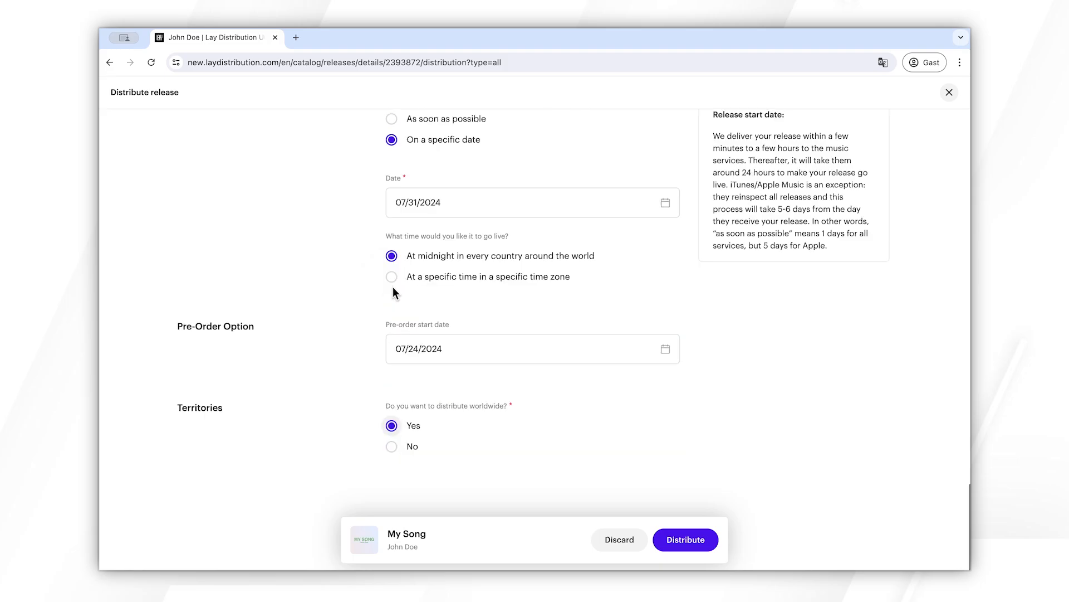
- Submit the release for distribution, accepting the copyright licensing, truthful Track Properties and playlisting services statements, and skip the delivery summary
{"action": "left_click", "coordinate": [681, 541]}
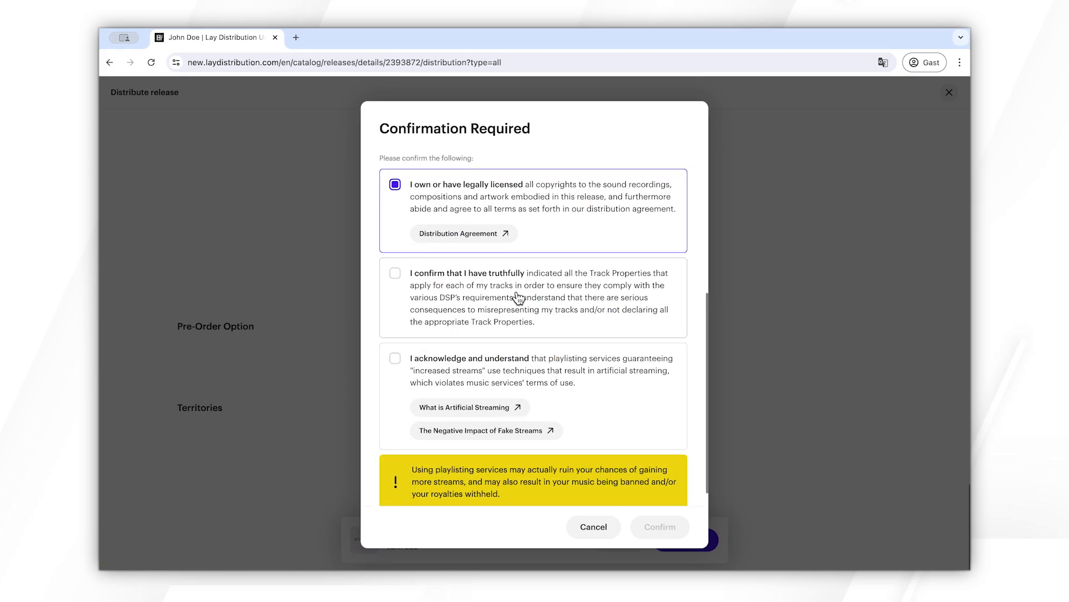
{"action": "left_click", "coordinate": [518, 298]}
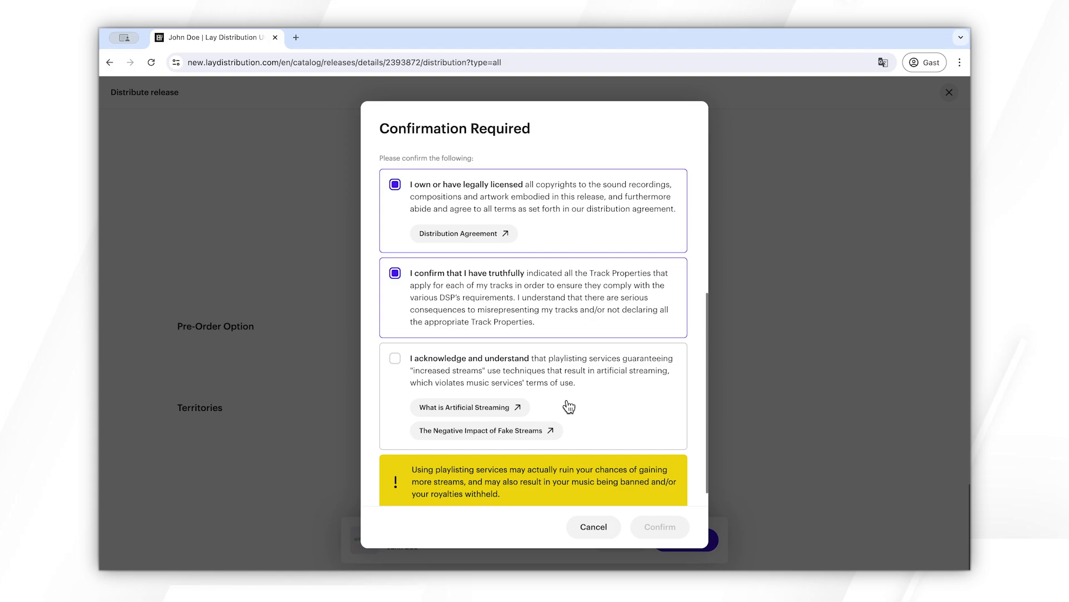
{"action": "left_click", "coordinate": [589, 387]}
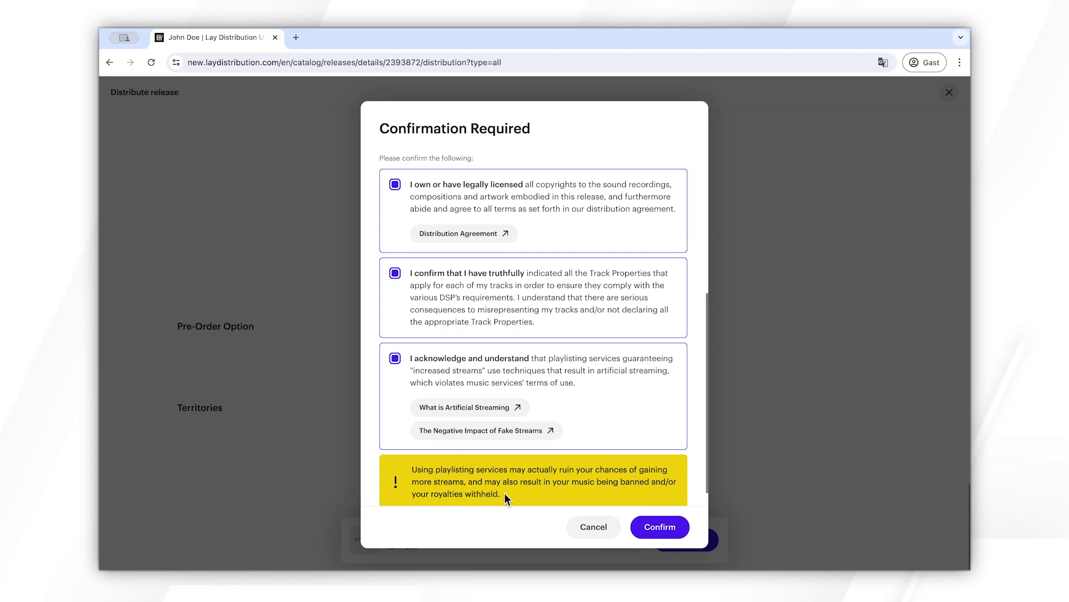
{"action": "scroll", "coordinate": [504, 497], "scroll_direction": "down", "scroll_amount": 1}
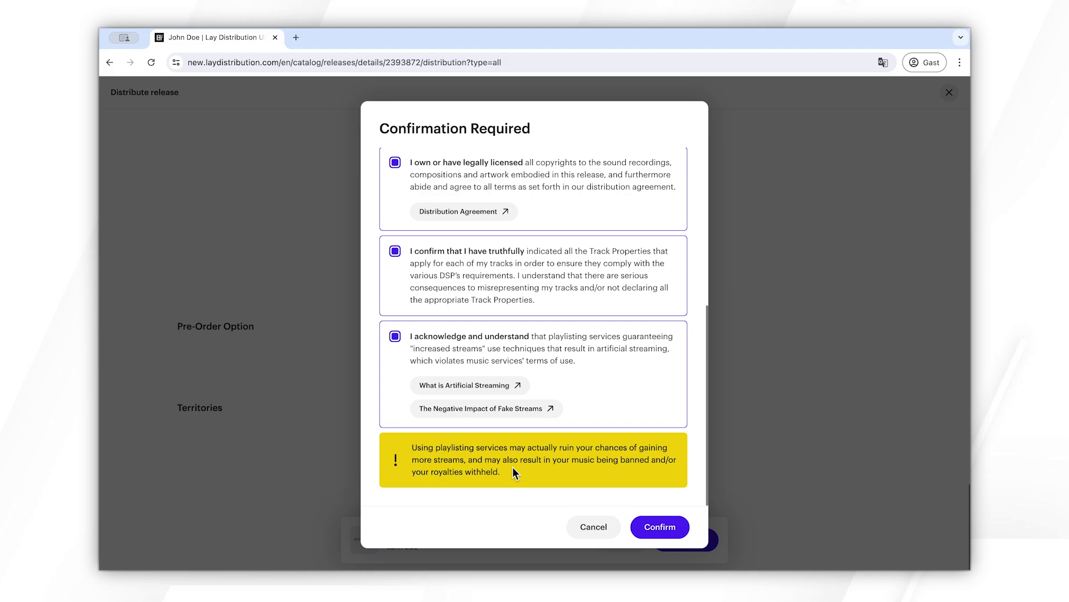
{"action": "scroll", "coordinate": [536, 261], "scroll_direction": "up", "scroll_amount": 1}
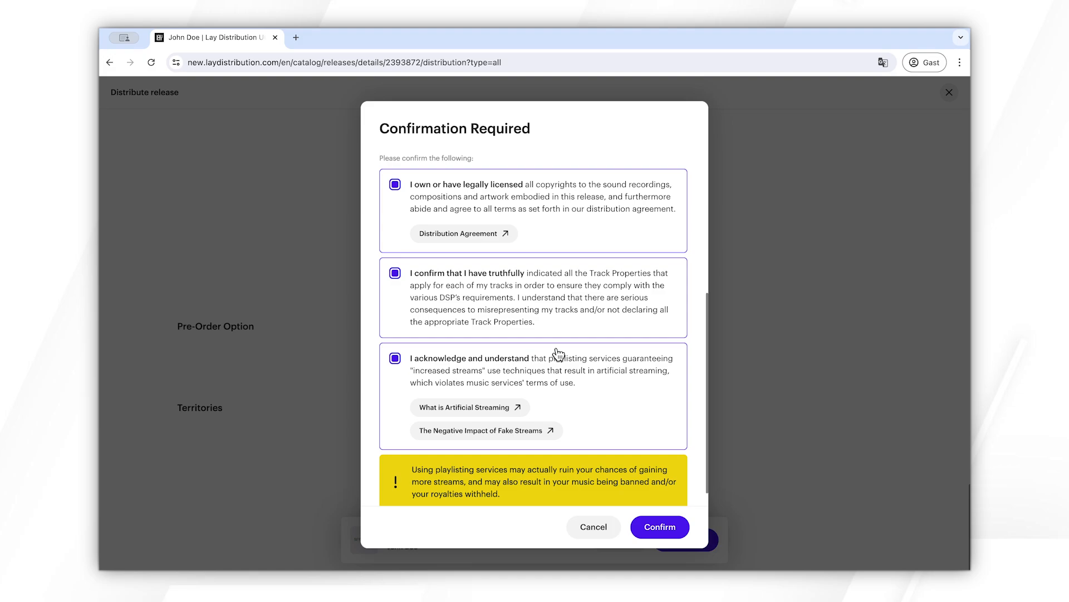
{"action": "scroll", "coordinate": [611, 406], "scroll_direction": "down", "scroll_amount": 1}
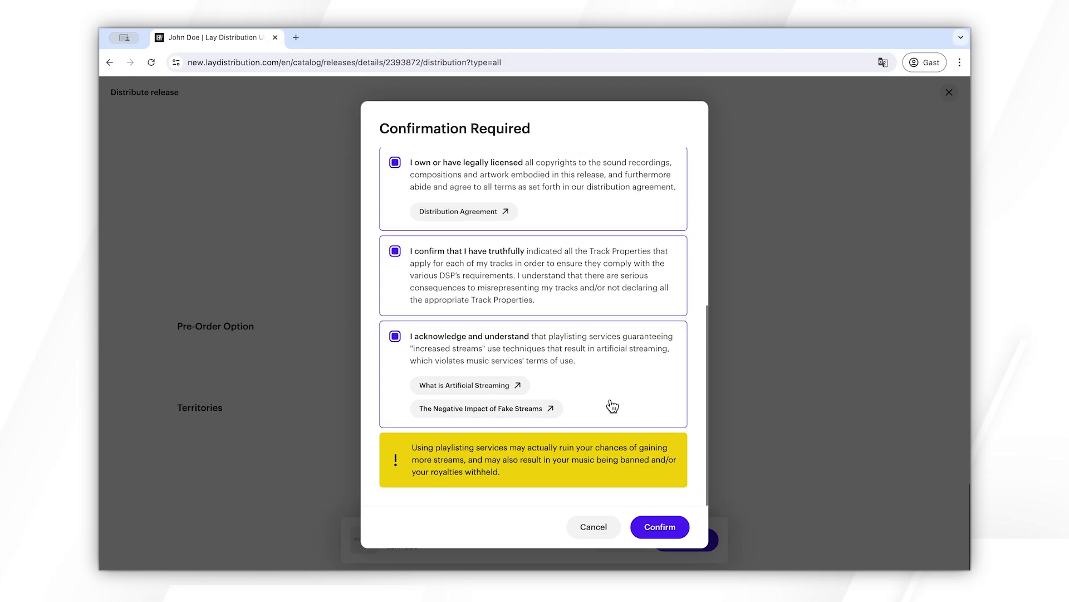
{"action": "left_click", "coordinate": [667, 527]}
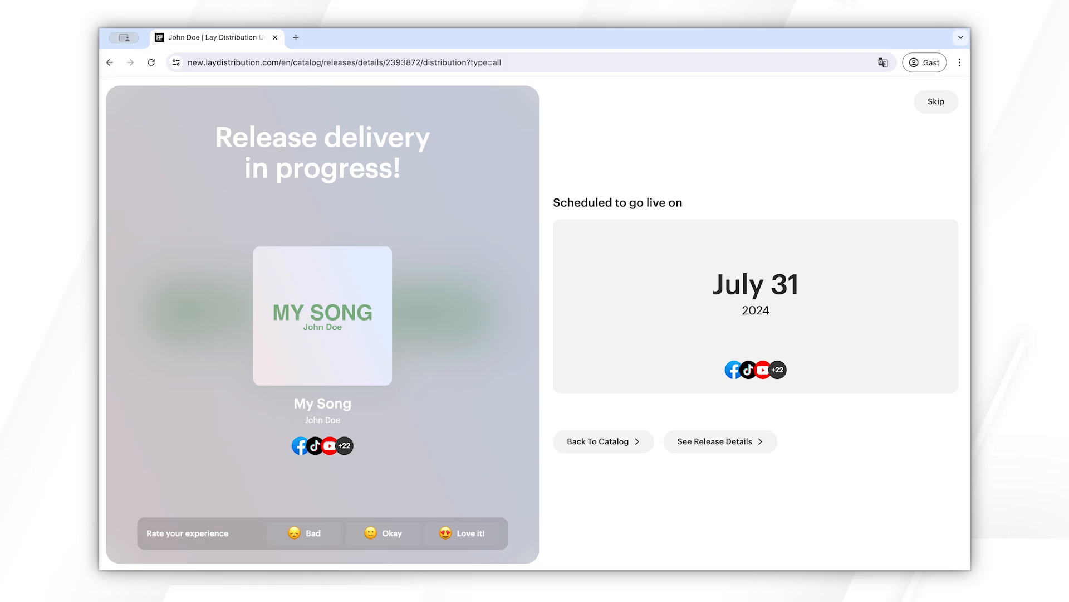
{"action": "left_click", "coordinate": [929, 109]}
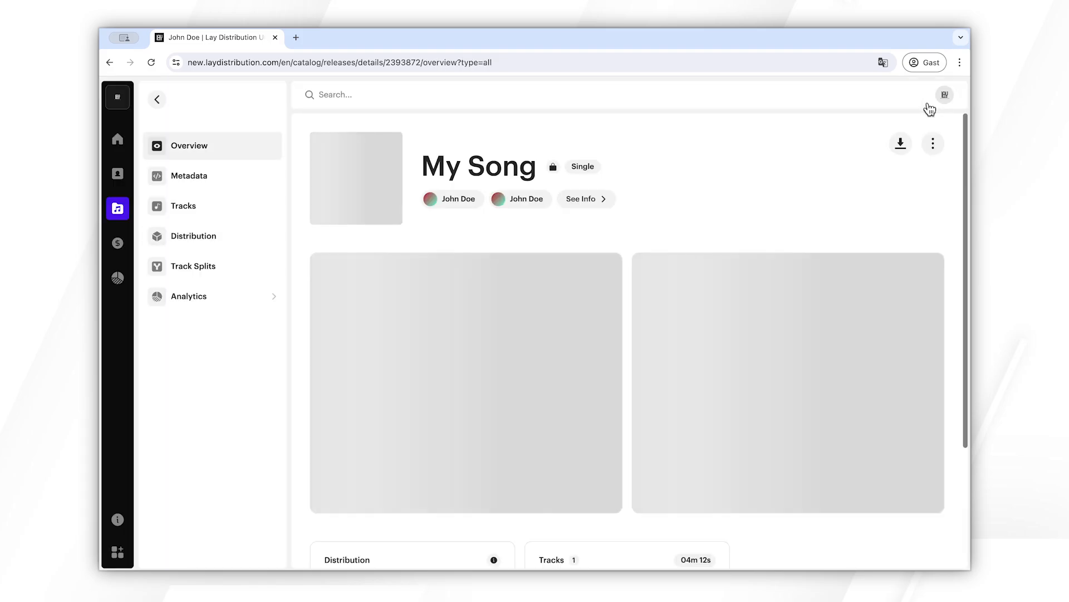